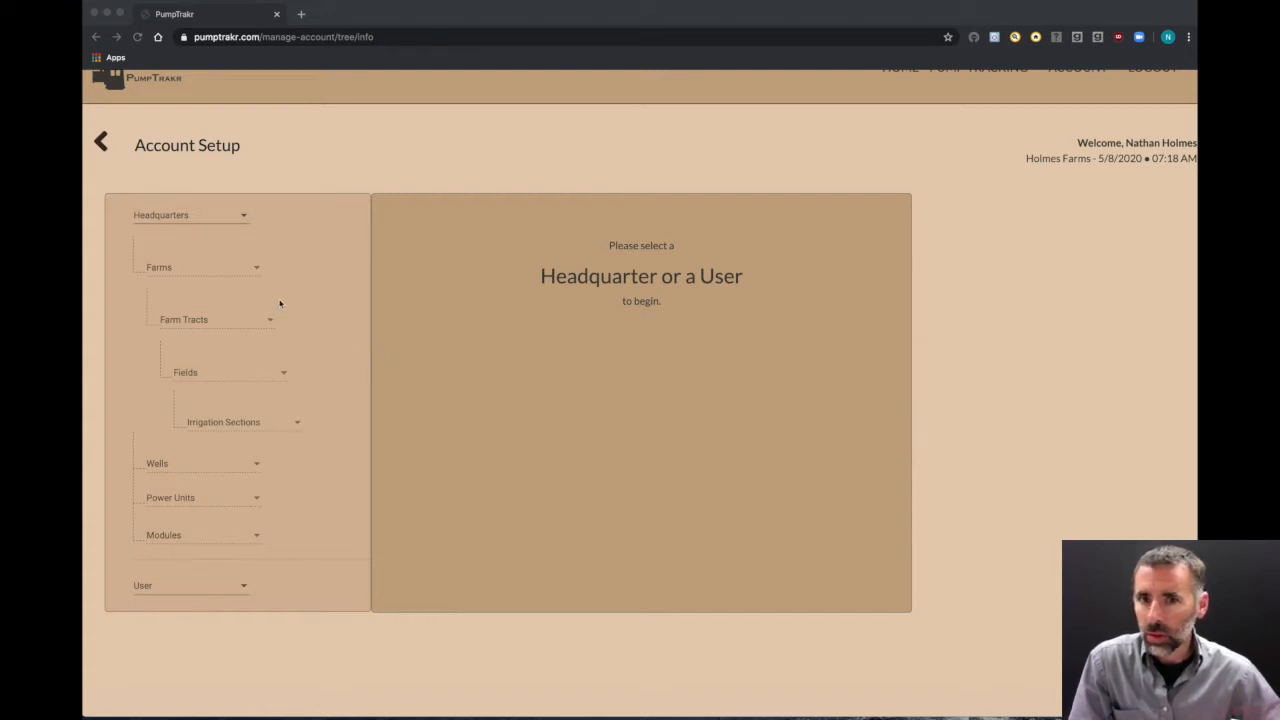
Step: Select the Holmes Farms headquarters and allow the site to use your location
{"action": "scroll", "coordinate": [322, 305], "scroll_direction": "up", "scroll_amount": 2}
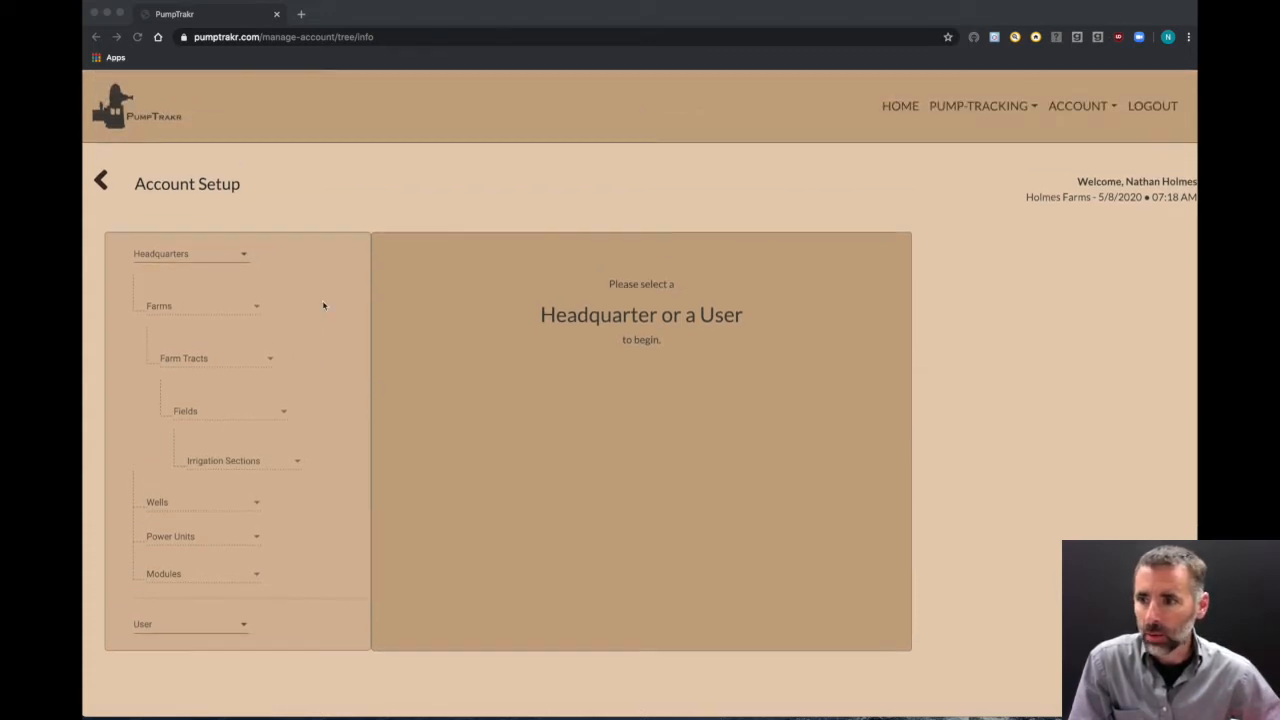
{"action": "left_click", "coordinate": [181, 259]}
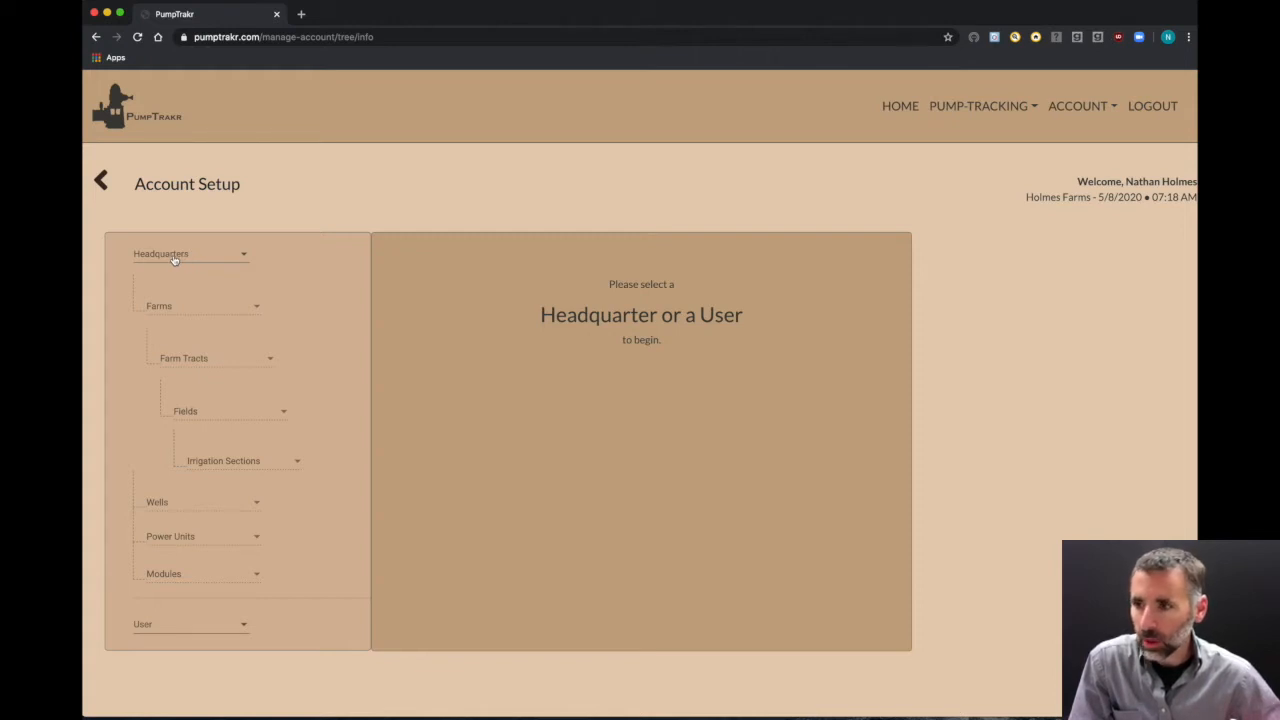
{"action": "left_click", "coordinate": [184, 258]}
{"action": "left_click", "coordinate": [170, 310]}
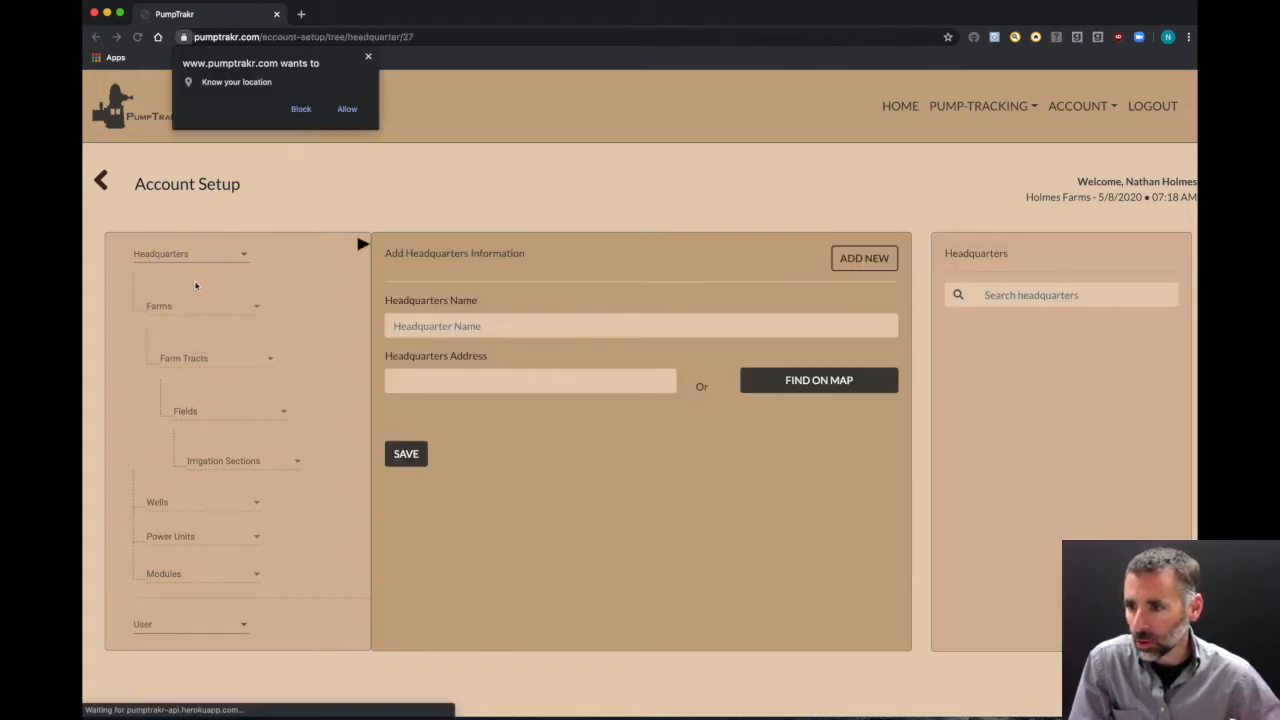
{"action": "left_click", "coordinate": [355, 110]}
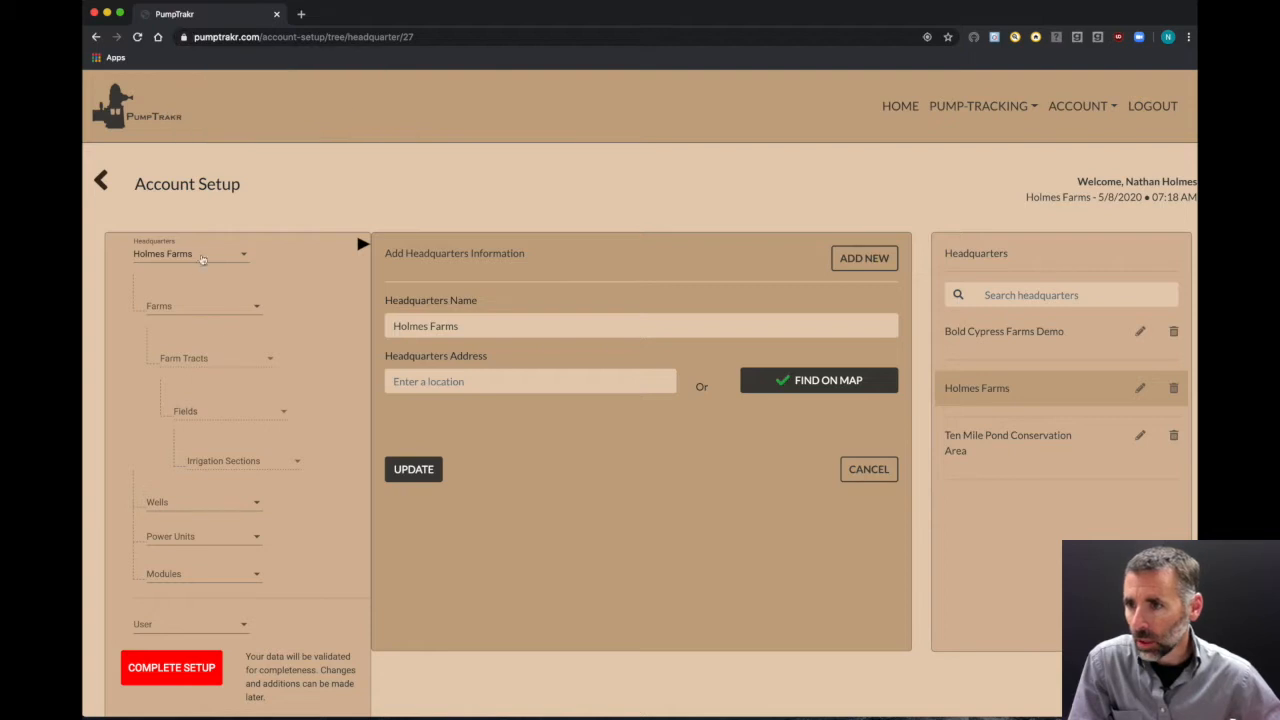
{"action": "left_click", "coordinate": [170, 310]}
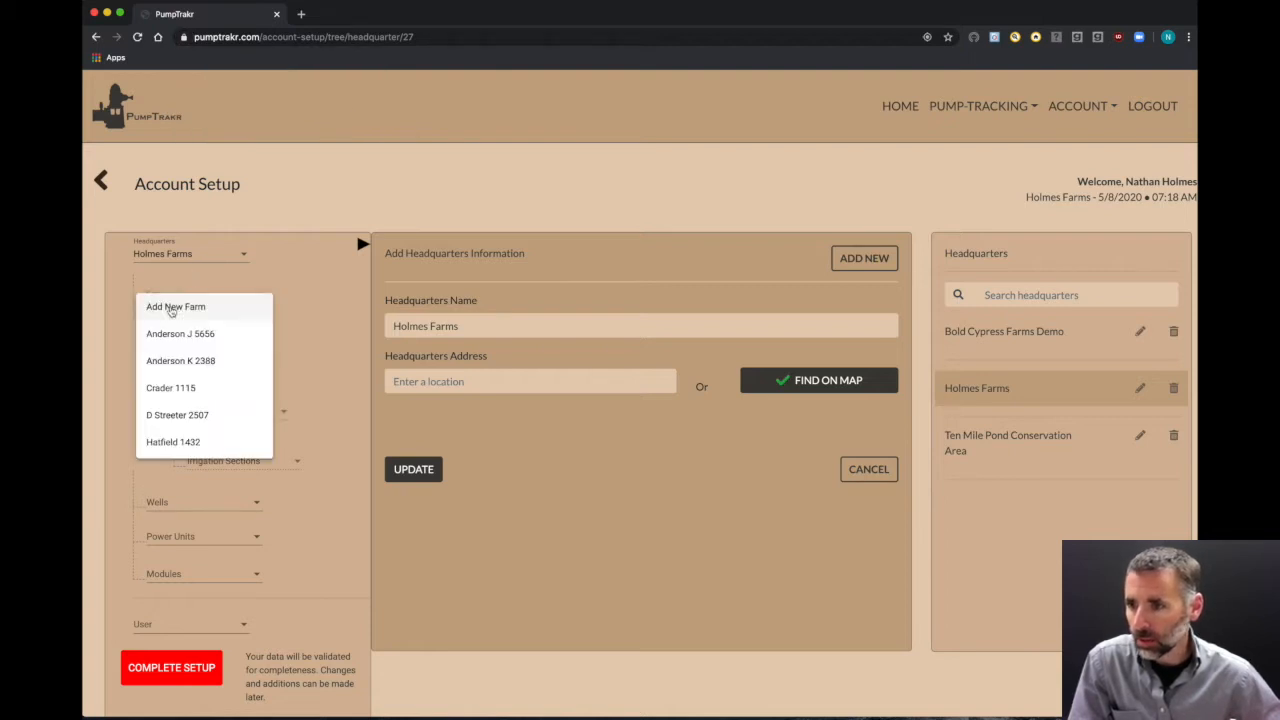
{"action": "left_click", "coordinate": [316, 328]}
{"action": "left_click", "coordinate": [191, 316]}
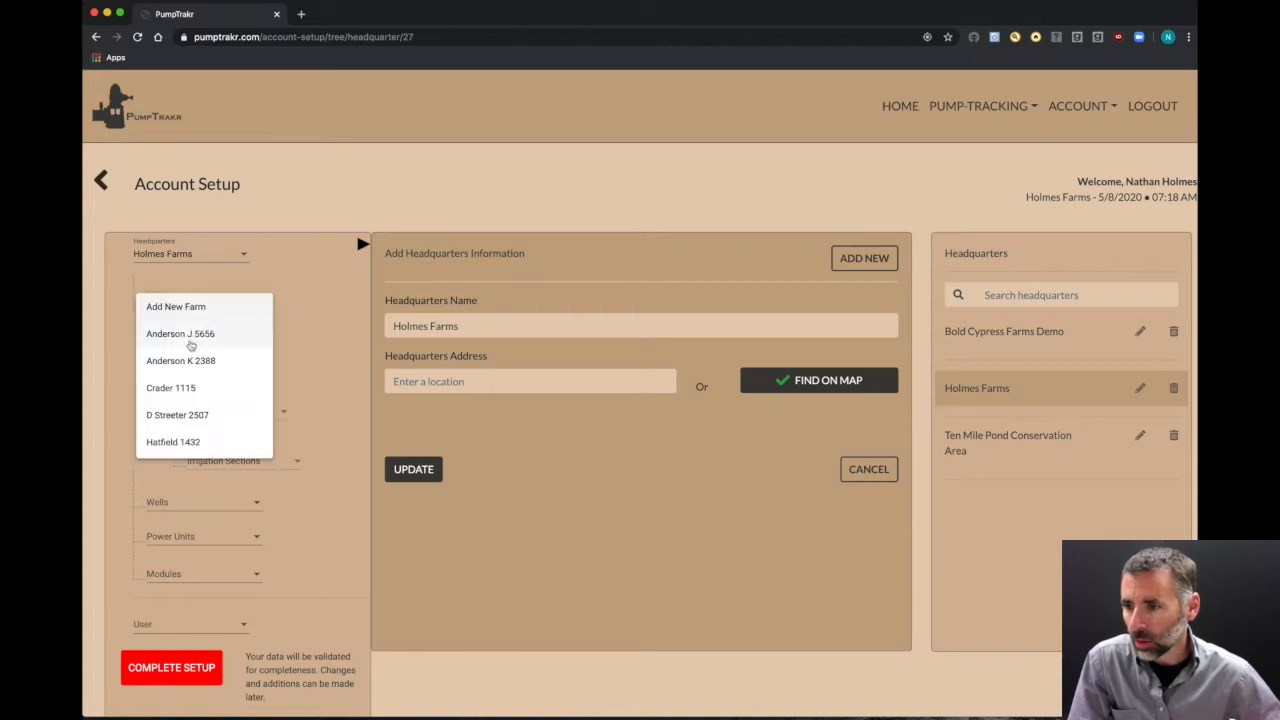
{"action": "left_click", "coordinate": [186, 357]}
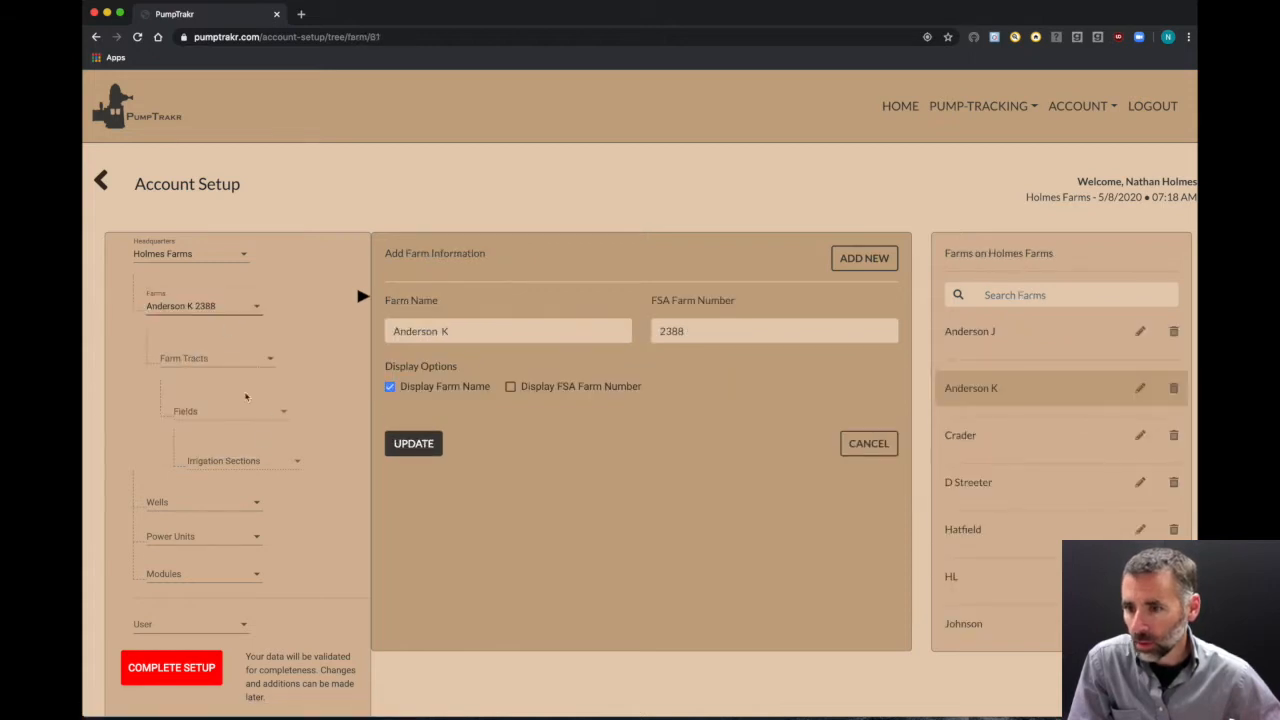
{"action": "left_click", "coordinate": [196, 358]}
{"action": "left_click", "coordinate": [199, 396]}
Step: Choose the PopCity 1 field and its East irrigation section
{"action": "left_click", "coordinate": [195, 410]}
{"action": "left_click", "coordinate": [200, 438]}
{"action": "left_click", "coordinate": [227, 461]}
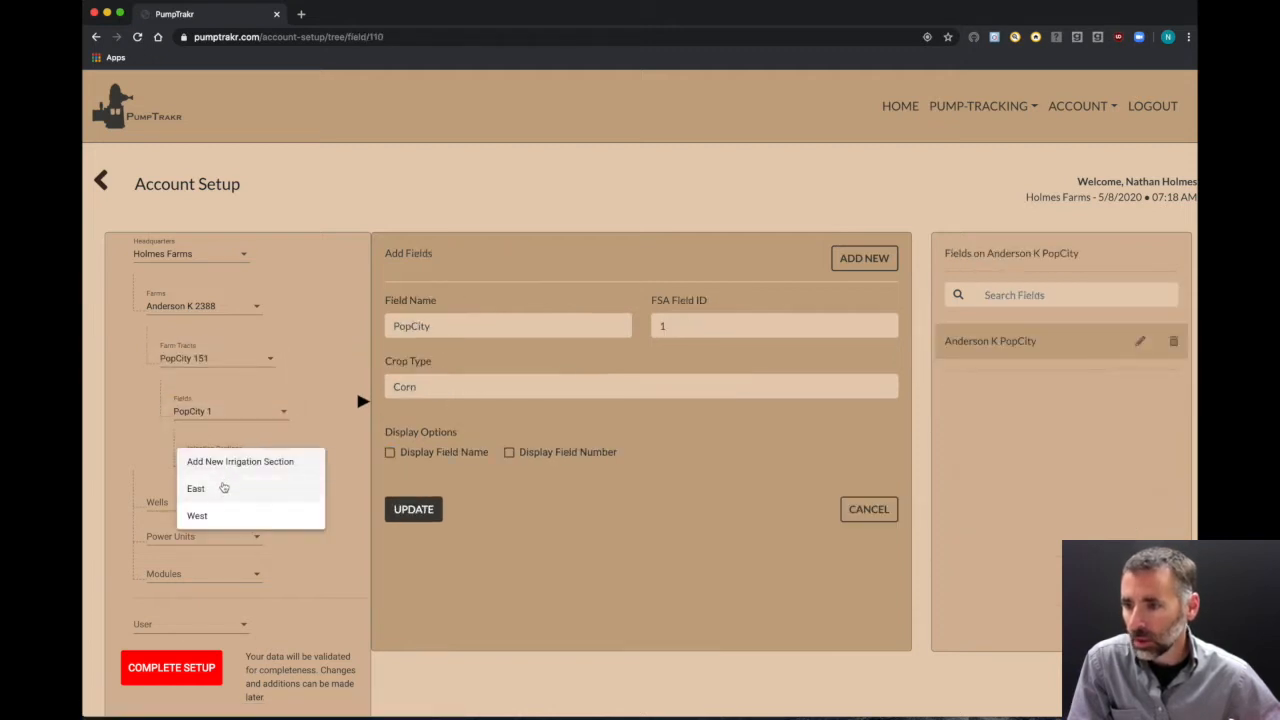
{"action": "left_click", "coordinate": [223, 486]}
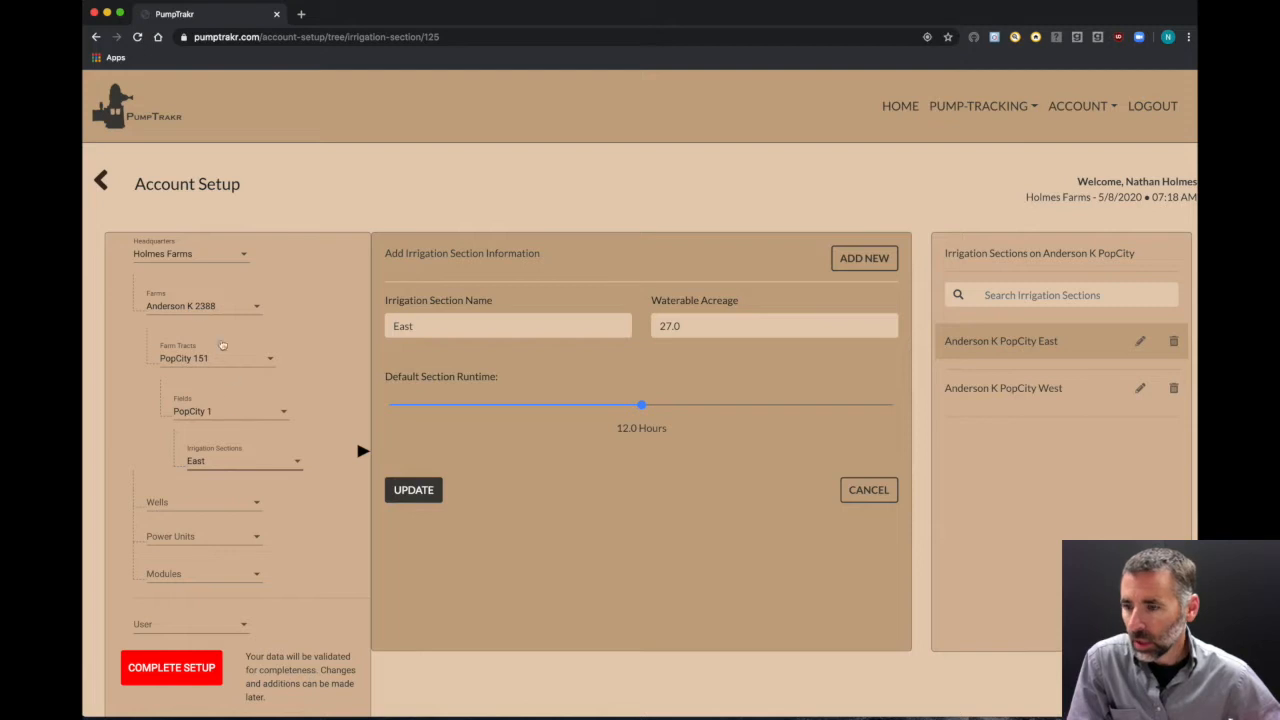
{"action": "left_click", "coordinate": [218, 310]}
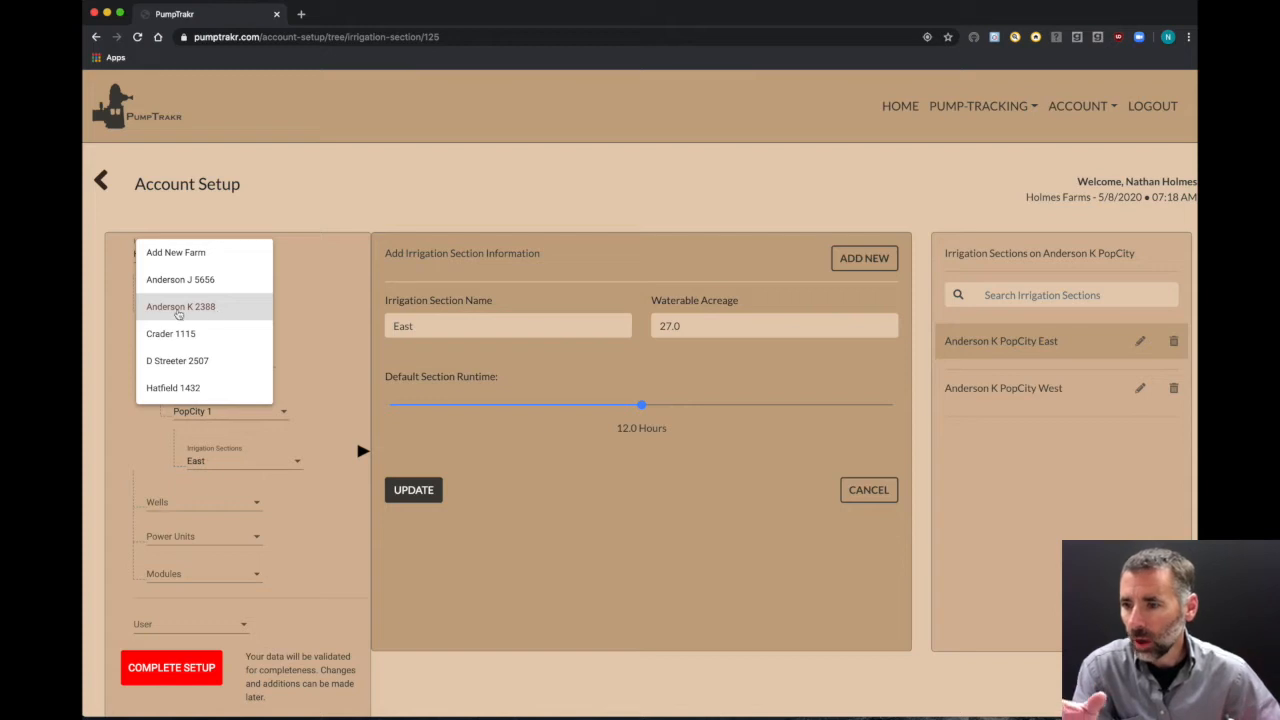
{"action": "left_click", "coordinate": [204, 313]}
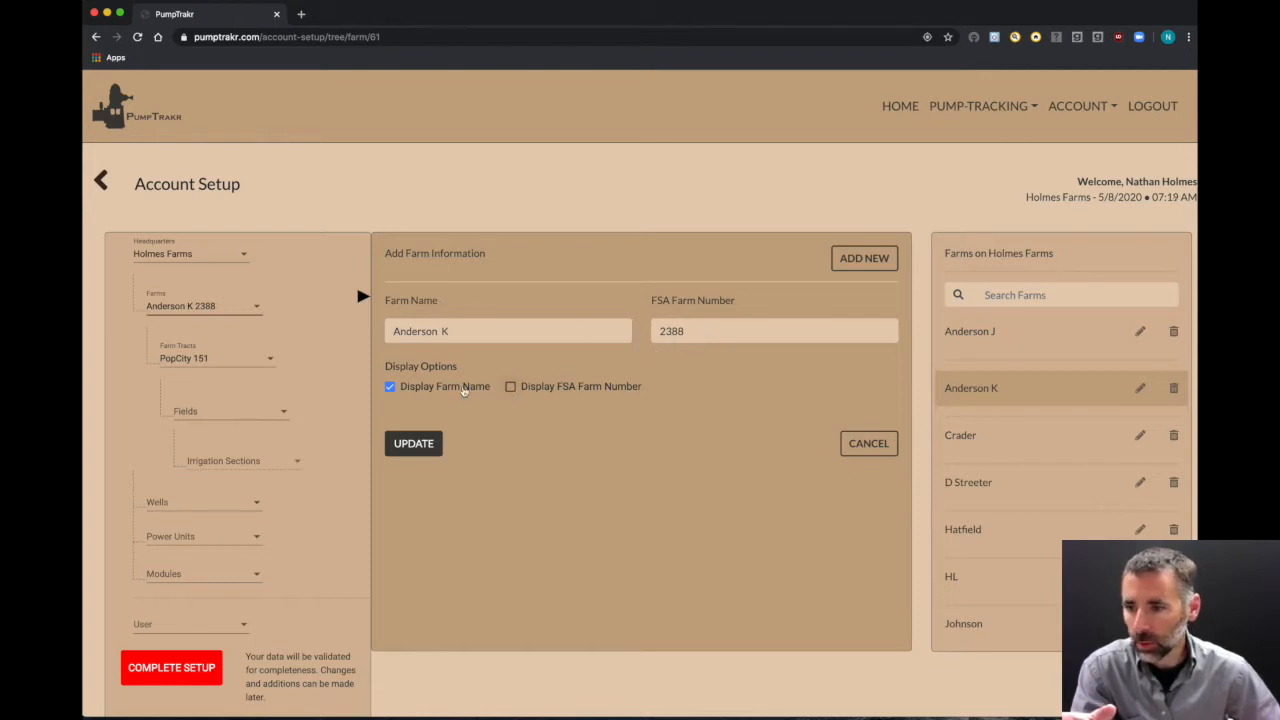
{"action": "left_click", "coordinate": [224, 364]}
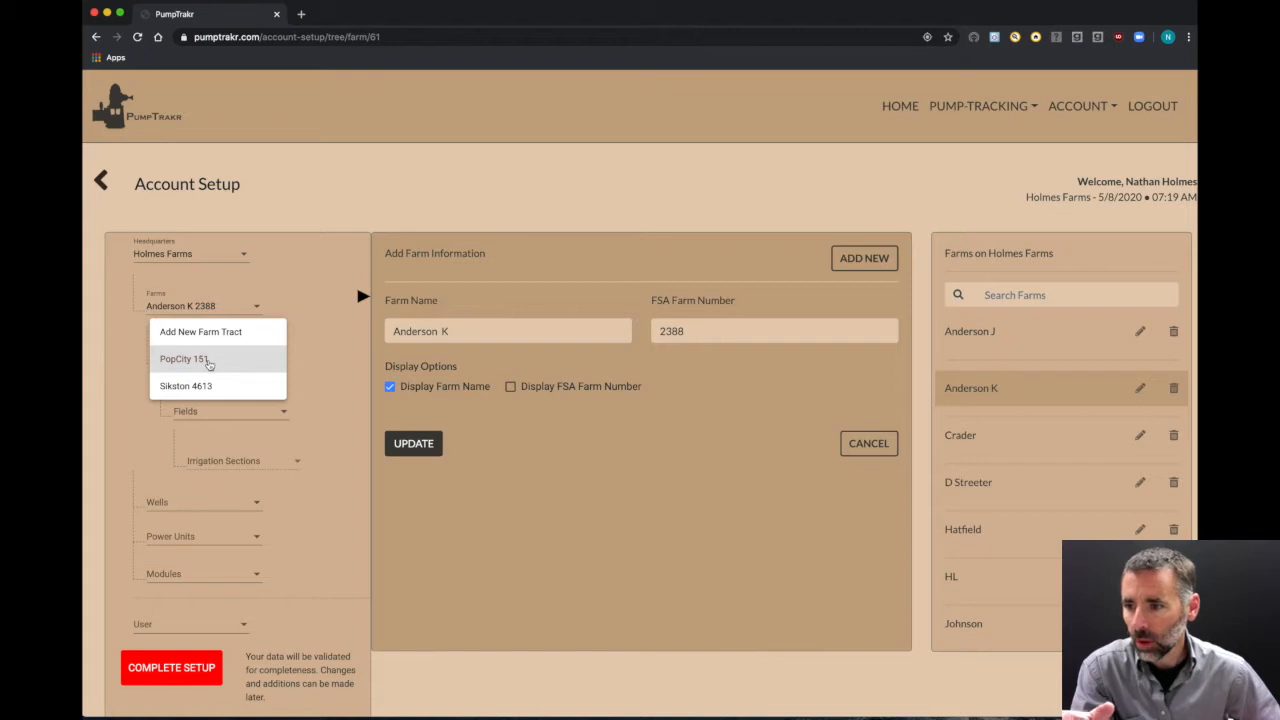
{"action": "left_click", "coordinate": [209, 364]}
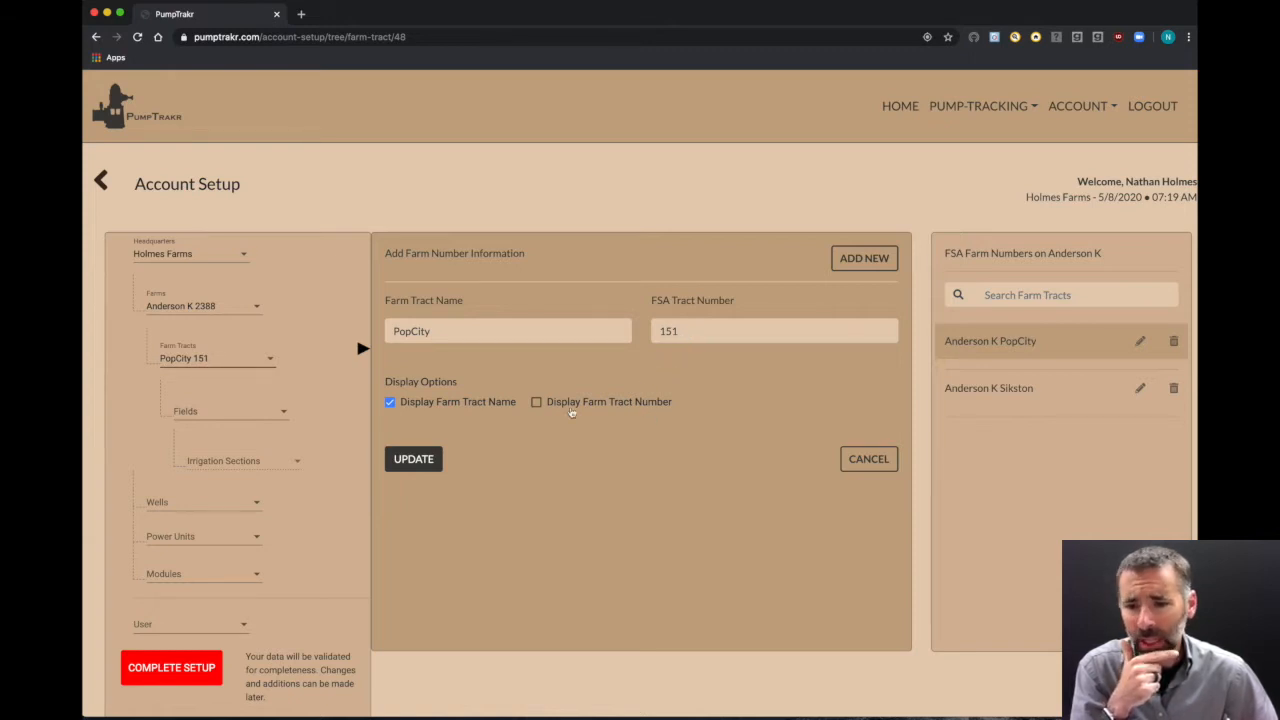
{"action": "left_click", "coordinate": [230, 360]}
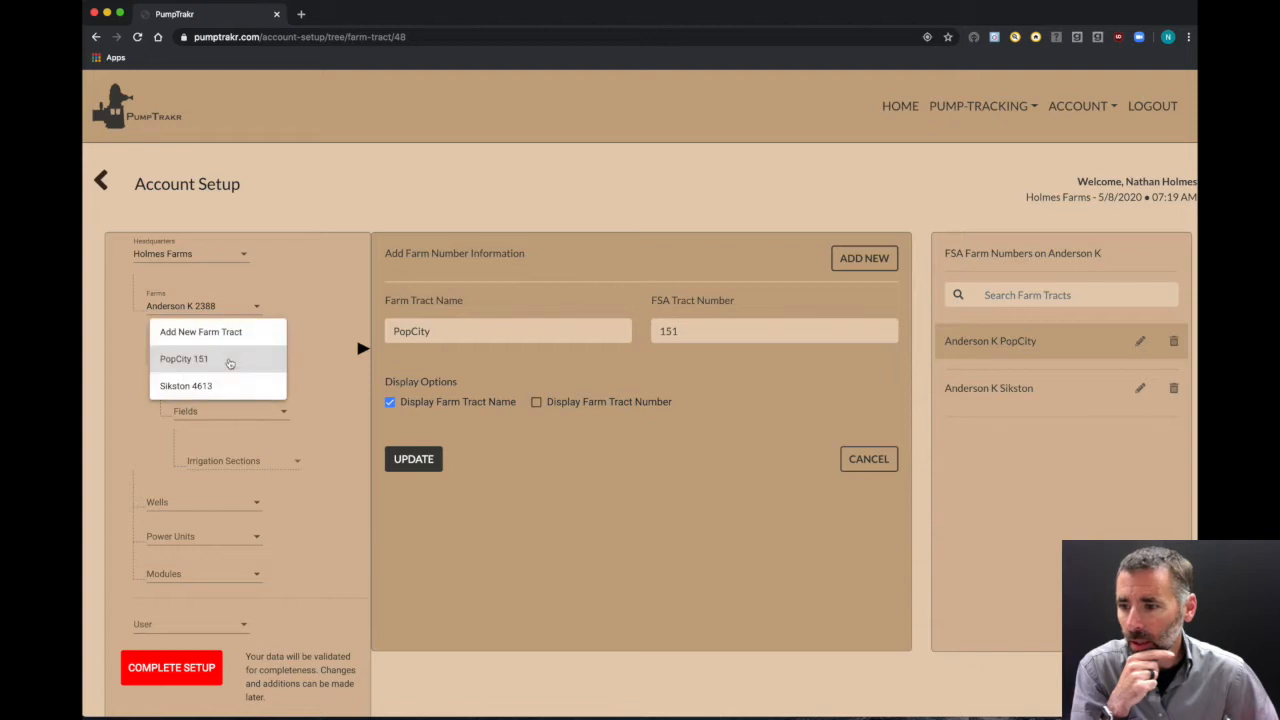
{"action": "left_click", "coordinate": [216, 387]}
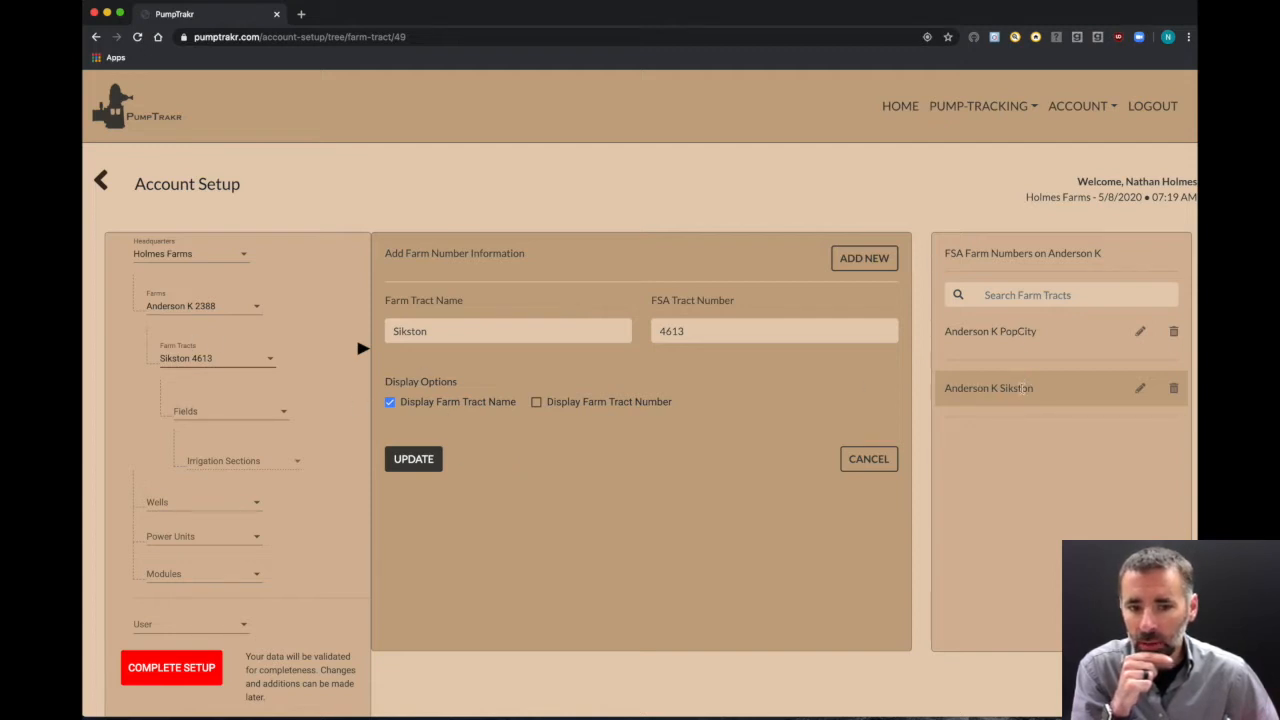
Step: Choose Sikston's Sik Pivot 1 field and its Pivot irrigation section
{"action": "left_click", "coordinate": [240, 414]}
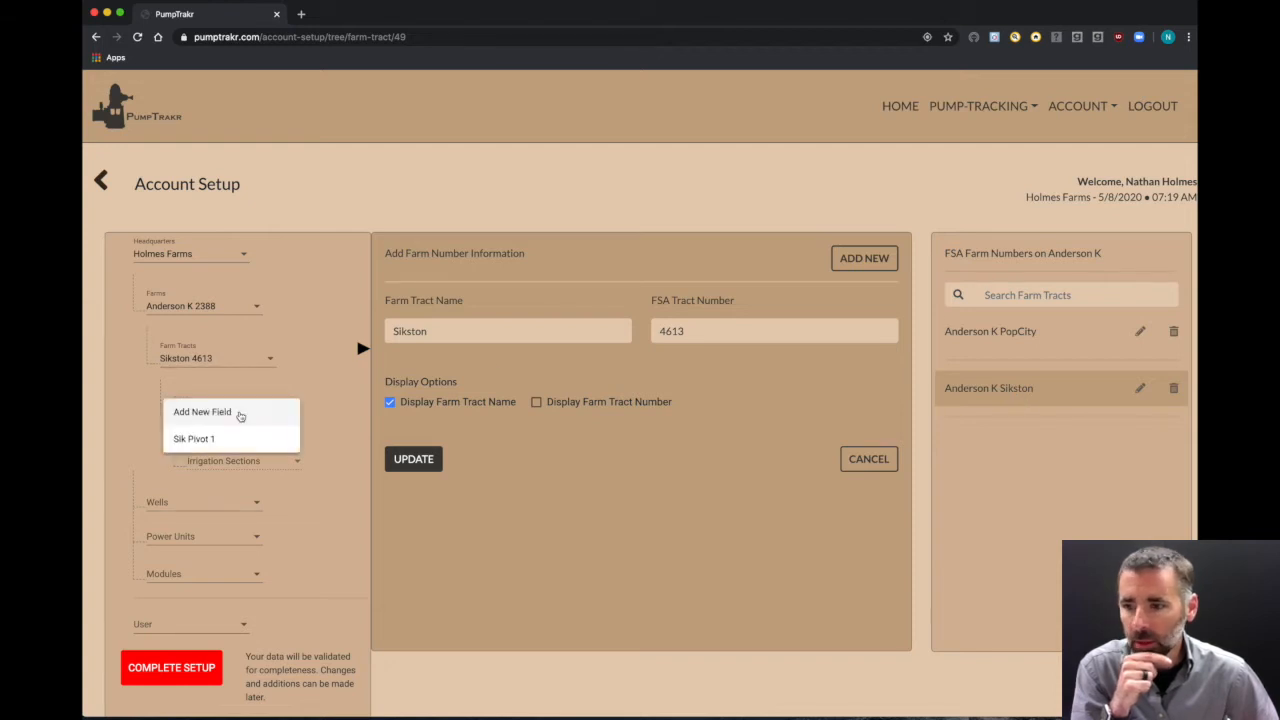
{"action": "left_click", "coordinate": [224, 440]}
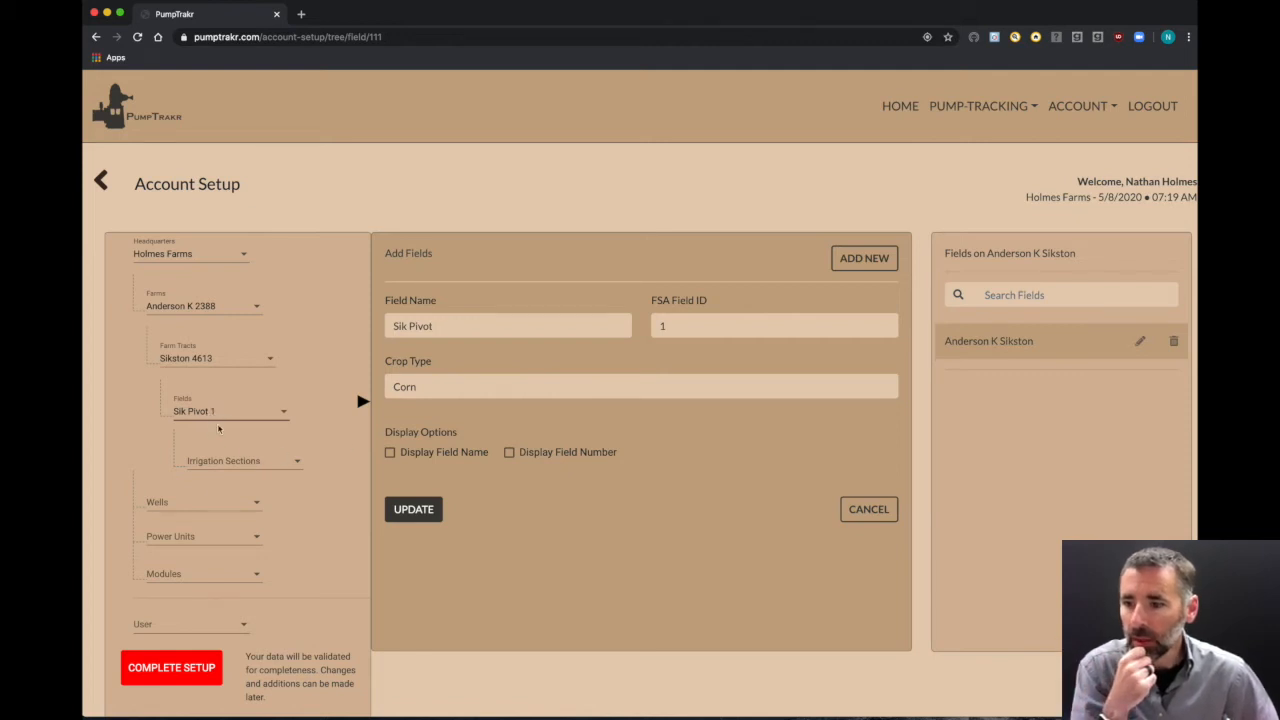
{"action": "left_click", "coordinate": [222, 462]}
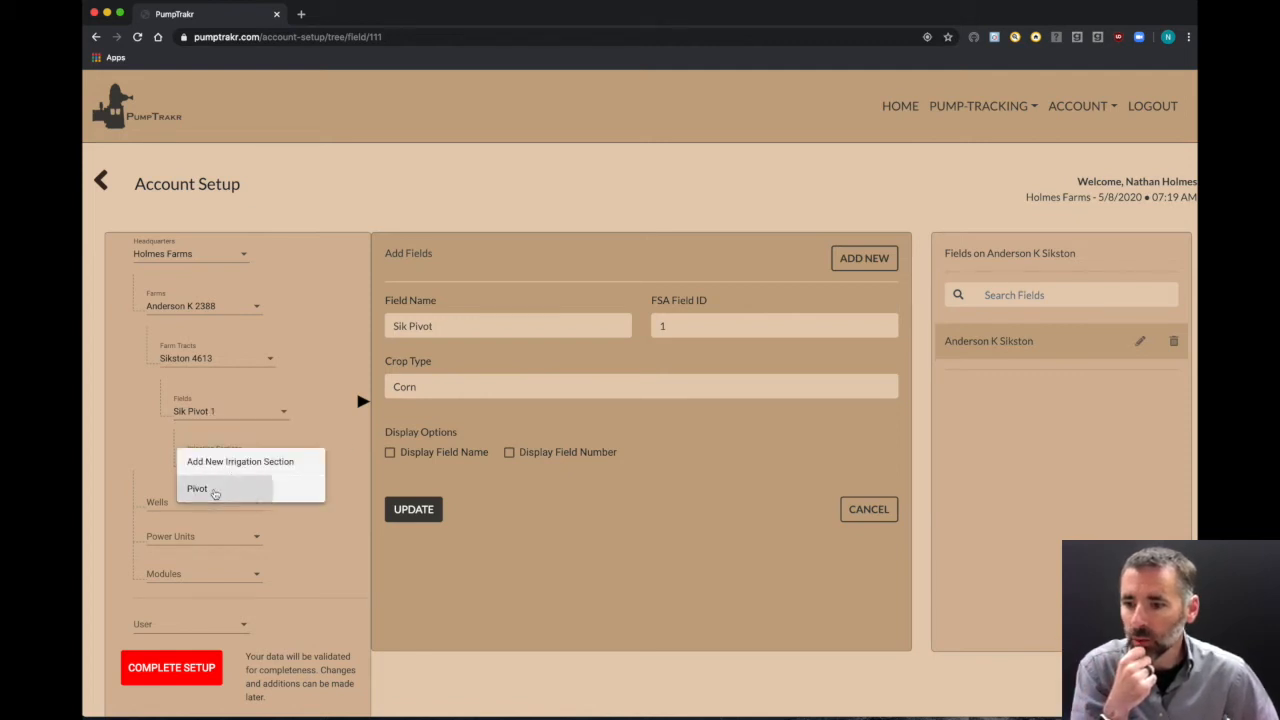
{"action": "left_click", "coordinate": [210, 490]}
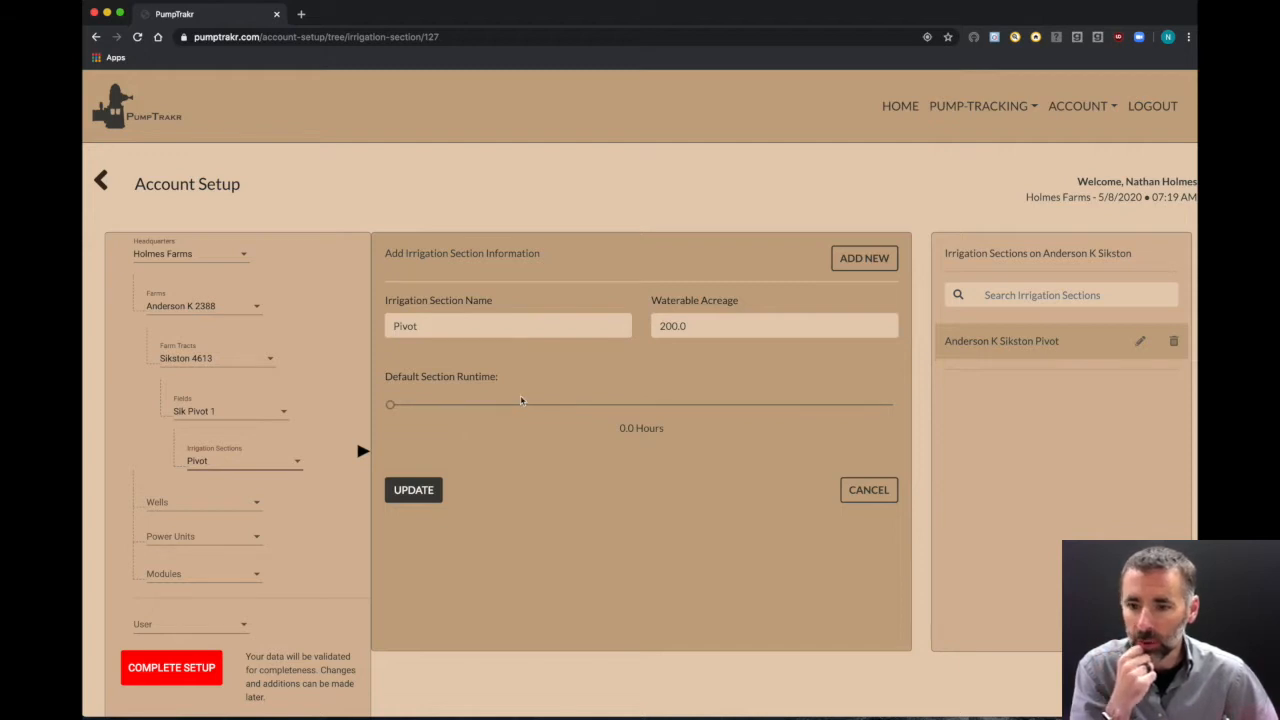
{"action": "left_click_drag", "start_coordinate": [663, 429], "coordinate": [621, 430]}
{"action": "left_click", "coordinate": [616, 452]}
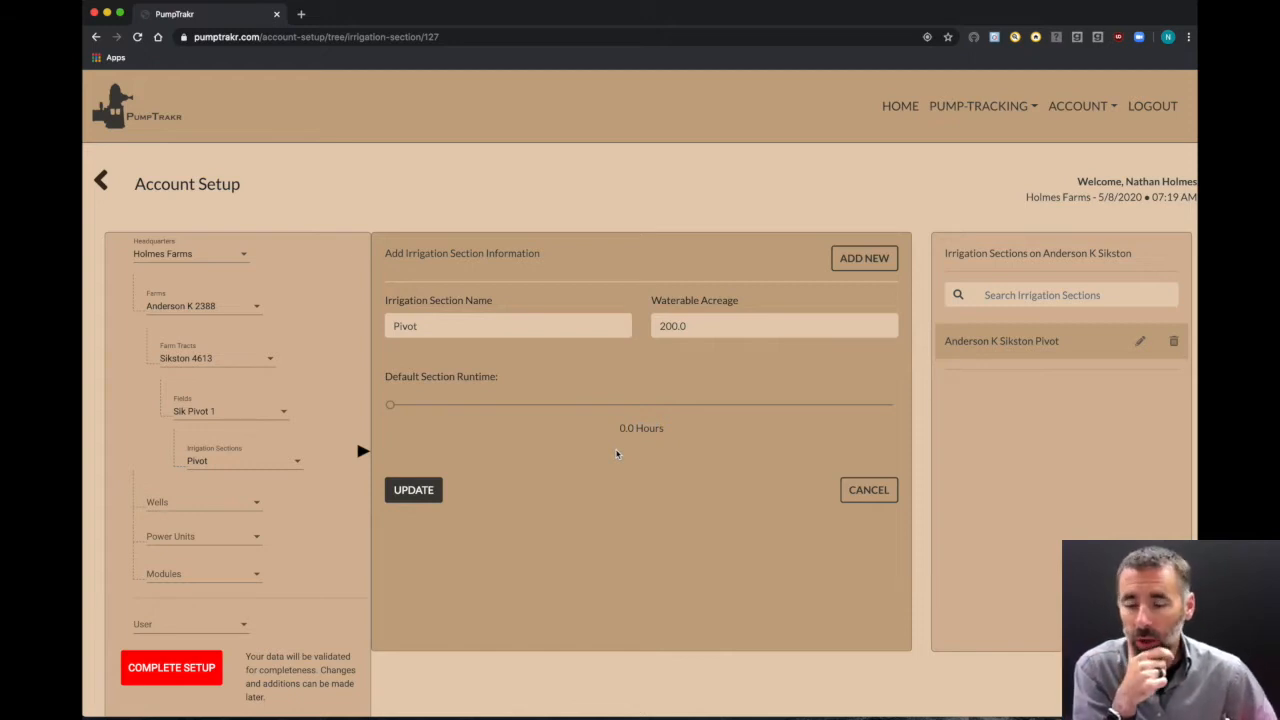
Step: Return to tract PopCity 151, field PopCity 1 and the East irrigation section
{"action": "left_click", "coordinate": [222, 368]}
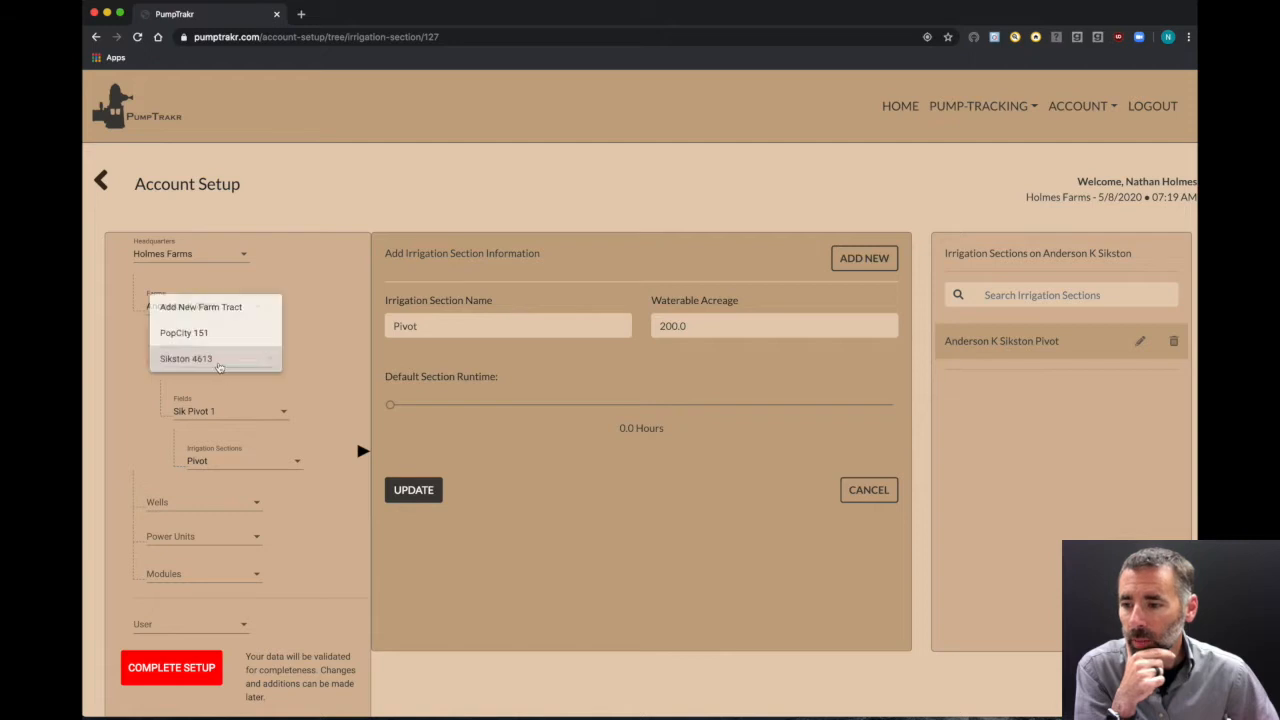
{"action": "left_click", "coordinate": [200, 333]}
{"action": "left_click", "coordinate": [210, 405]}
{"action": "left_click", "coordinate": [206, 441]}
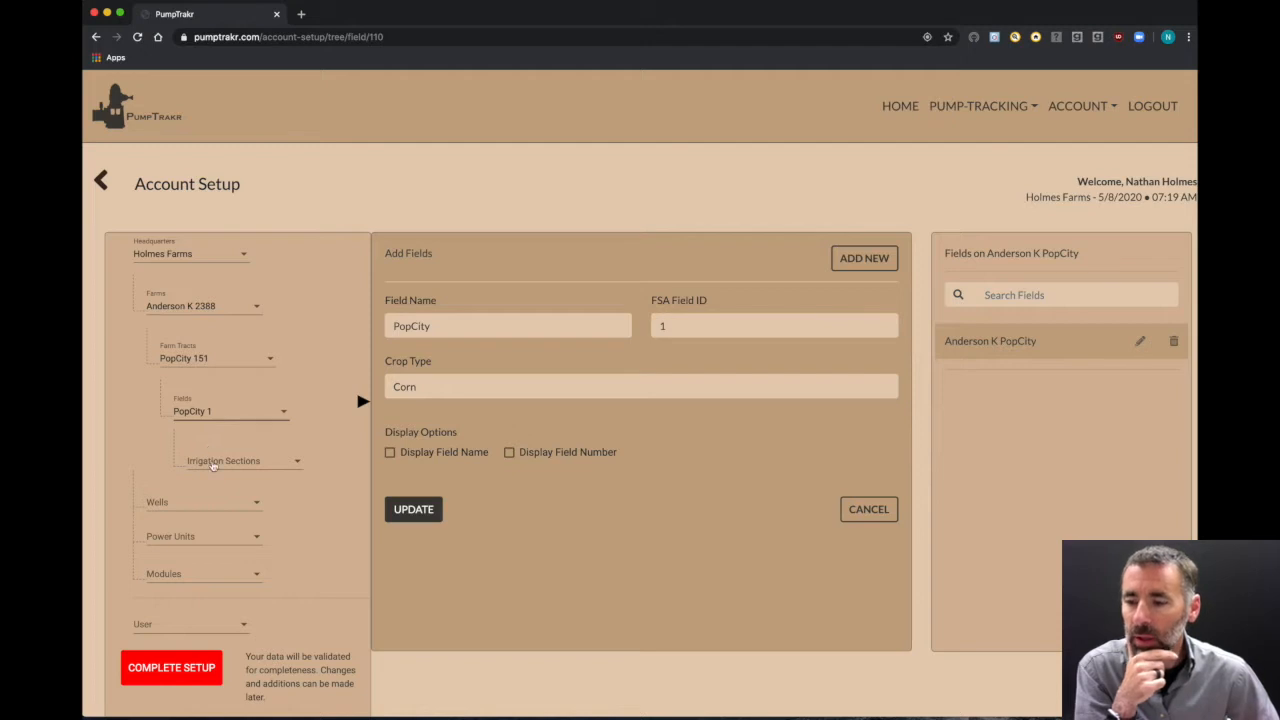
{"action": "left_click", "coordinate": [213, 464]}
{"action": "left_click", "coordinate": [213, 490]}
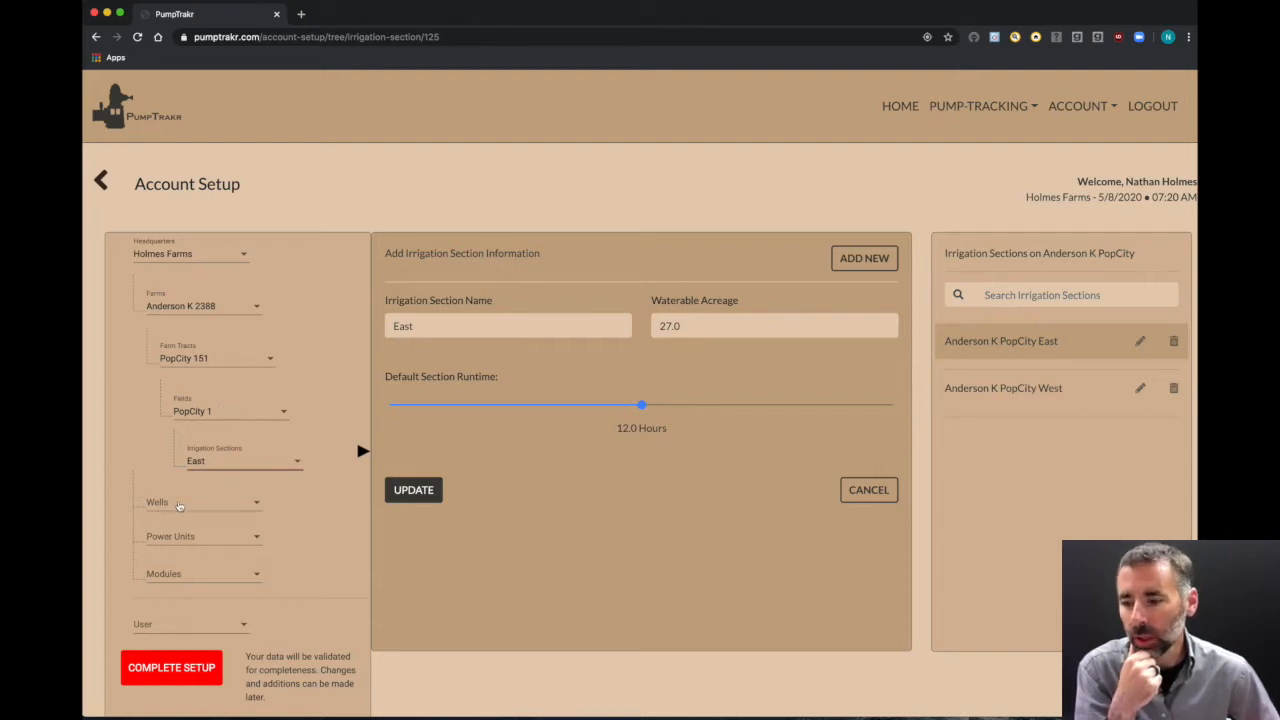
Step: Select the Crader N well and highlight its name in the details form
{"action": "left_click", "coordinate": [188, 507]}
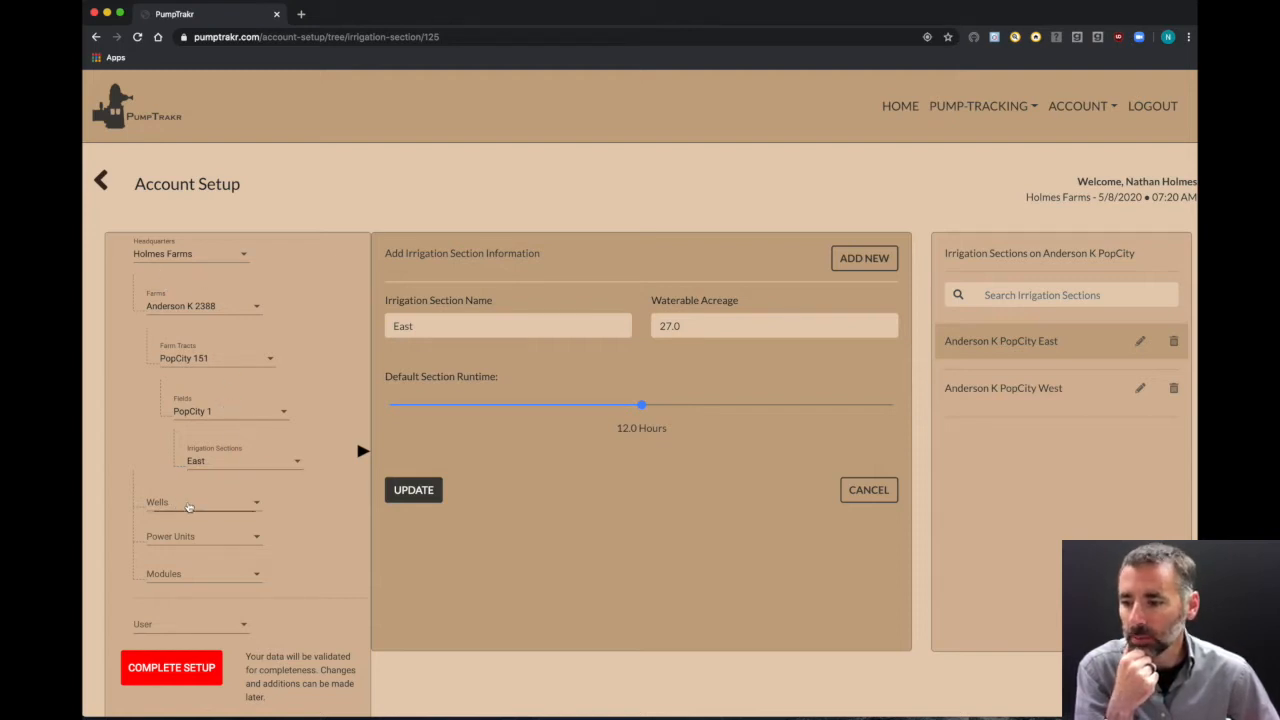
{"action": "left_click", "coordinate": [196, 529]}
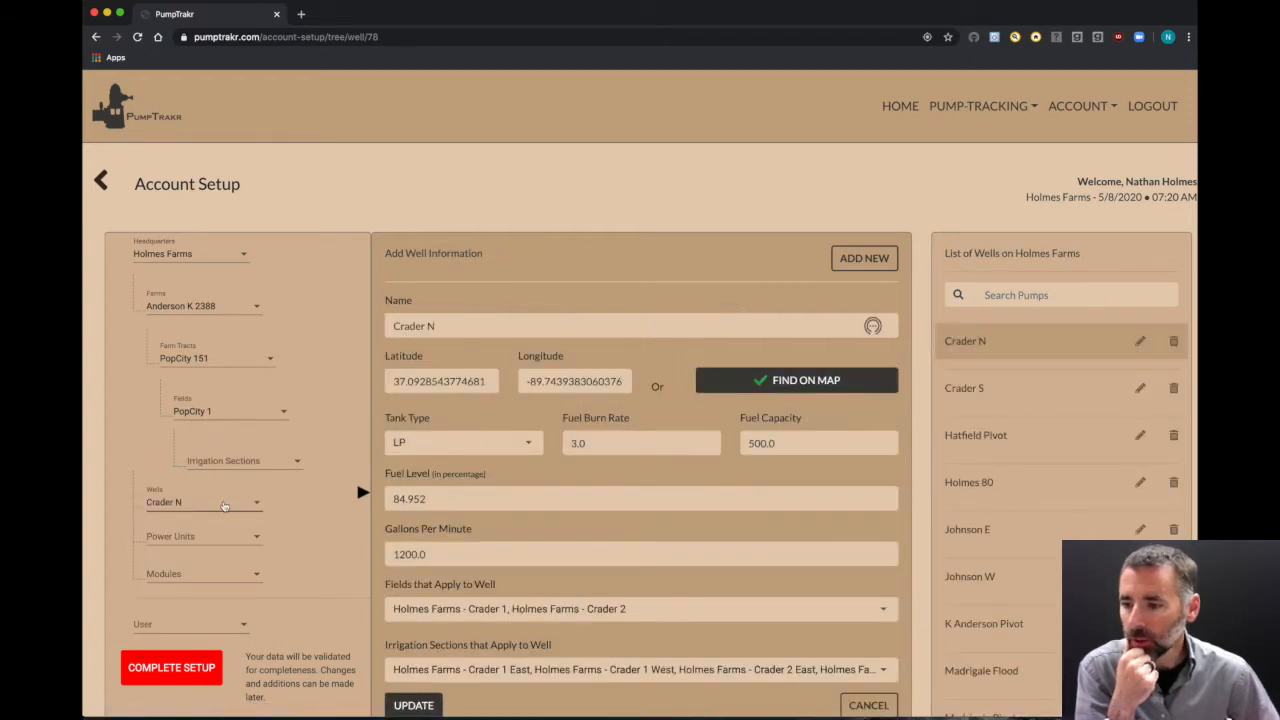
{"action": "scroll", "coordinate": [508, 507], "scroll_direction": "down", "scroll_amount": 2}
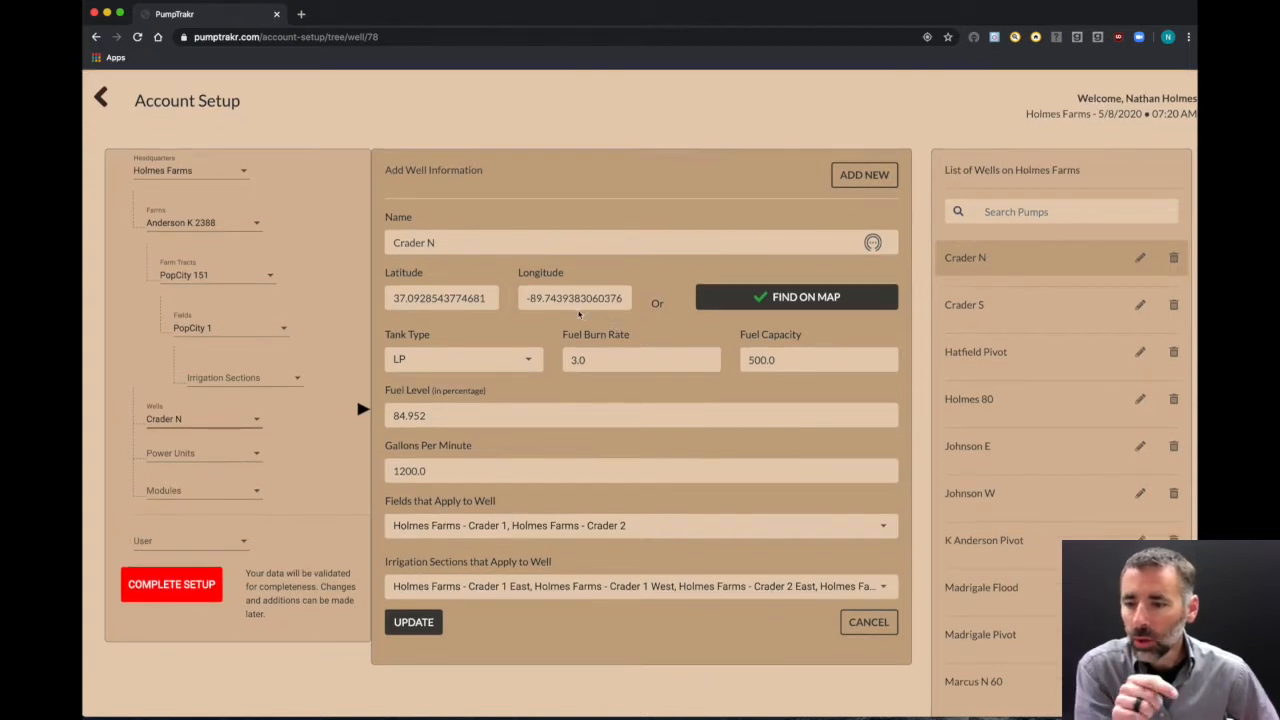
{"action": "triple_click", "coordinate": [455, 242]}
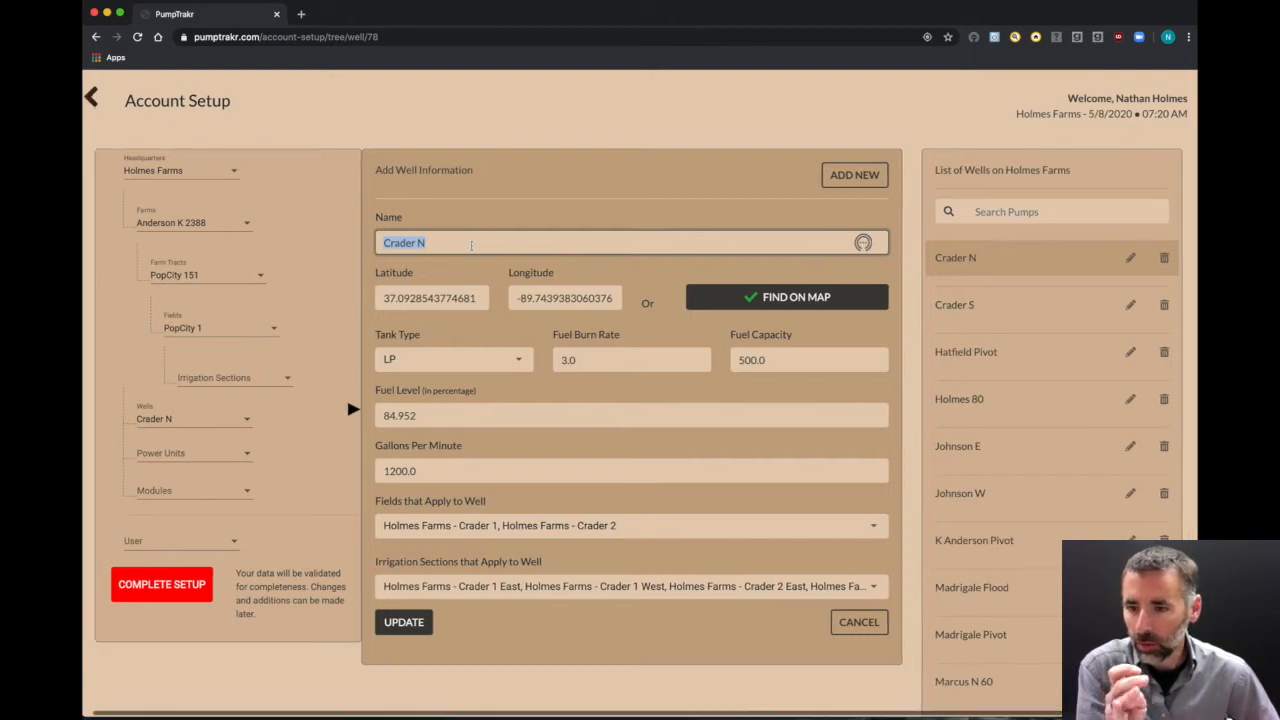
Step: On the Set Well Location map, try placing the Crader N marker onto the well pad
{"action": "left_click", "coordinate": [726, 291]}
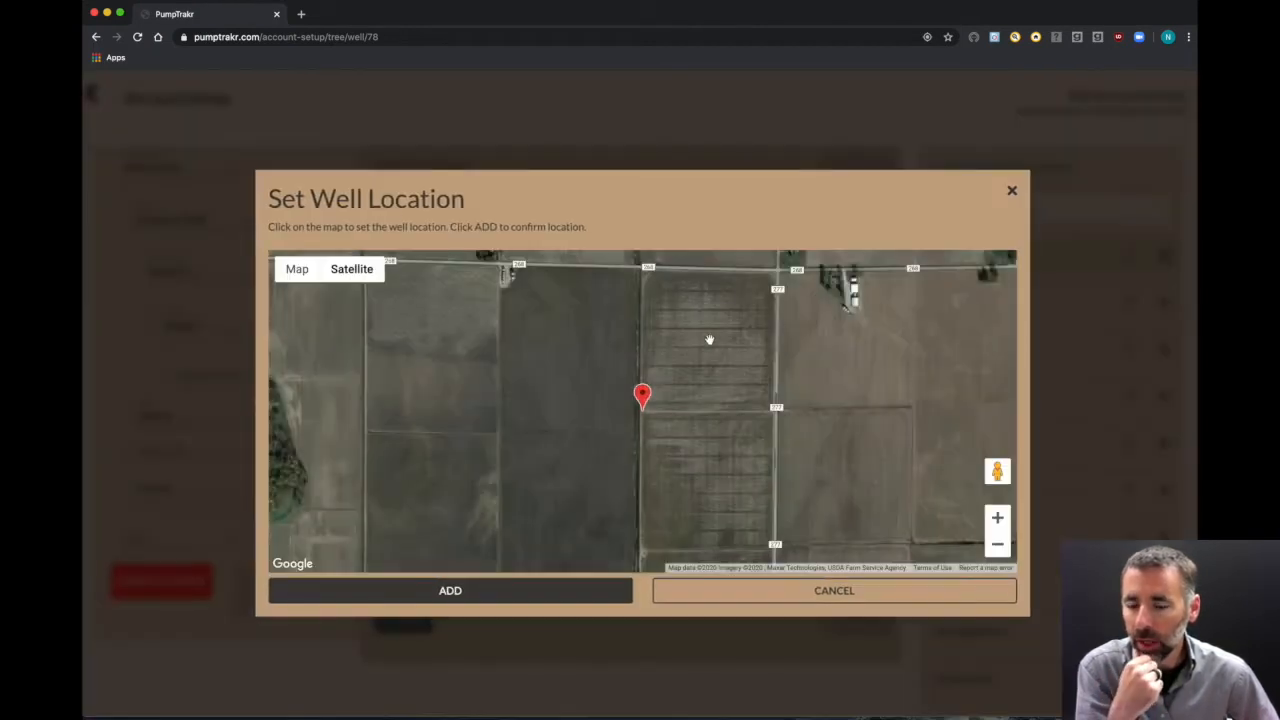
{"action": "scroll", "coordinate": [660, 418], "scroll_direction": "up", "scroll_amount": 1}
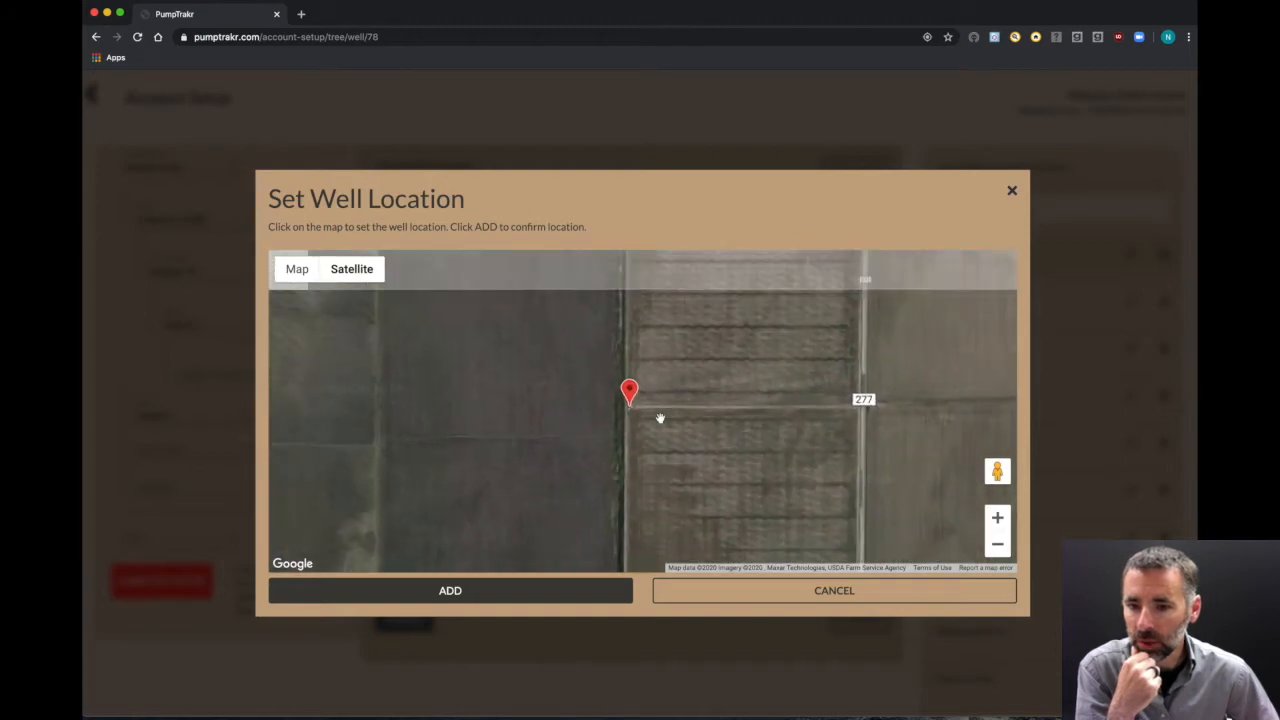
{"action": "scroll", "coordinate": [660, 418], "scroll_direction": "down", "scroll_amount": 2}
{"action": "scroll", "coordinate": [660, 418], "scroll_direction": "down", "scroll_amount": 2}
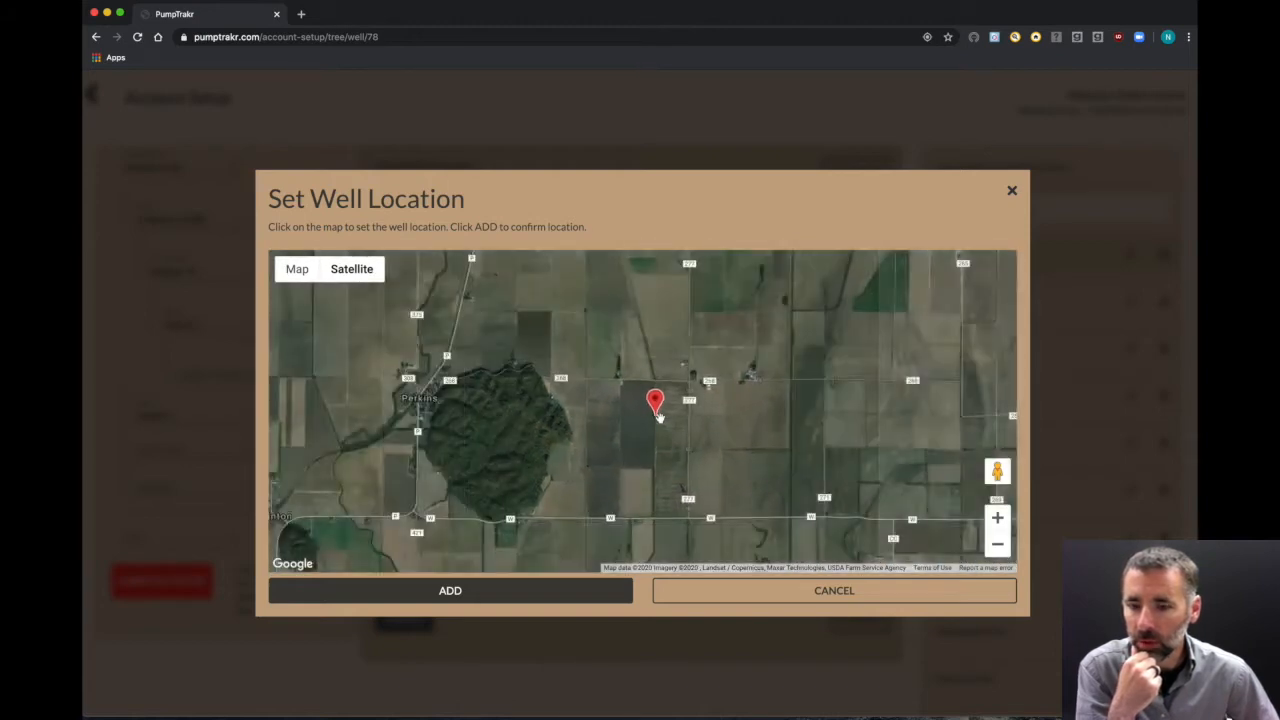
{"action": "scroll", "coordinate": [660, 418], "scroll_direction": "up", "scroll_amount": 7}
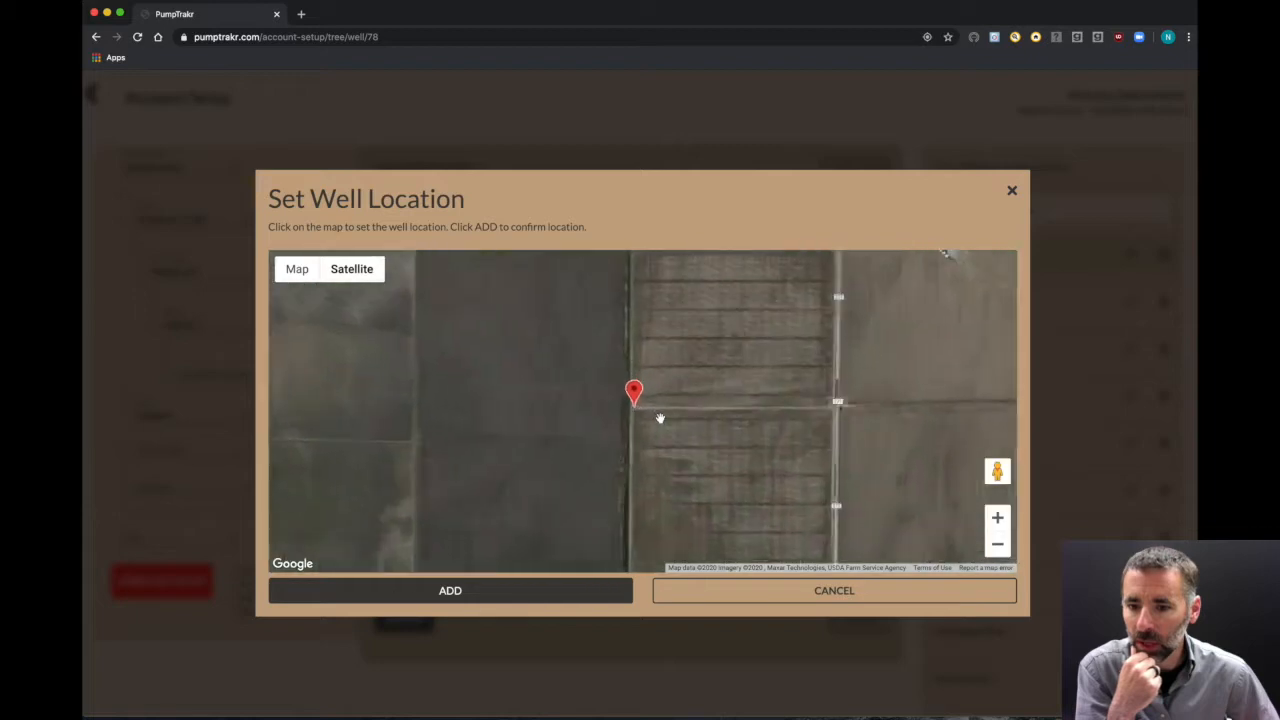
{"action": "scroll", "coordinate": [665, 429], "scroll_direction": "down", "scroll_amount": 1}
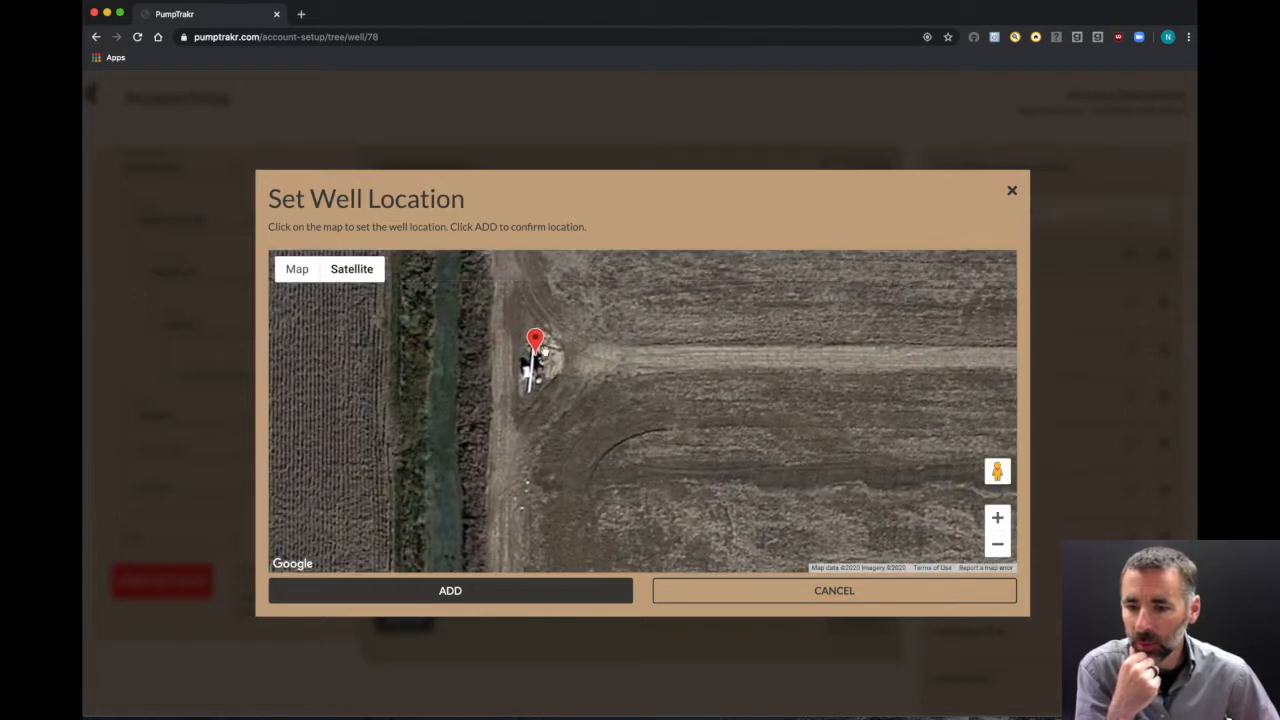
{"action": "left_click_drag", "start_coordinate": [550, 345], "coordinate": [537, 352]}
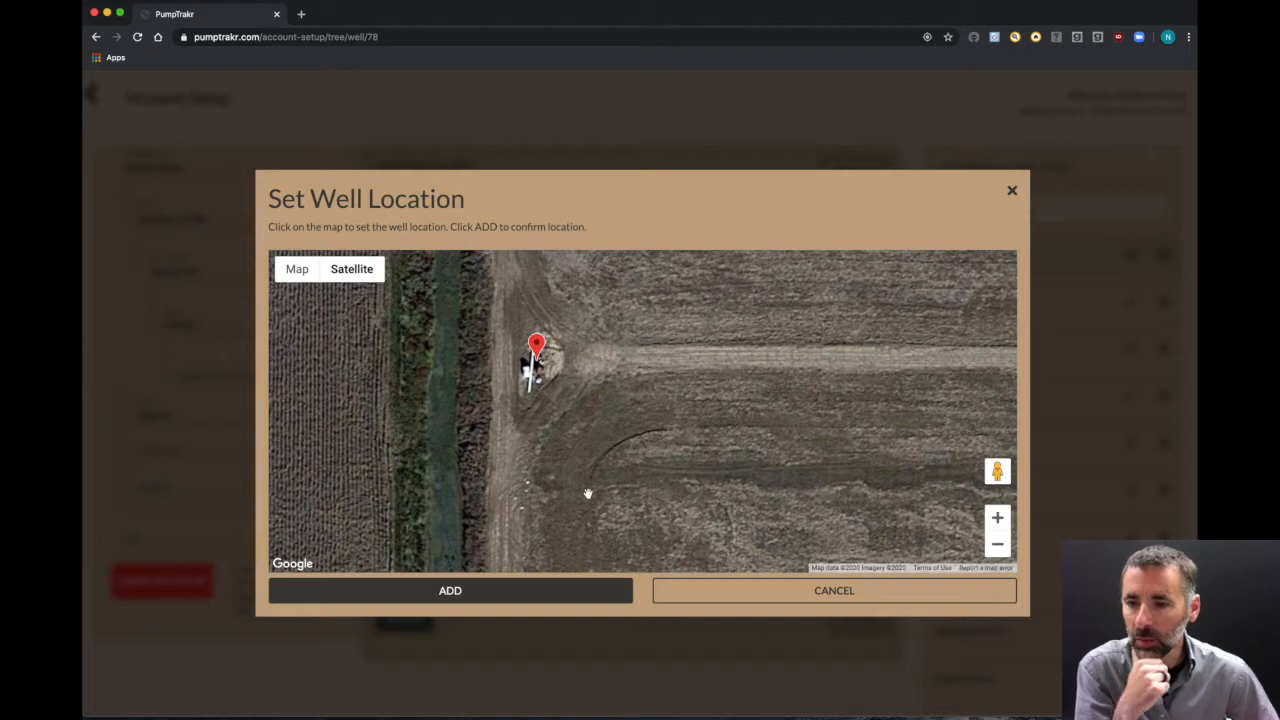
{"action": "scroll", "coordinate": [587, 488], "scroll_direction": "down", "scroll_amount": 5}
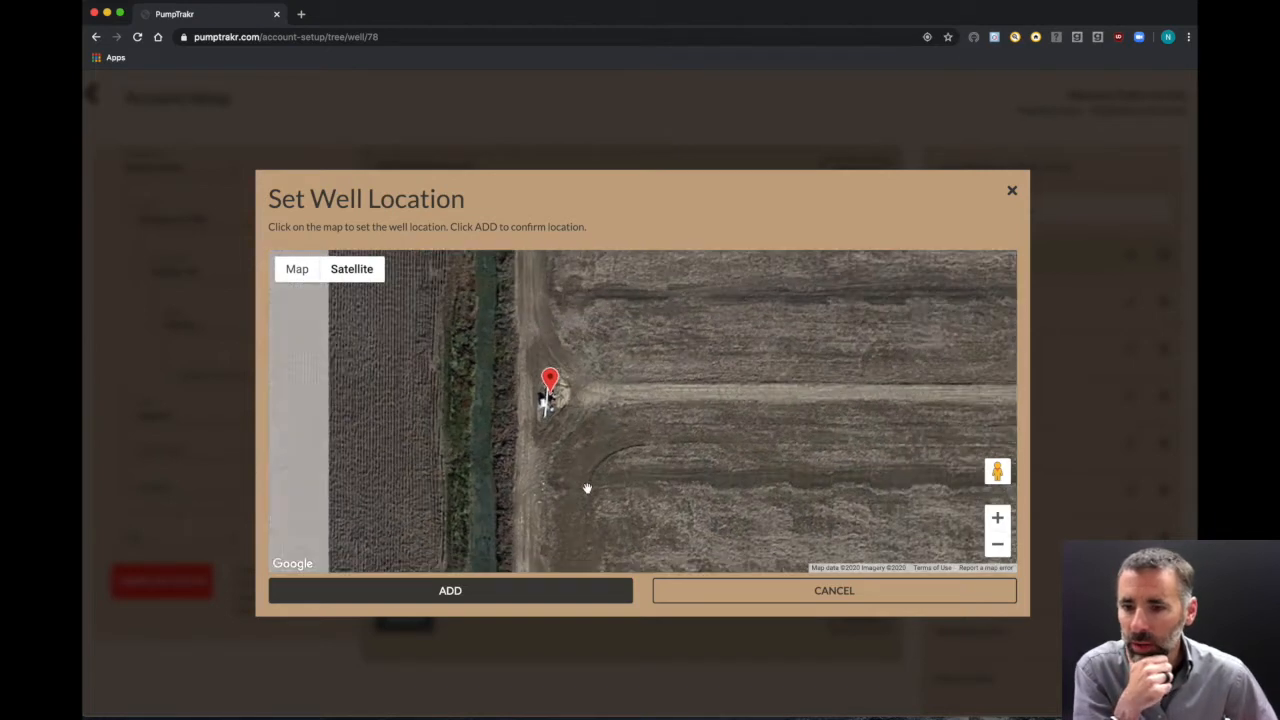
{"action": "left_click_drag", "start_coordinate": [587, 469], "coordinate": [864, 444]}
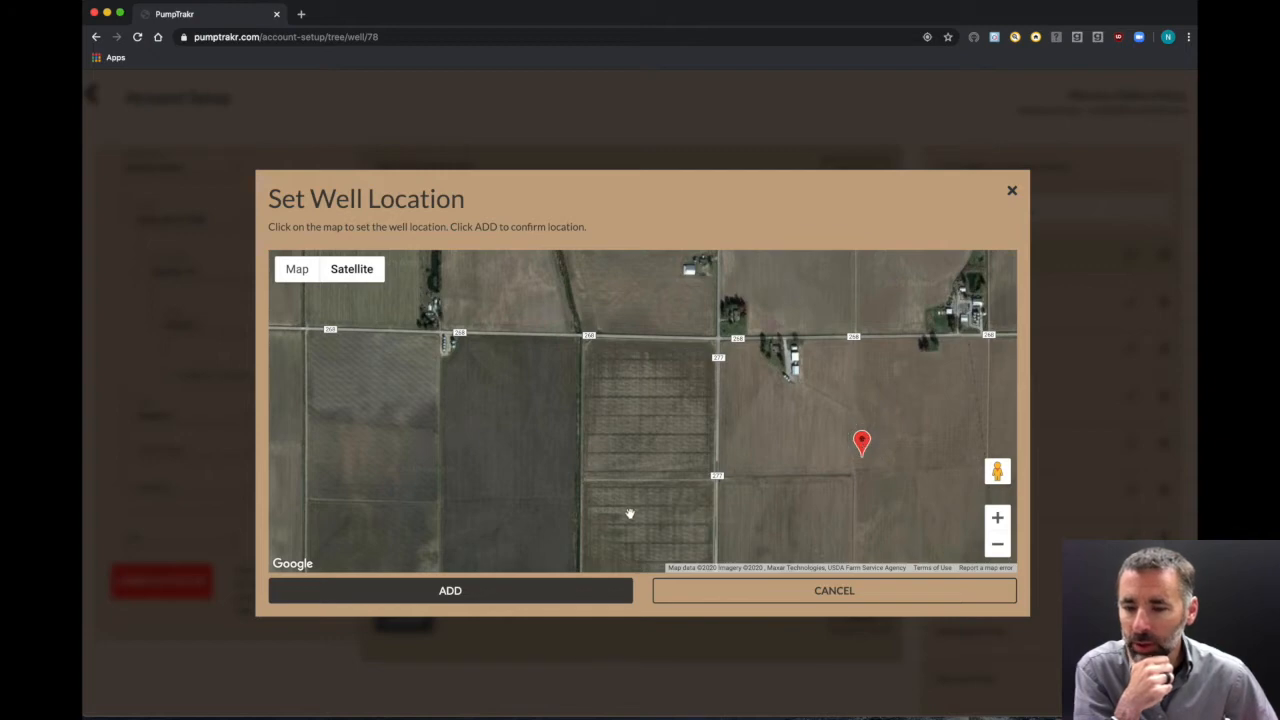
{"action": "scroll", "coordinate": [563, 483], "scroll_direction": "down", "scroll_amount": 2}
{"action": "scroll", "coordinate": [575, 484], "scroll_direction": "up", "scroll_amount": 5}
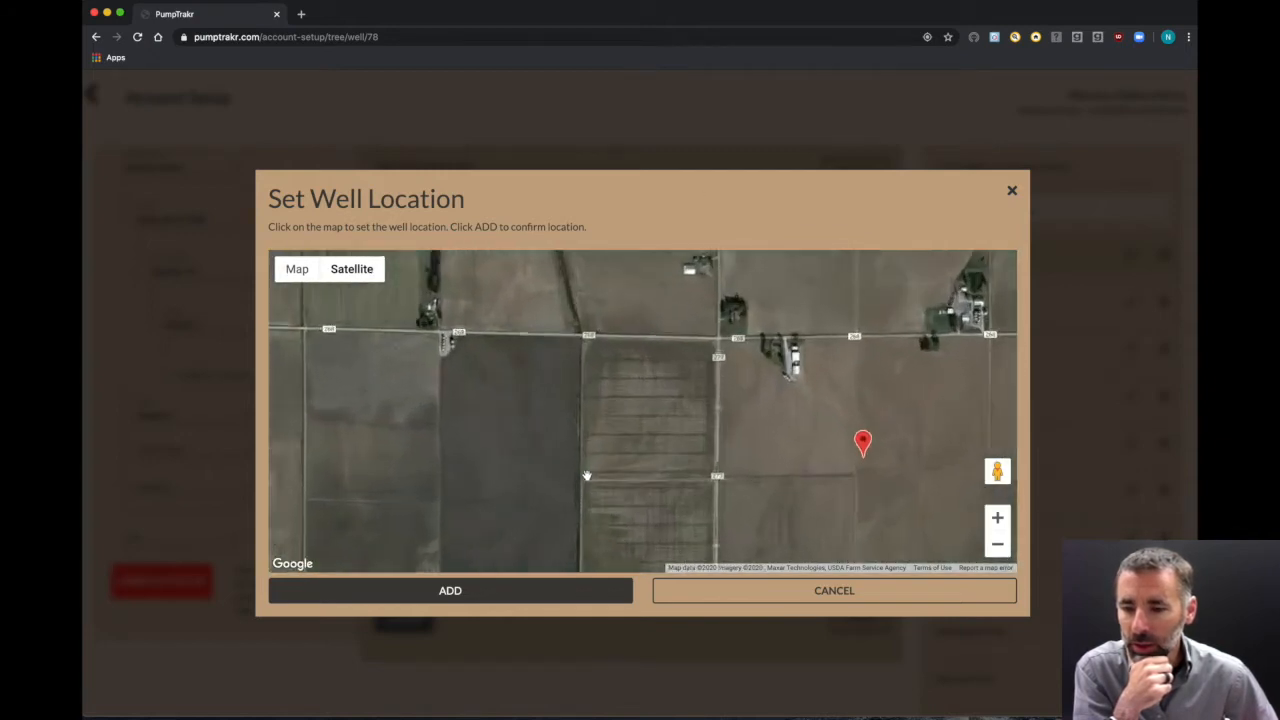
Step: Drop the well marker beside the road on the pad and add the location
{"action": "left_click_drag", "start_coordinate": [590, 483], "coordinate": [623, 416]}
{"action": "scroll", "coordinate": [612, 425], "scroll_direction": "down", "scroll_amount": 3}
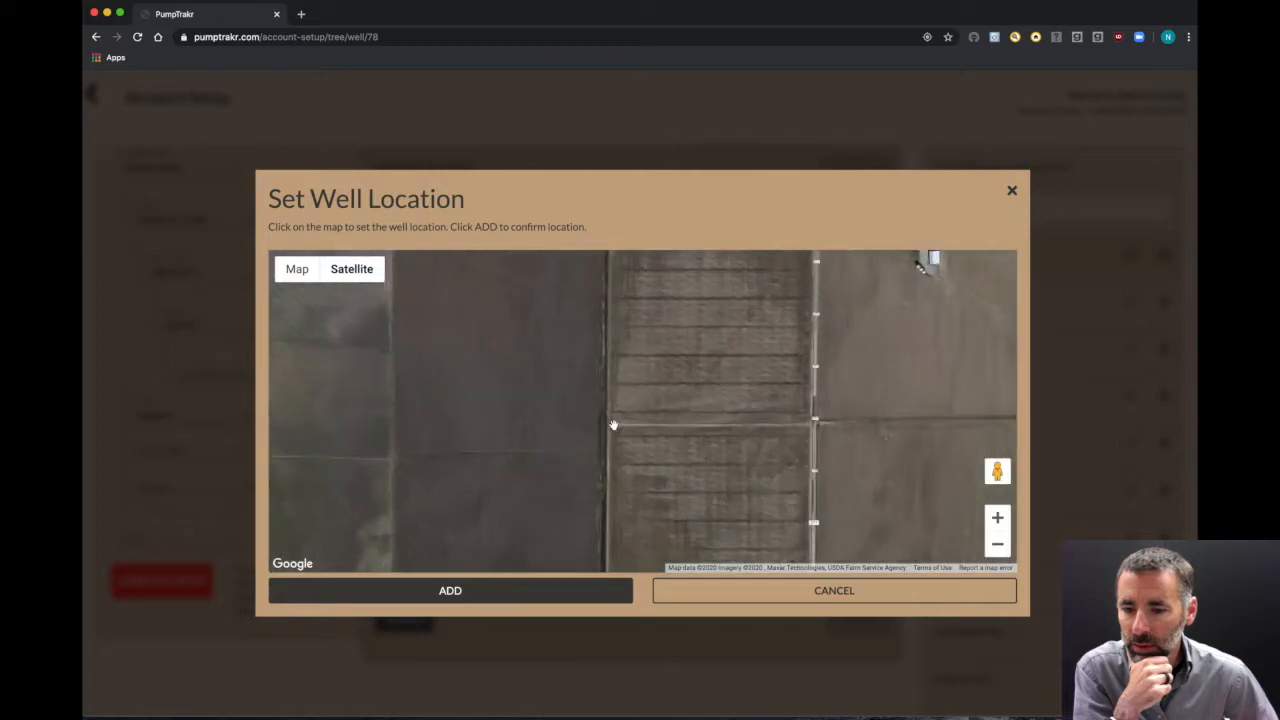
{"action": "scroll", "coordinate": [612, 425], "scroll_direction": "up", "scroll_amount": 4}
{"action": "scroll", "coordinate": [612, 425], "scroll_direction": "up", "scroll_amount": 2}
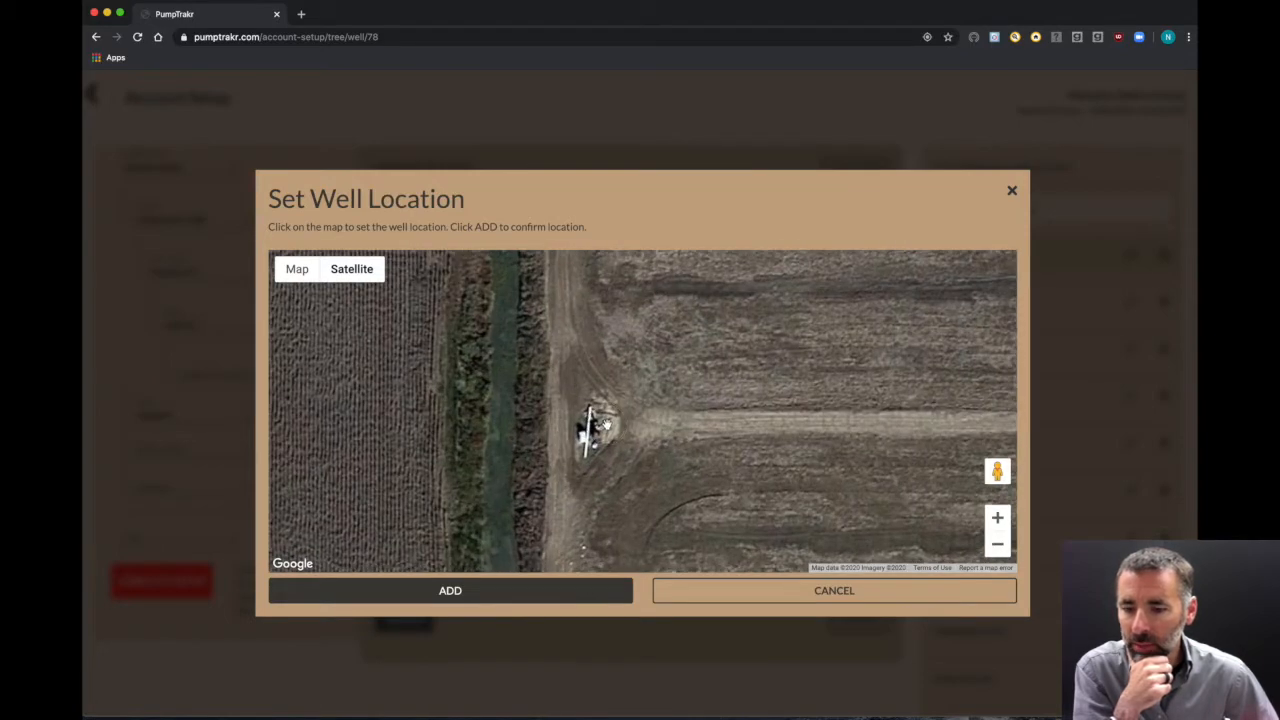
{"action": "scroll", "coordinate": [606, 424], "scroll_direction": "down", "scroll_amount": 5}
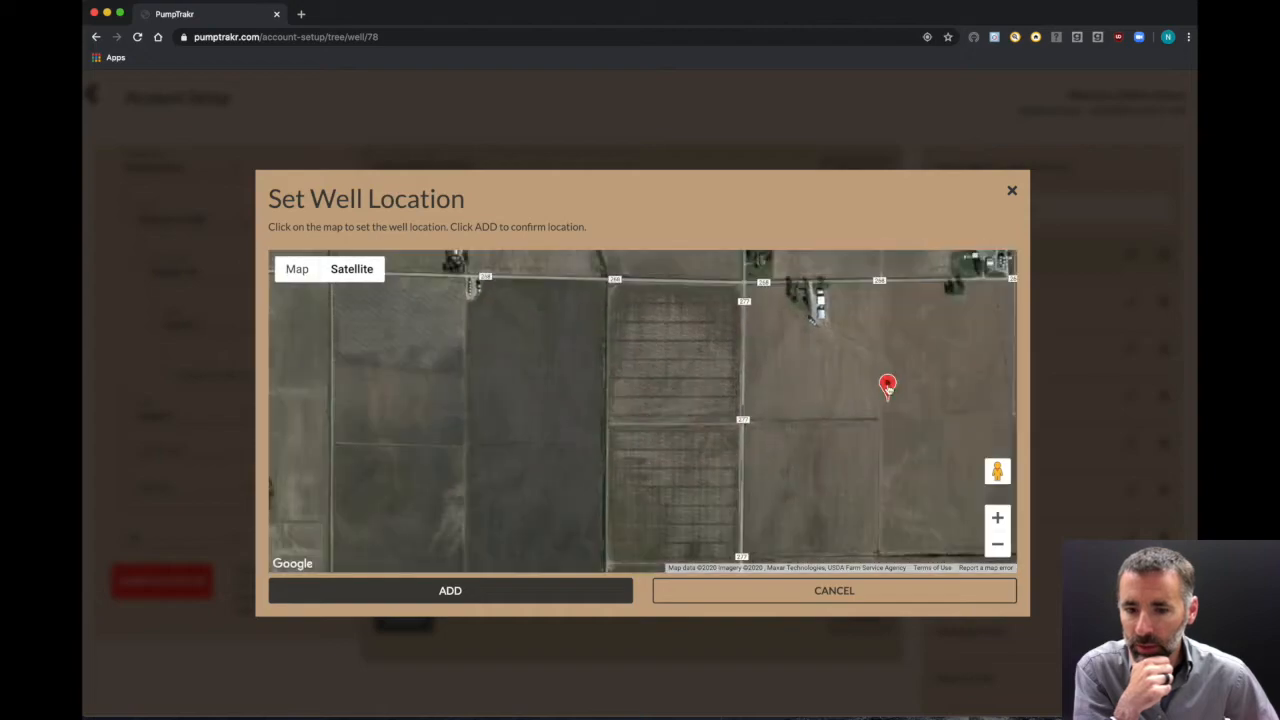
{"action": "left_click", "coordinate": [611, 420]}
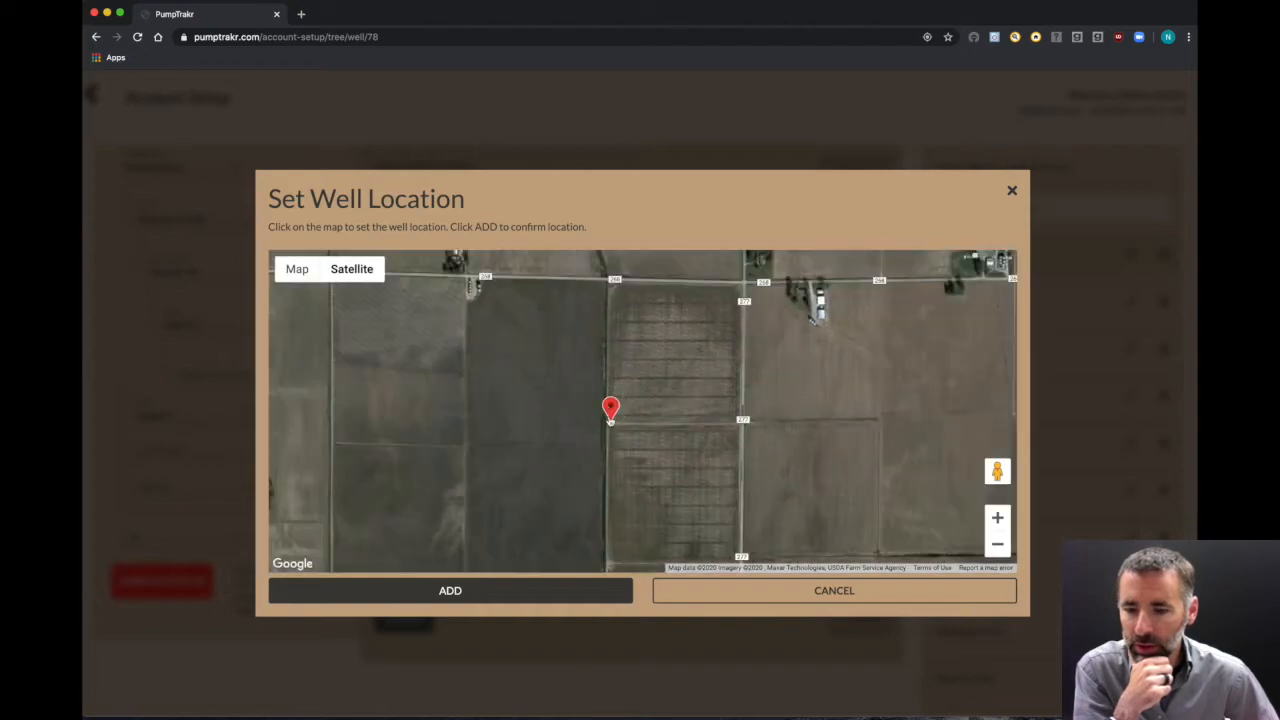
{"action": "scroll", "coordinate": [611, 420], "scroll_direction": "down", "scroll_amount": 2}
{"action": "scroll", "coordinate": [611, 420], "scroll_direction": "up", "scroll_amount": 5}
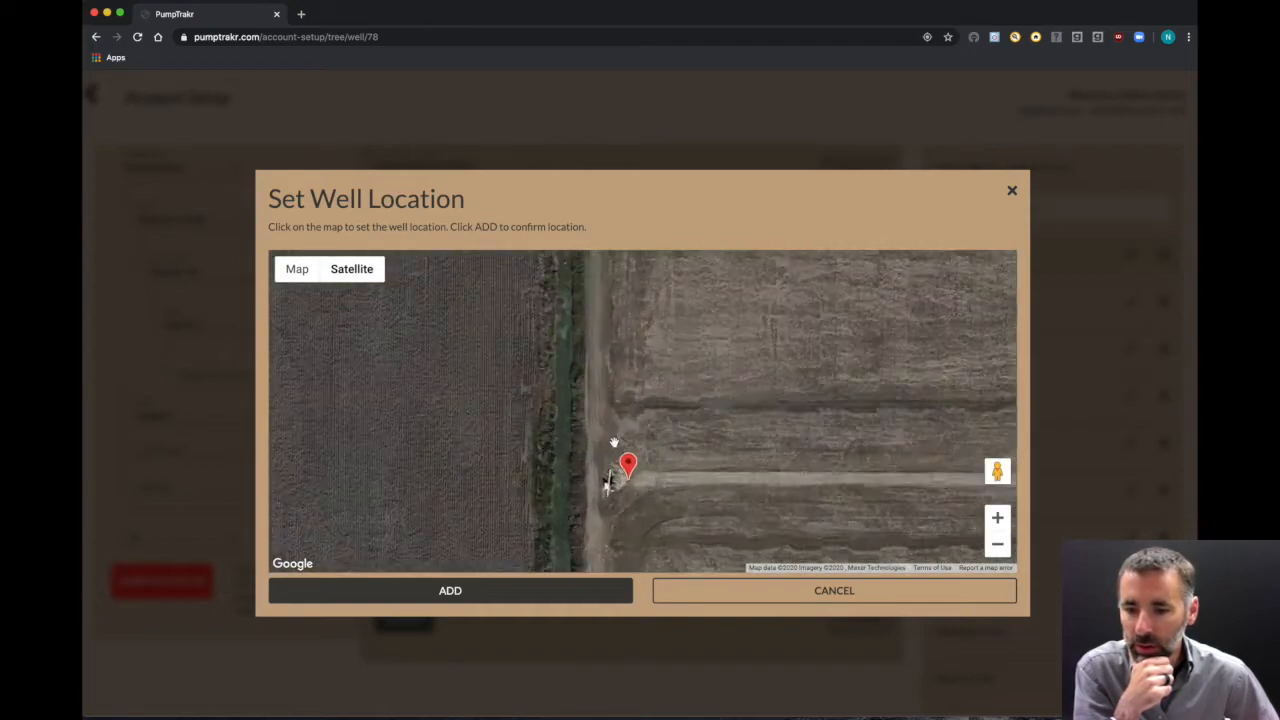
{"action": "mouse_move", "coordinate": [632, 490]}
{"action": "left_mouse_down"}
{"action": "mouse_move", "coordinate": [652, 370]}
{"action": "mouse_move", "coordinate": [632, 390]}
{"action": "left_mouse_up"}
{"action": "left_click", "coordinate": [513, 587]}
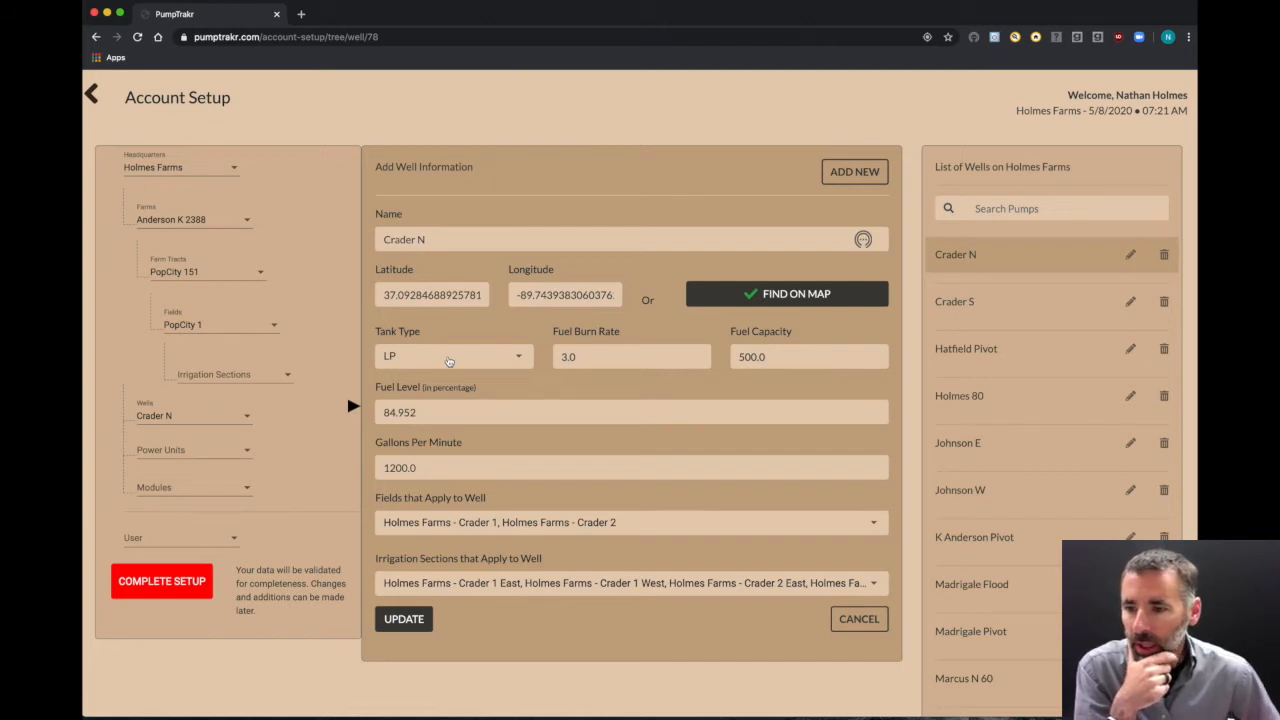
{"action": "left_click", "coordinate": [449, 361]}
{"action": "left_click", "coordinate": [557, 384]}
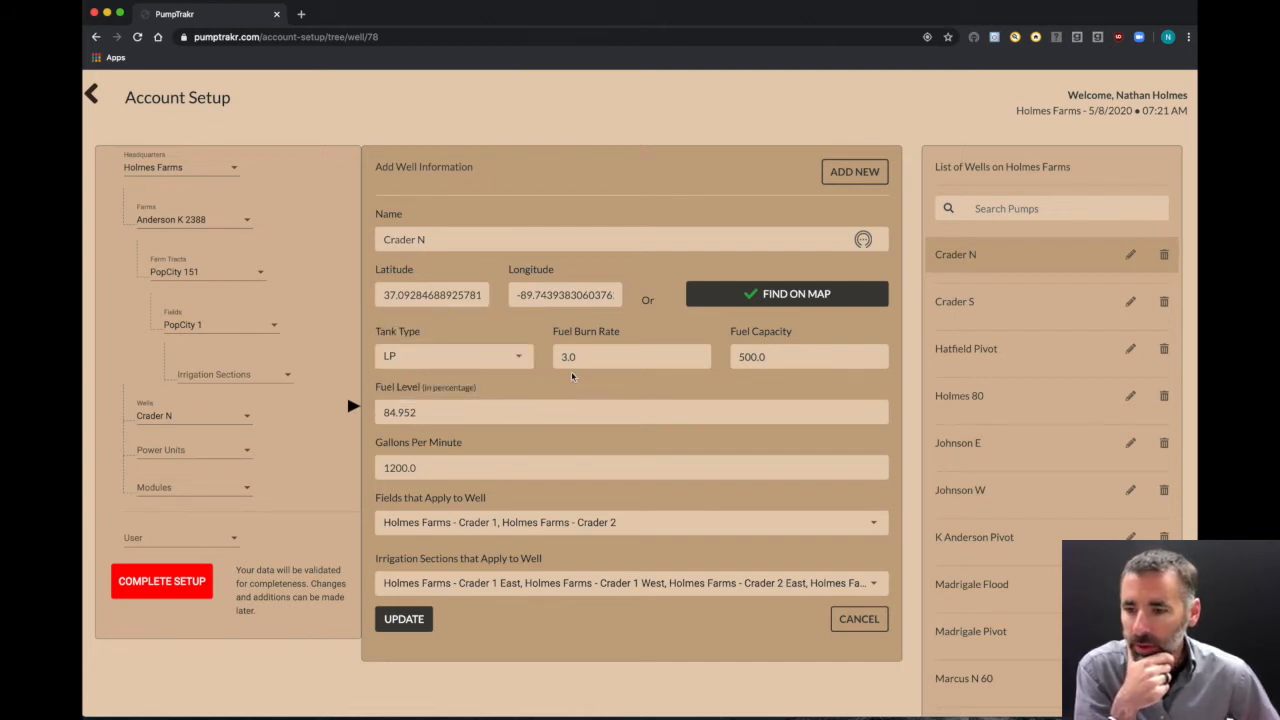
{"action": "left_click", "coordinate": [614, 354]}
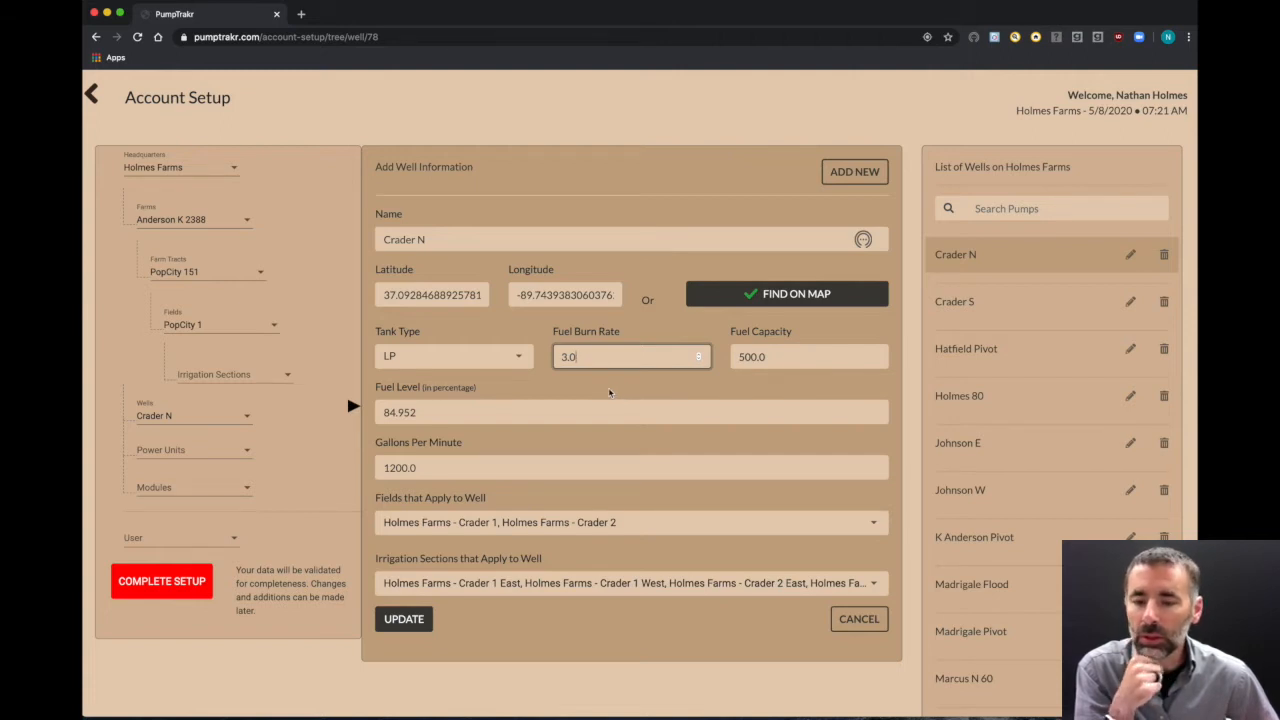
{"action": "left_click", "coordinate": [772, 383]}
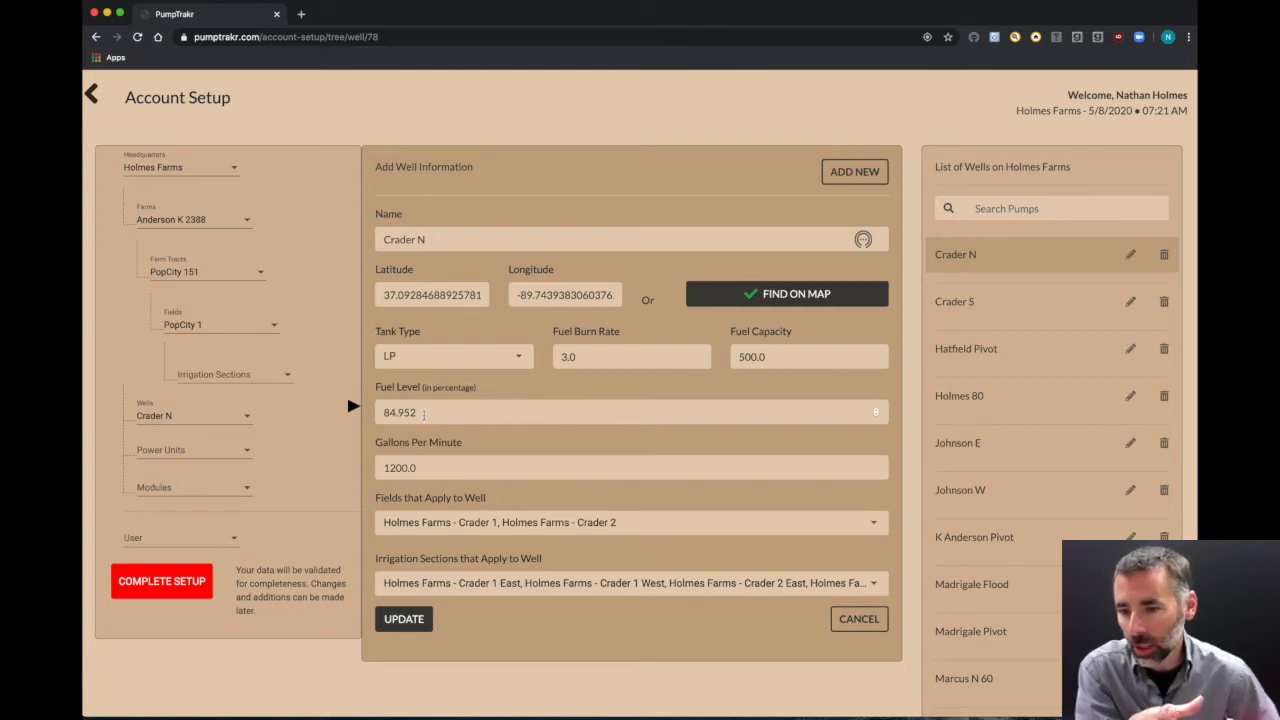
{"action": "left_click", "coordinate": [438, 355]}
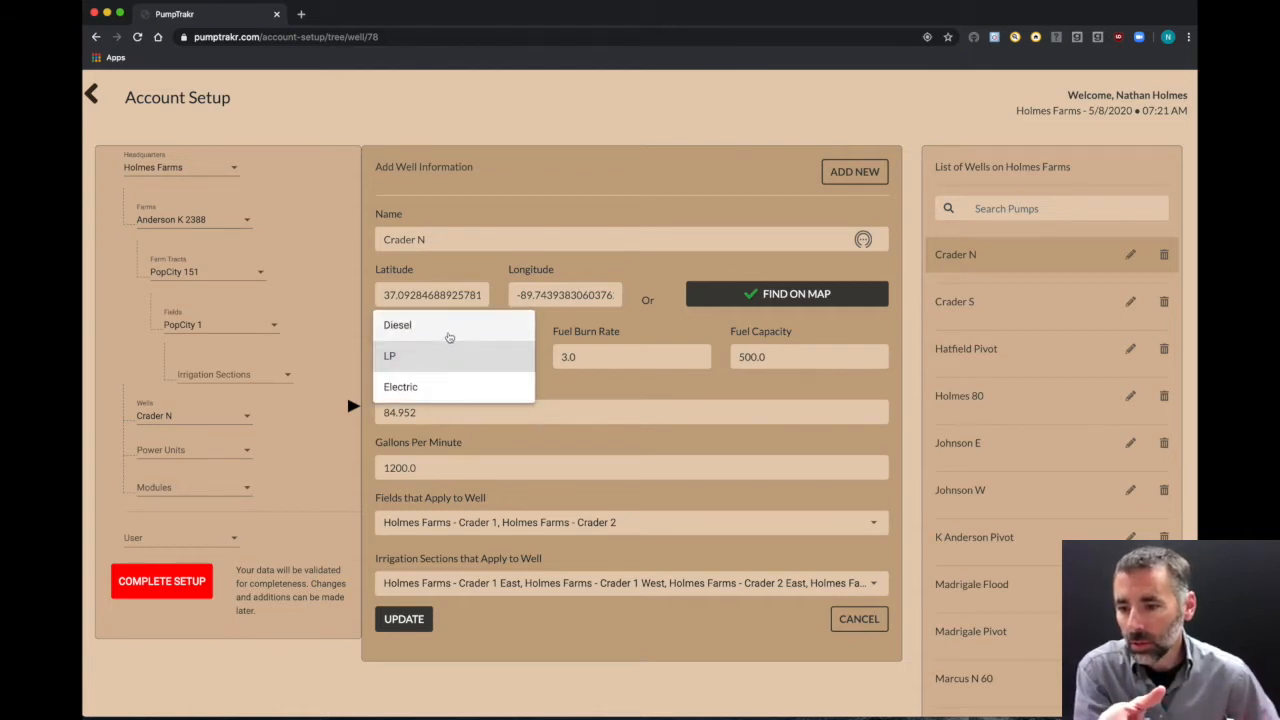
{"action": "left_click", "coordinate": [561, 385]}
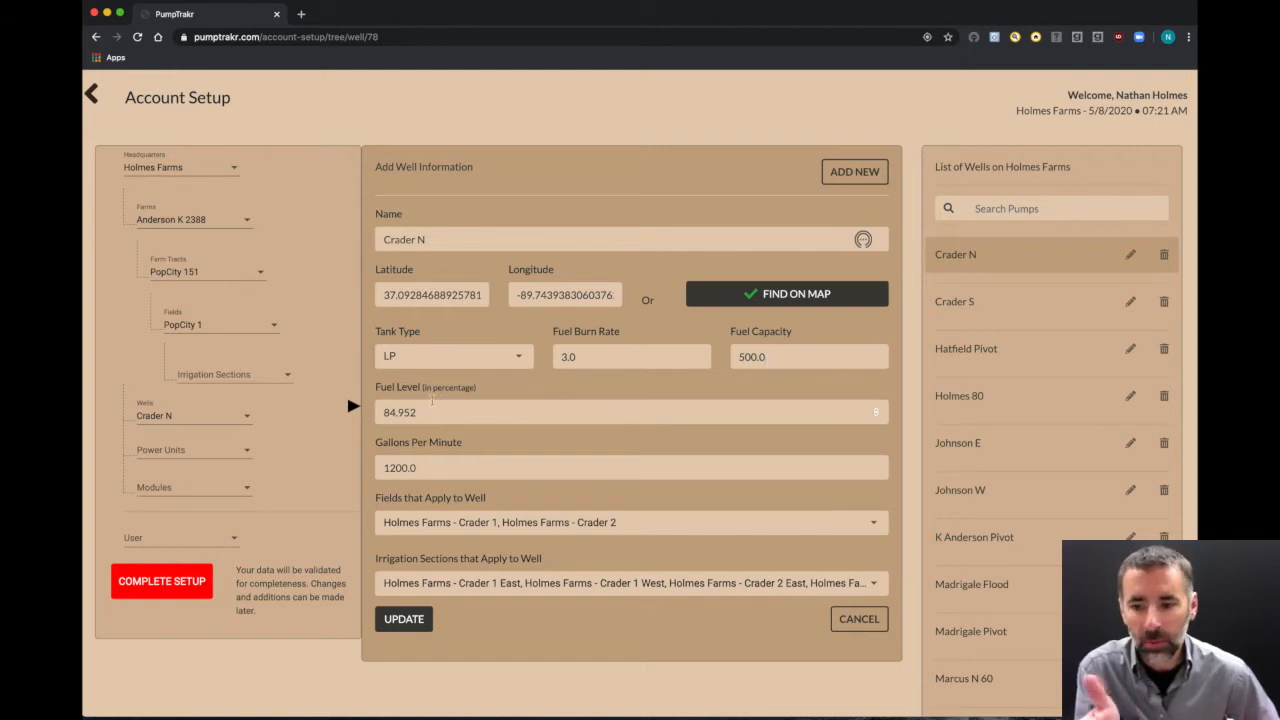
{"action": "left_click_drag", "start_coordinate": [430, 467], "coordinate": [377, 467]}
{"action": "scroll", "coordinate": [460, 458], "scroll_direction": "left", "scroll_amount": 1}
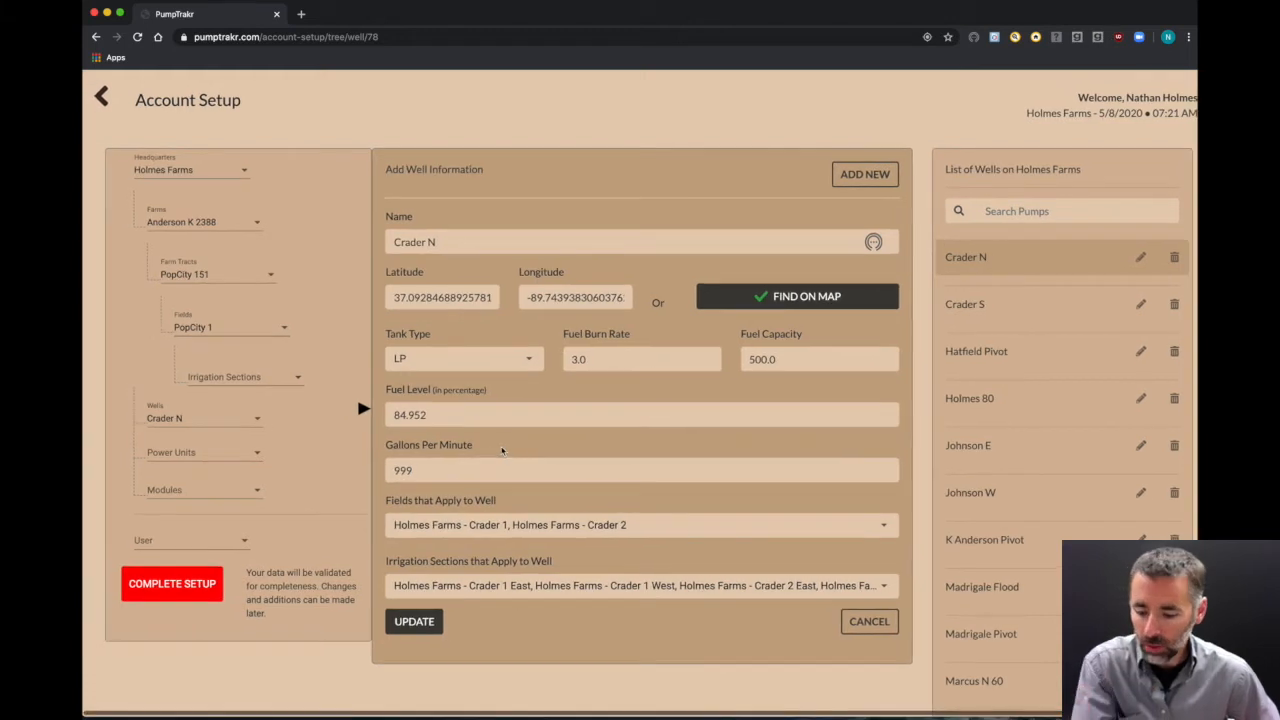
{"action": "left_click", "coordinate": [415, 470]}
{"action": "left_click_drag", "start_coordinate": [415, 470], "coordinate": [369, 477]}
{"action": "type", "text": "1200"}
{"action": "left_click", "coordinate": [528, 452]}
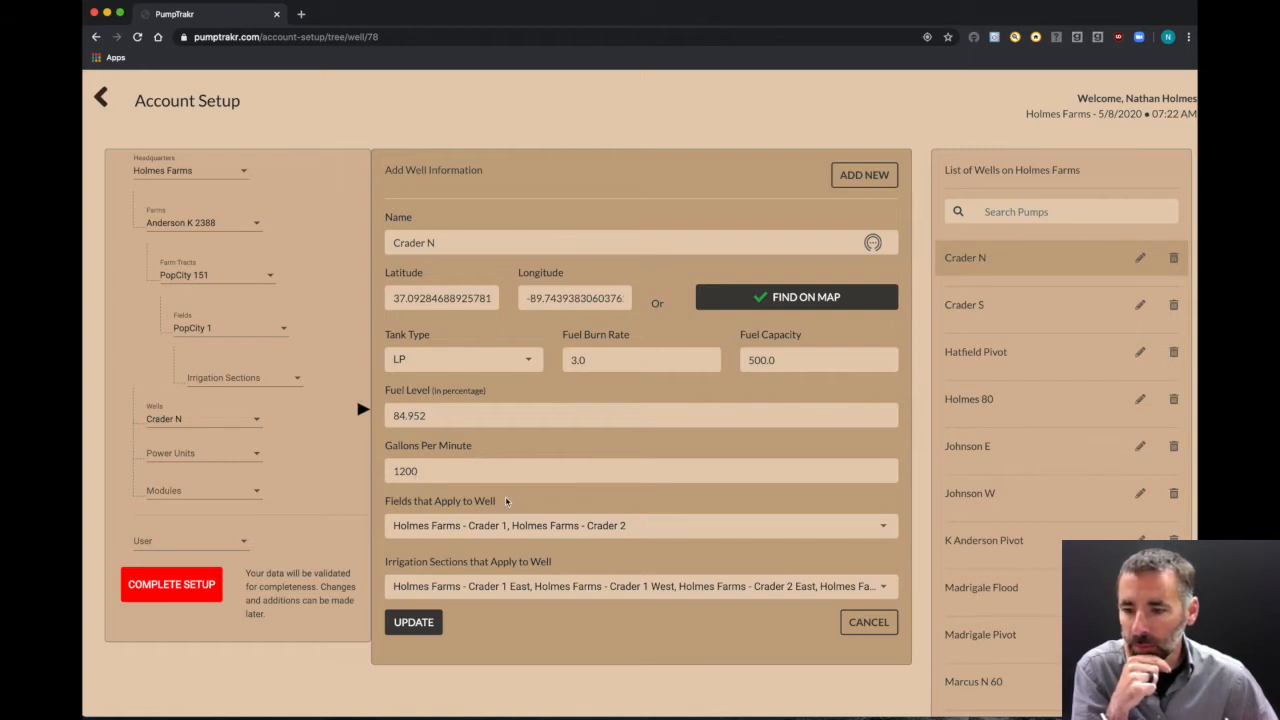
Step: Review the well's field and section lists, then add Crader 3 to its fields
{"action": "left_click_drag", "start_coordinate": [472, 562], "coordinate": [518, 532]}
{"action": "left_click", "coordinate": [705, 529]}
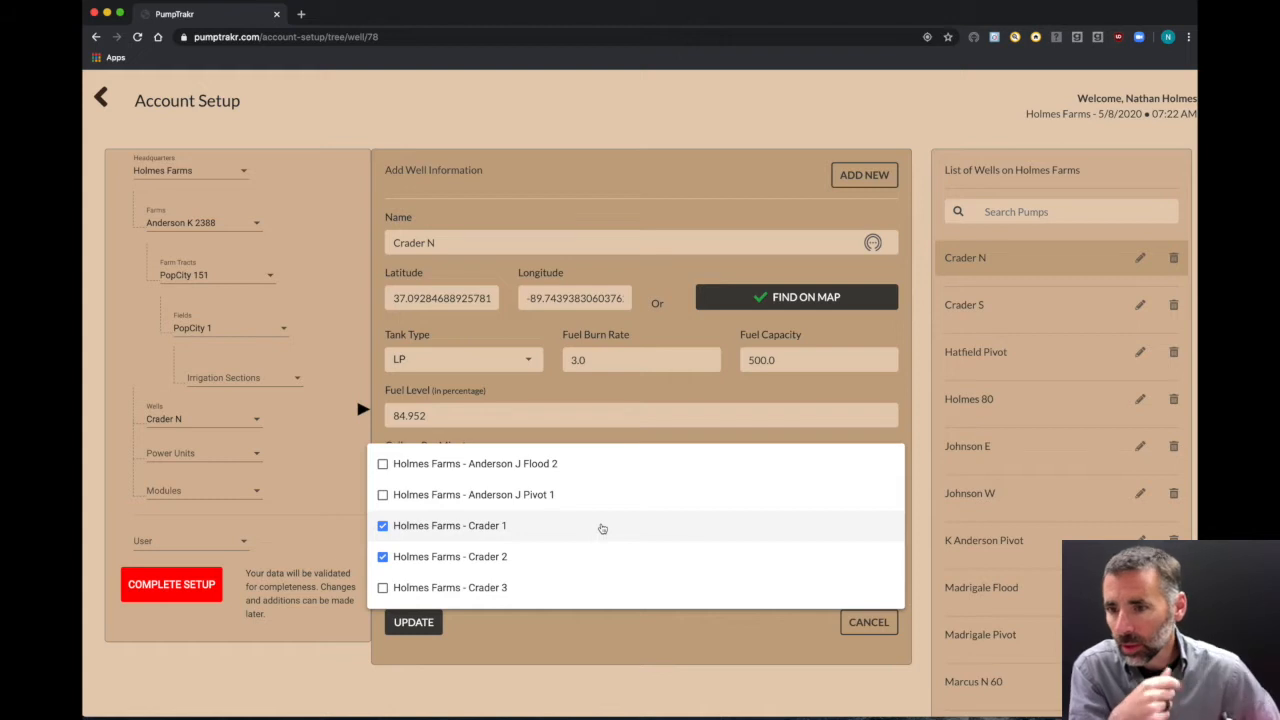
{"action": "left_click", "coordinate": [540, 645]}
{"action": "left_click", "coordinate": [509, 599]}
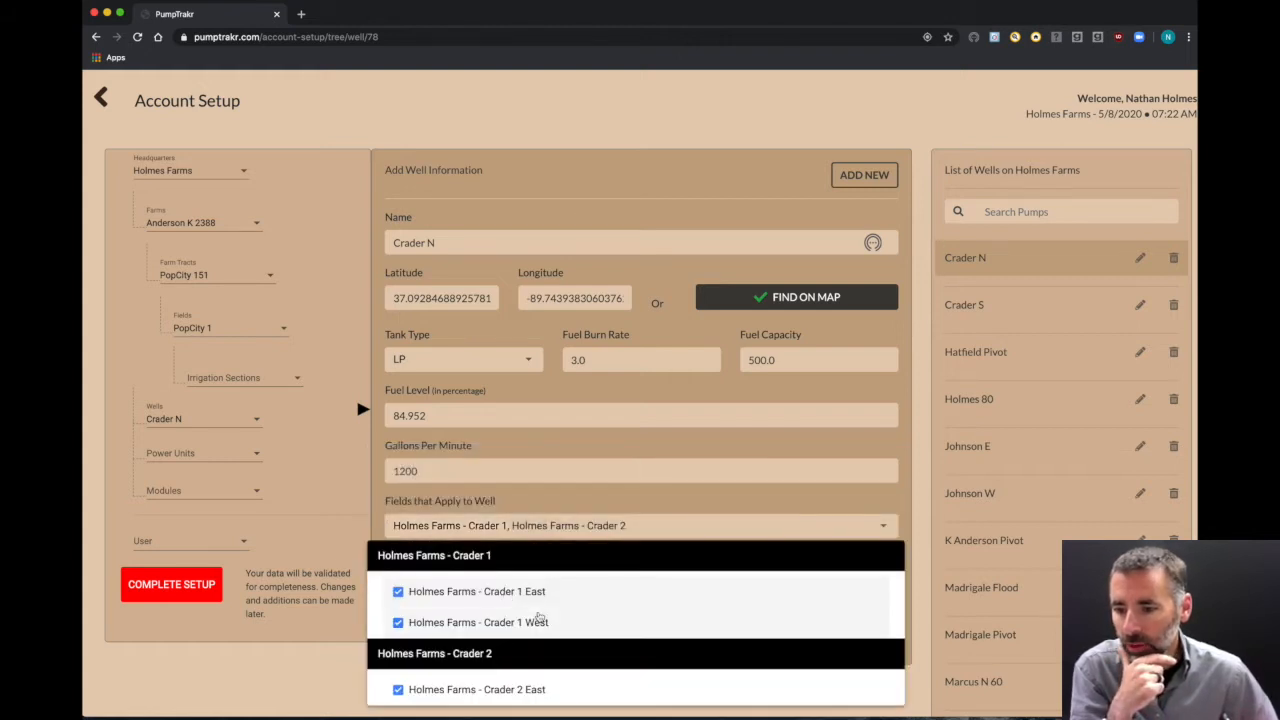
{"action": "scroll", "coordinate": [540, 617], "scroll_direction": "down", "scroll_amount": 1}
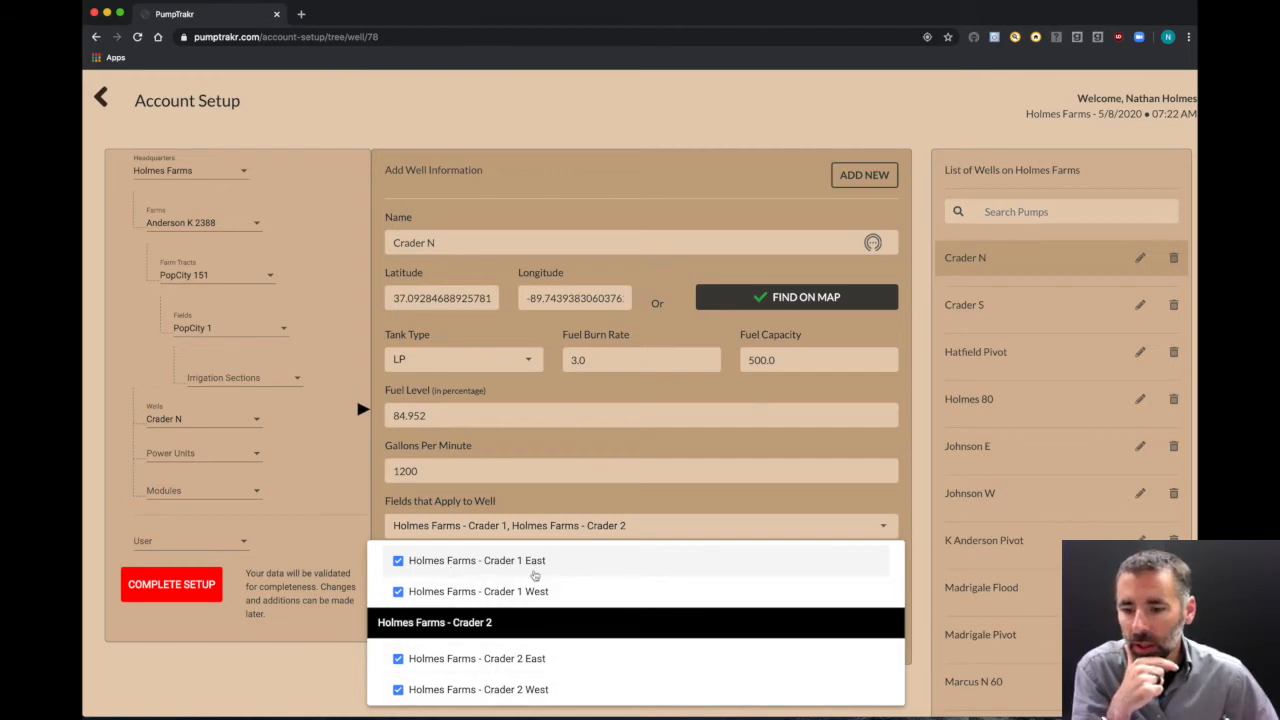
{"action": "scroll", "coordinate": [577, 575], "scroll_direction": "up", "scroll_amount": 1}
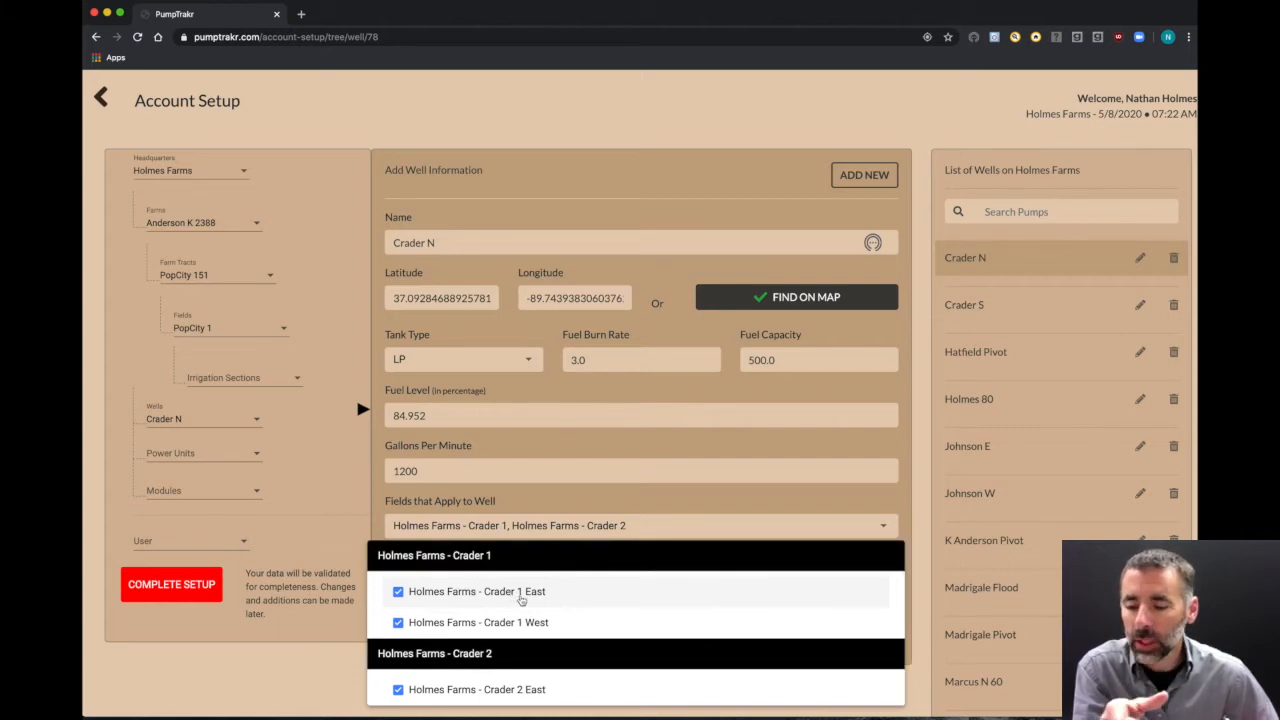
{"action": "scroll", "coordinate": [528, 614], "scroll_direction": "down", "scroll_amount": 1}
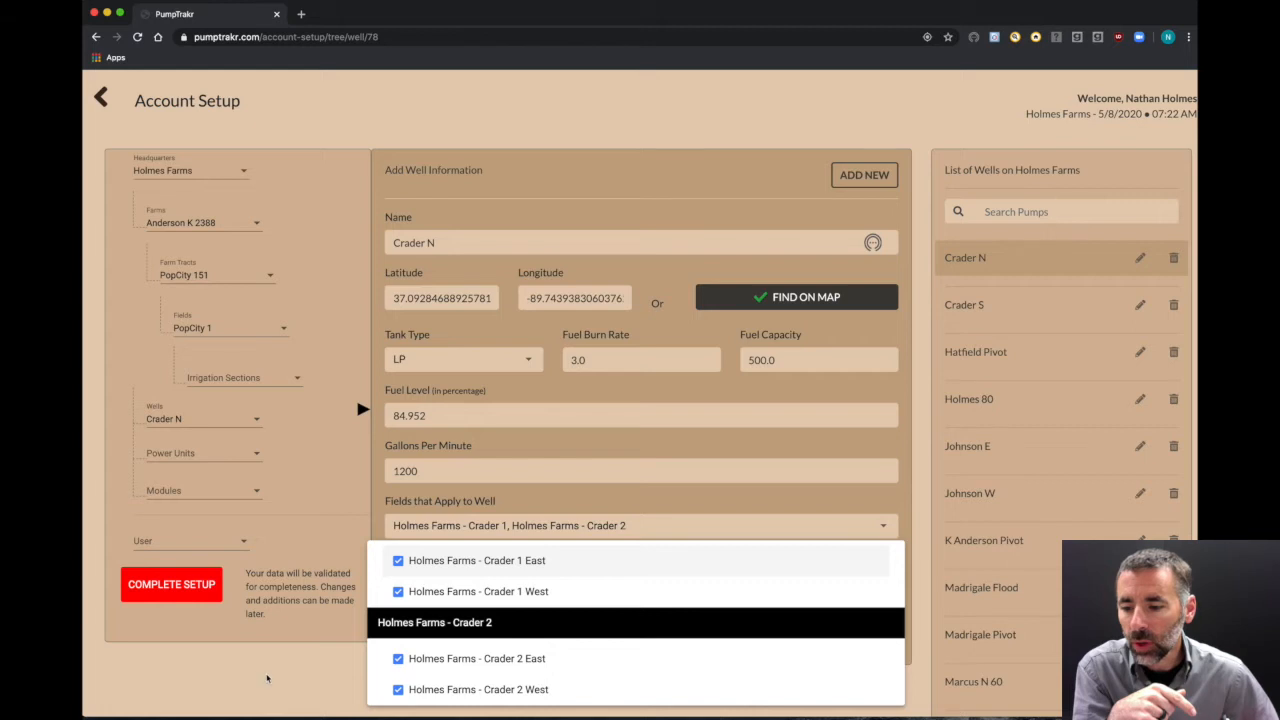
{"action": "left_click", "coordinate": [266, 678]}
{"action": "left_click", "coordinate": [622, 528]}
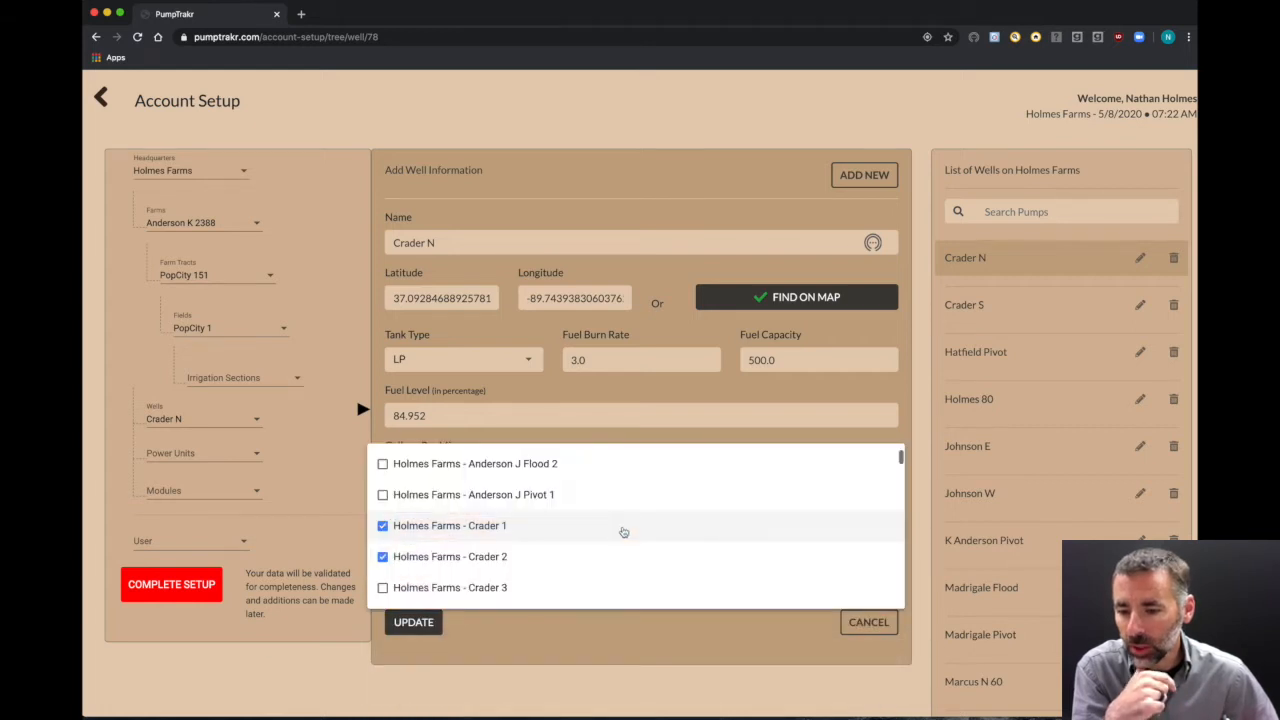
{"action": "left_click", "coordinate": [490, 587]}
{"action": "left_click", "coordinate": [504, 657]}
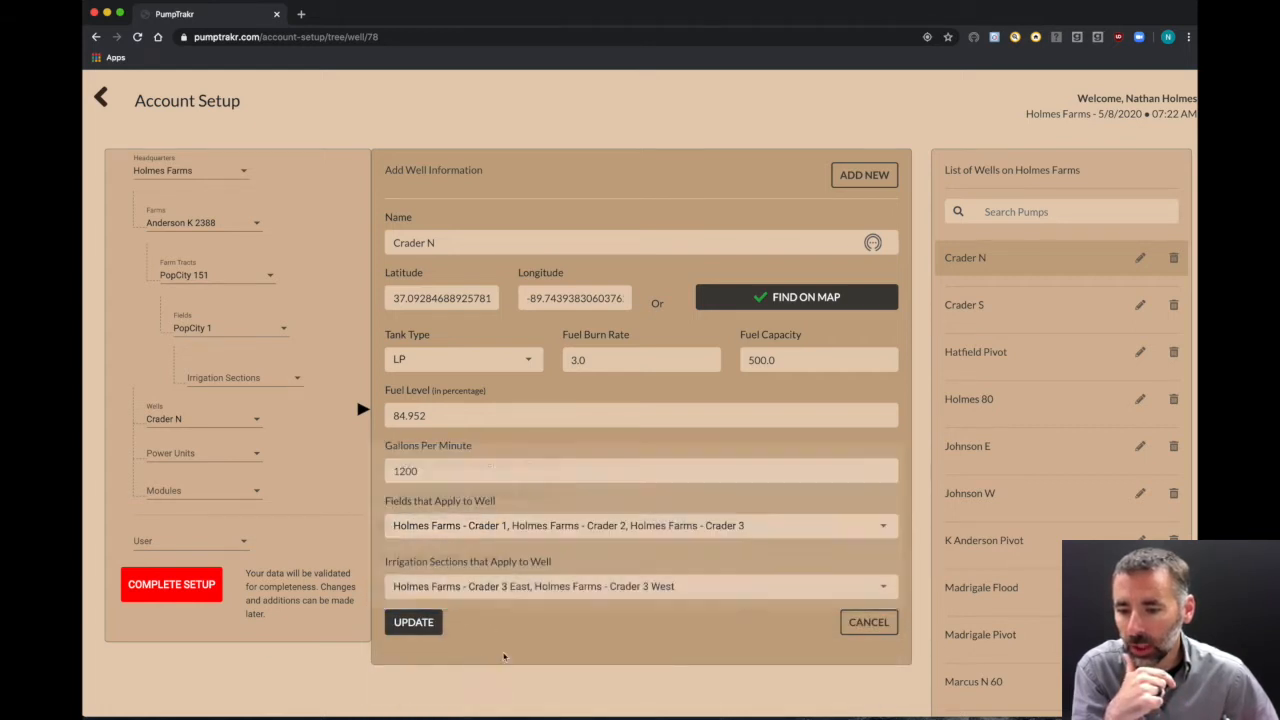
Step: Tick Crader 1 East/West and Crader 2 East/West sections, leaving Crader 3 West unticked
{"action": "left_click", "coordinate": [527, 590]}
{"action": "scroll", "coordinate": [526, 612], "scroll_direction": "up", "scroll_amount": 3}
{"action": "scroll", "coordinate": [524, 612], "scroll_direction": "up", "scroll_amount": 2}
{"action": "left_click", "coordinate": [399, 523]}
{"action": "left_click", "coordinate": [398, 552]}
{"action": "scroll", "coordinate": [398, 615], "scroll_direction": "down", "scroll_amount": 2}
{"action": "left_click", "coordinate": [399, 530]}
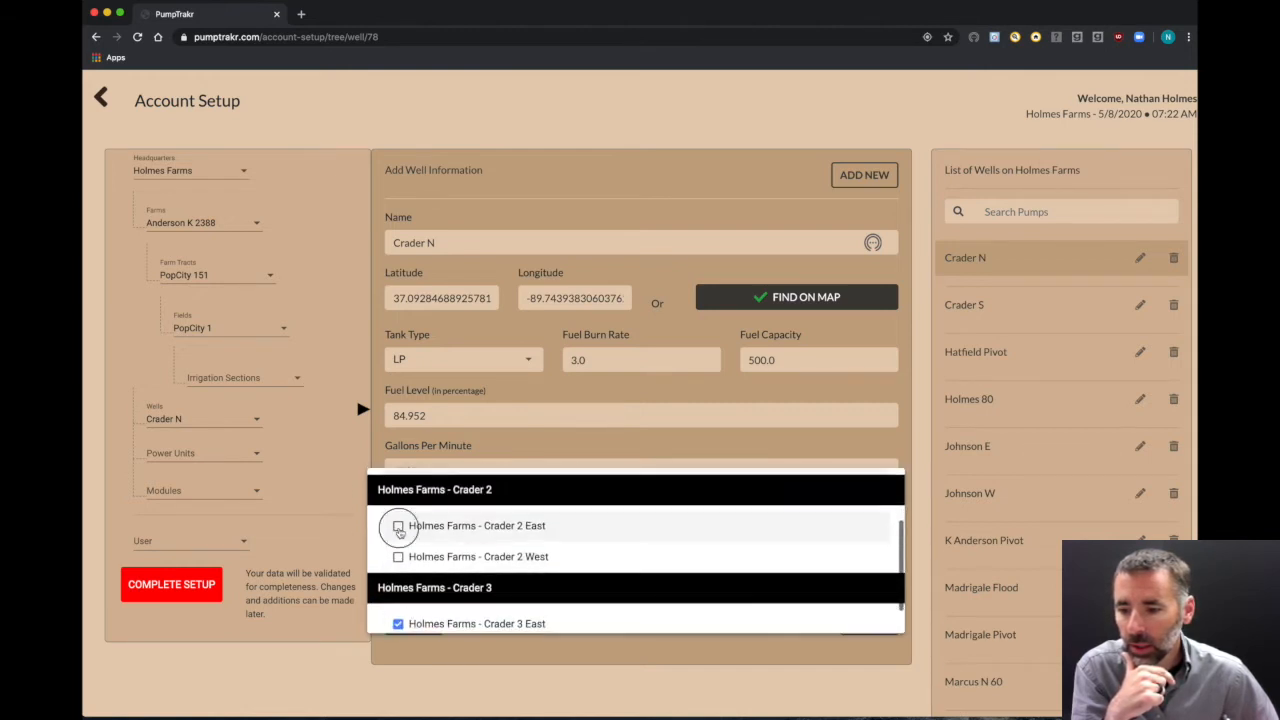
{"action": "left_click", "coordinate": [398, 556]}
{"action": "scroll", "coordinate": [398, 590], "scroll_direction": "down", "scroll_amount": 1}
{"action": "left_click", "coordinate": [397, 619]}
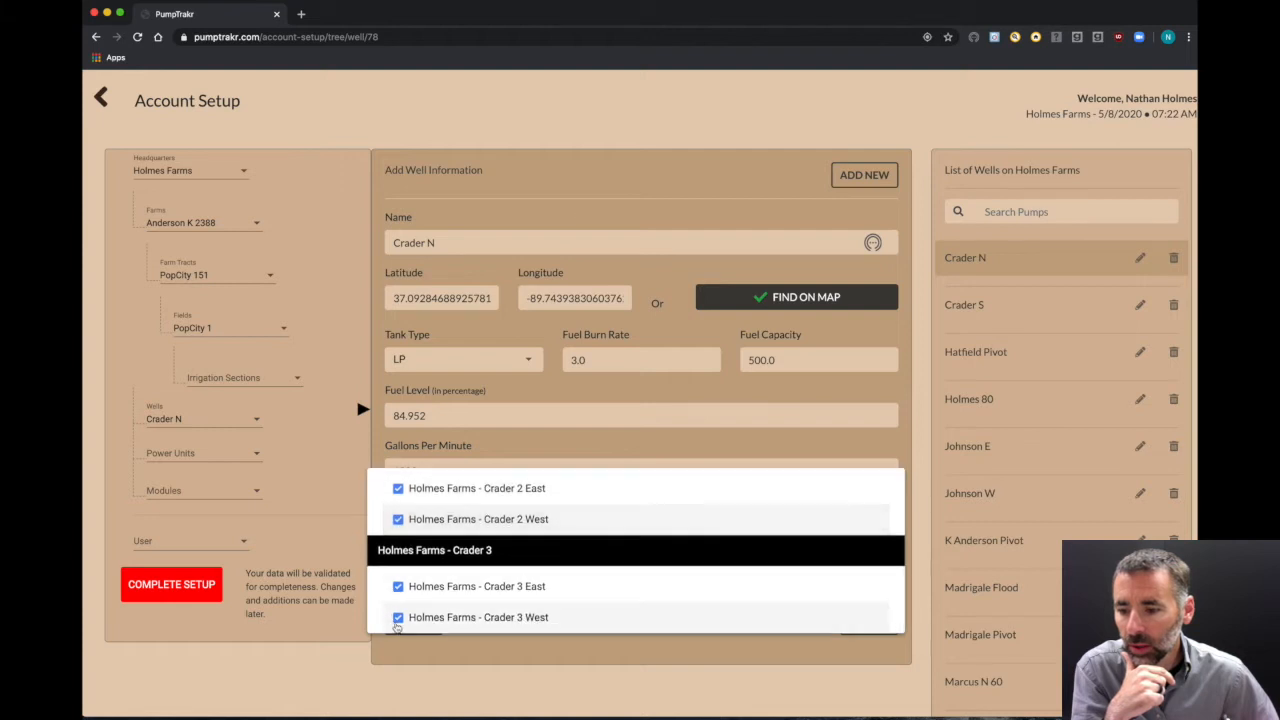
{"action": "left_click", "coordinate": [398, 618]}
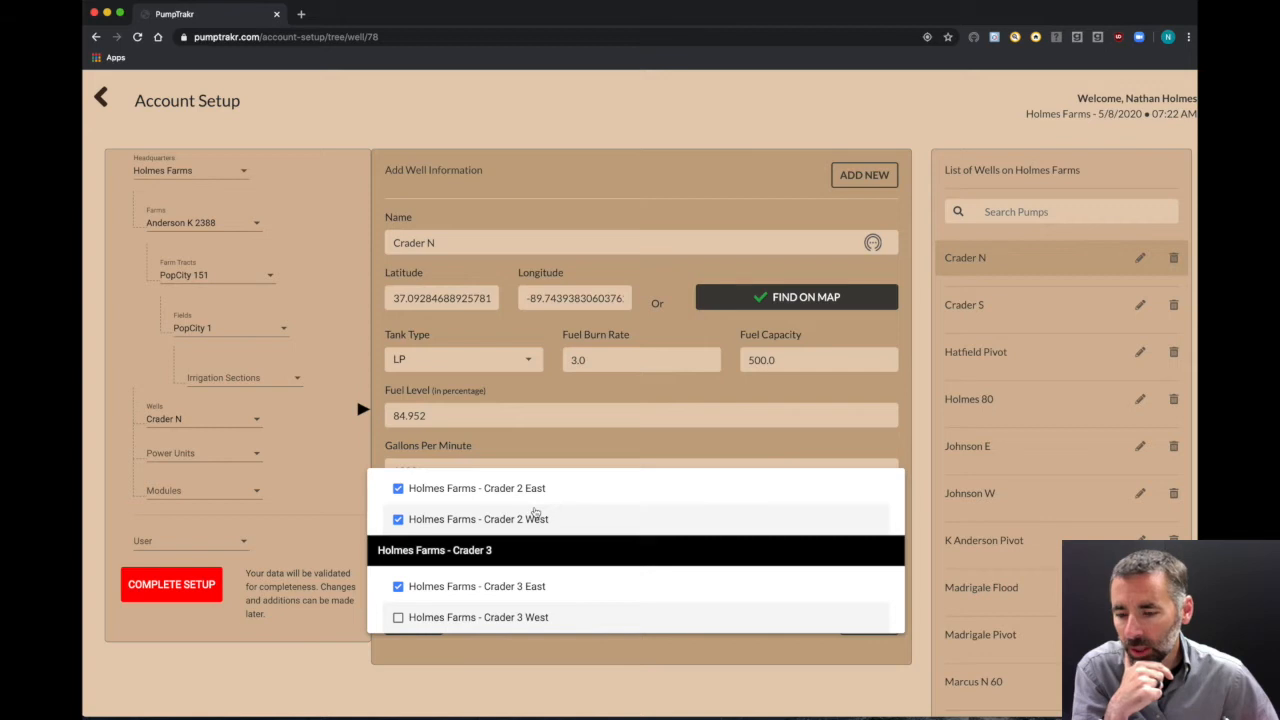
{"action": "left_click", "coordinate": [534, 662]}
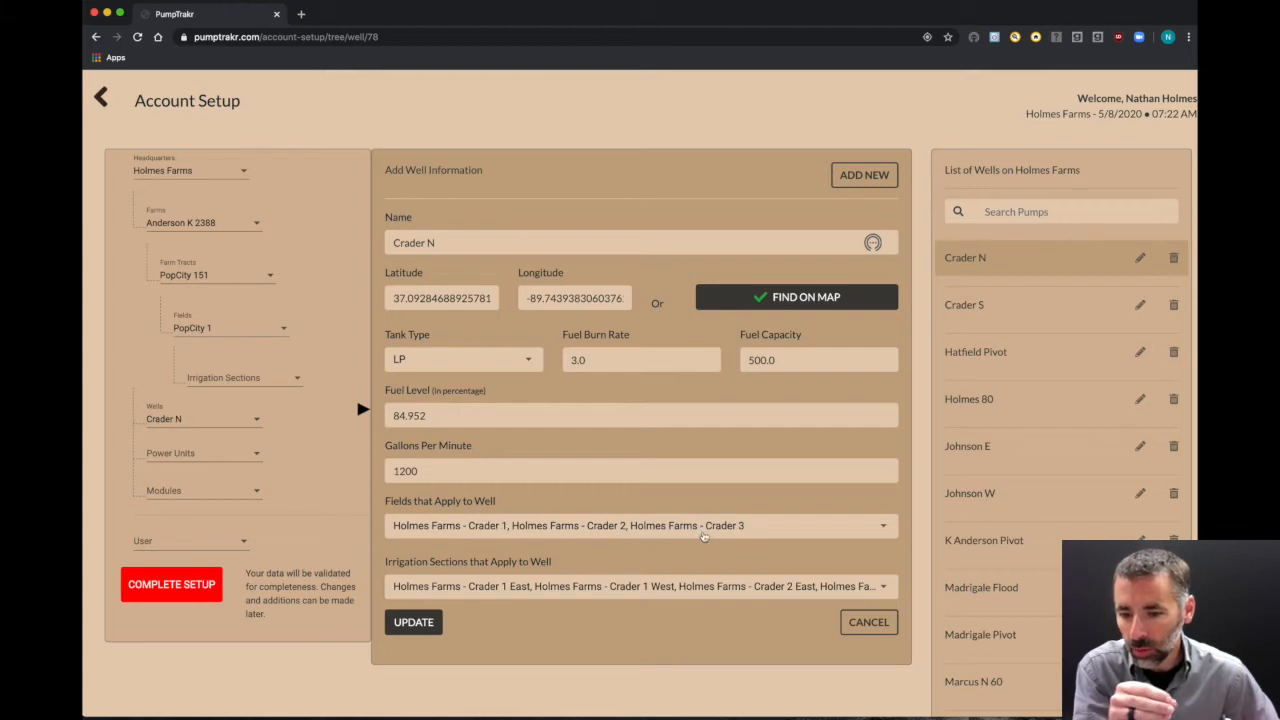
Step: Review the well's irrigation sections and untick Crader 3 East
{"action": "left_click", "coordinate": [830, 592]}
{"action": "scroll", "coordinate": [595, 697], "scroll_direction": "down", "scroll_amount": 5}
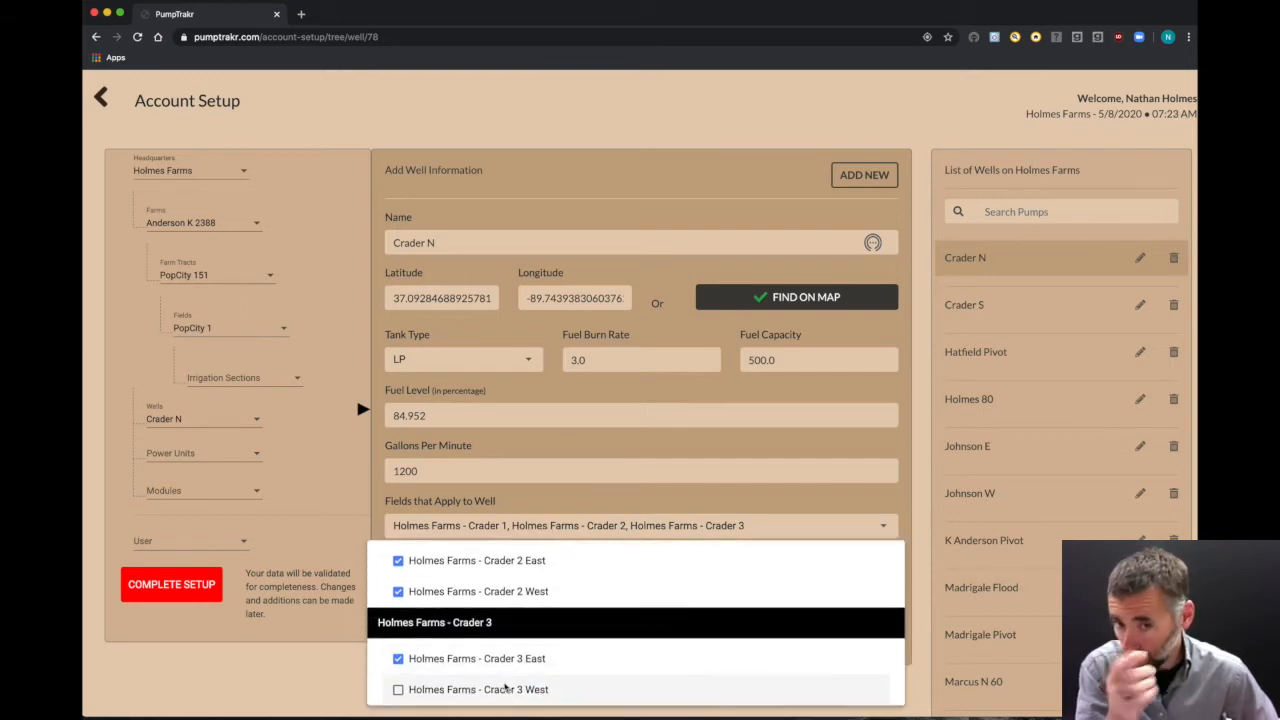
{"action": "left_click", "coordinate": [362, 663]}
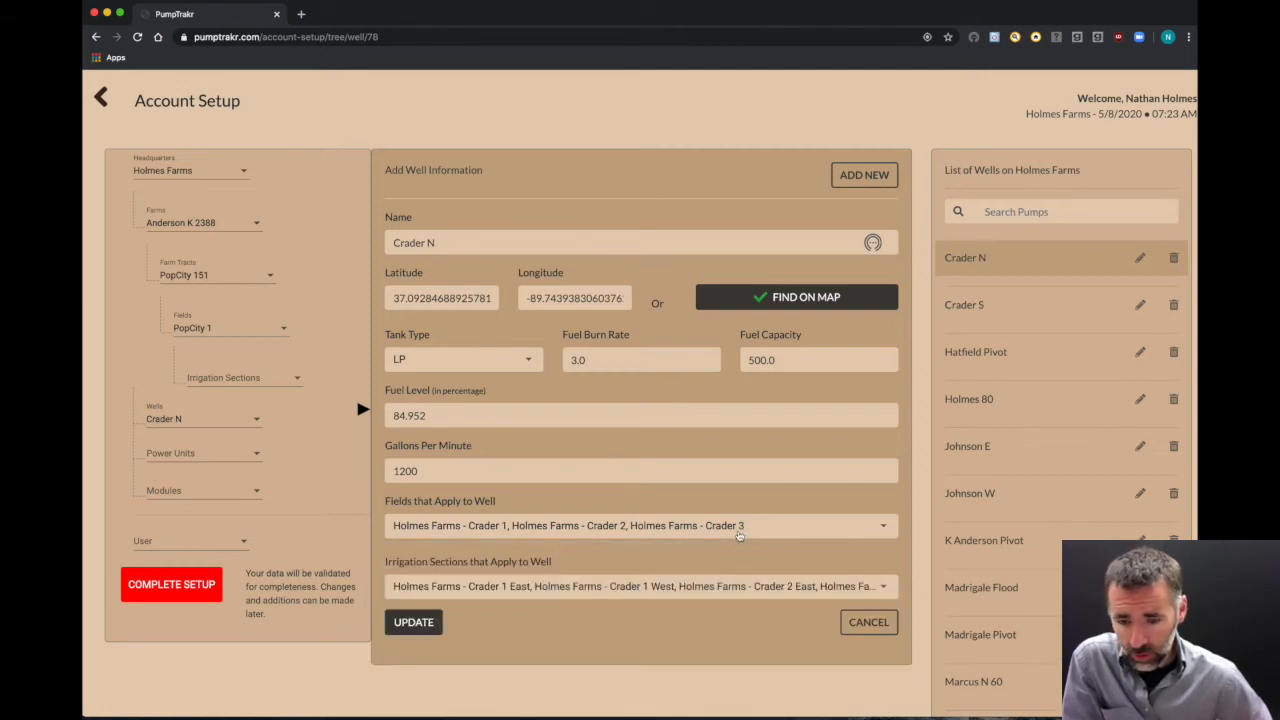
{"action": "left_click", "coordinate": [670, 594]}
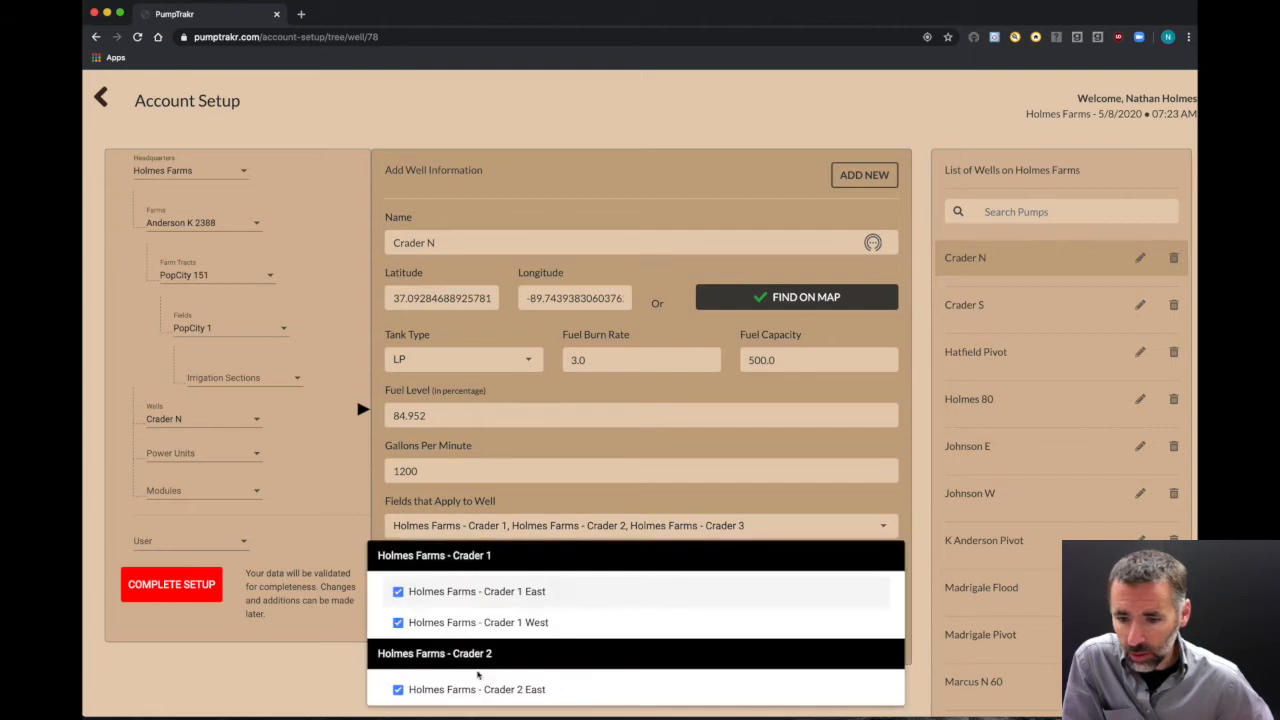
{"action": "scroll", "coordinate": [415, 690], "scroll_direction": "down", "scroll_amount": 3}
{"action": "left_click", "coordinate": [404, 668]}
{"action": "left_click", "coordinate": [327, 681]}
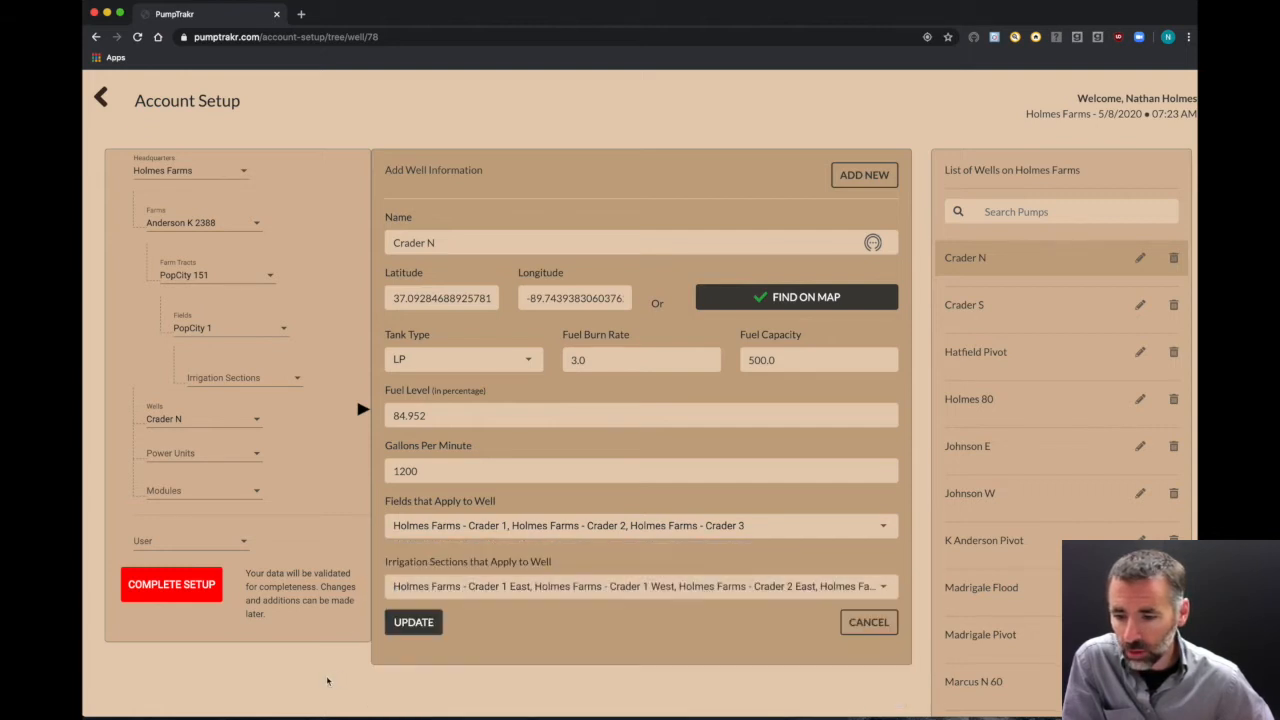
{"action": "left_click", "coordinate": [632, 590]}
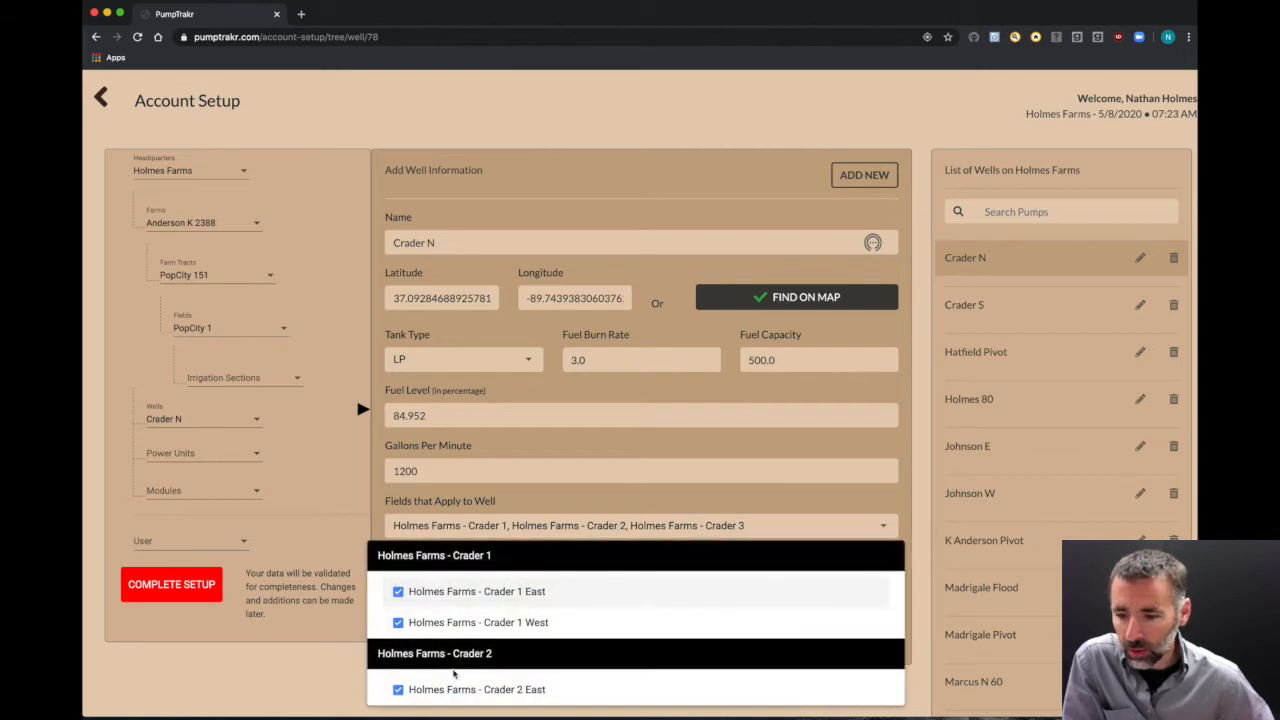
{"action": "scroll", "coordinate": [455, 674], "scroll_direction": "down", "scroll_amount": 2}
{"action": "scroll", "coordinate": [455, 674], "scroll_direction": "down", "scroll_amount": 1}
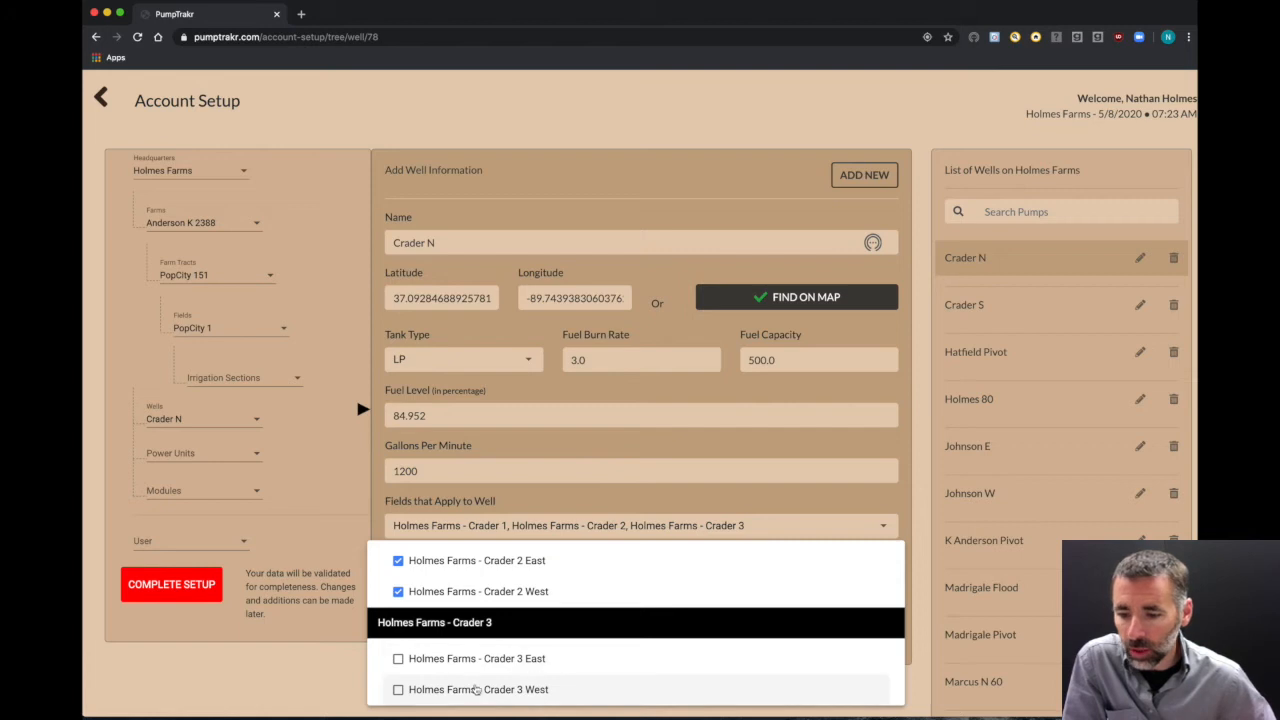
{"action": "left_click", "coordinate": [338, 694]}
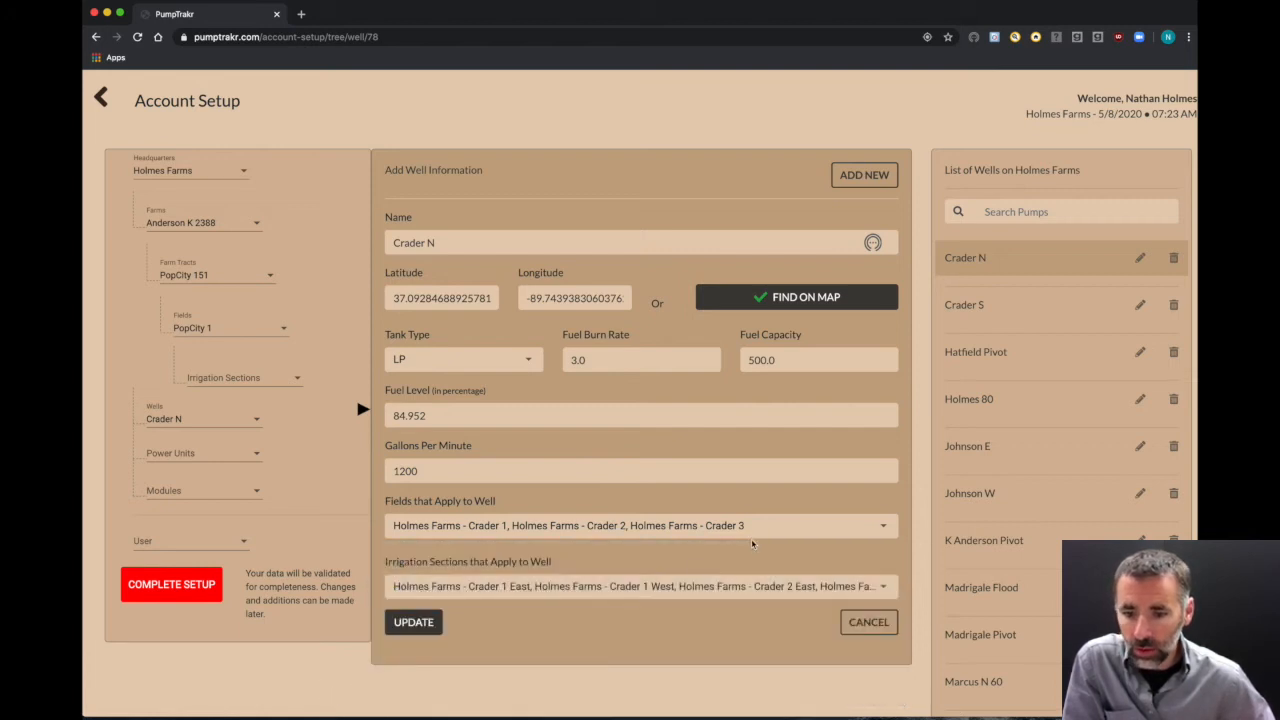
Step: Remove field Crader 3, add the Crader 1 West section, and update well Crader N
{"action": "left_click", "coordinate": [755, 533]}
{"action": "left_click", "coordinate": [520, 588]}
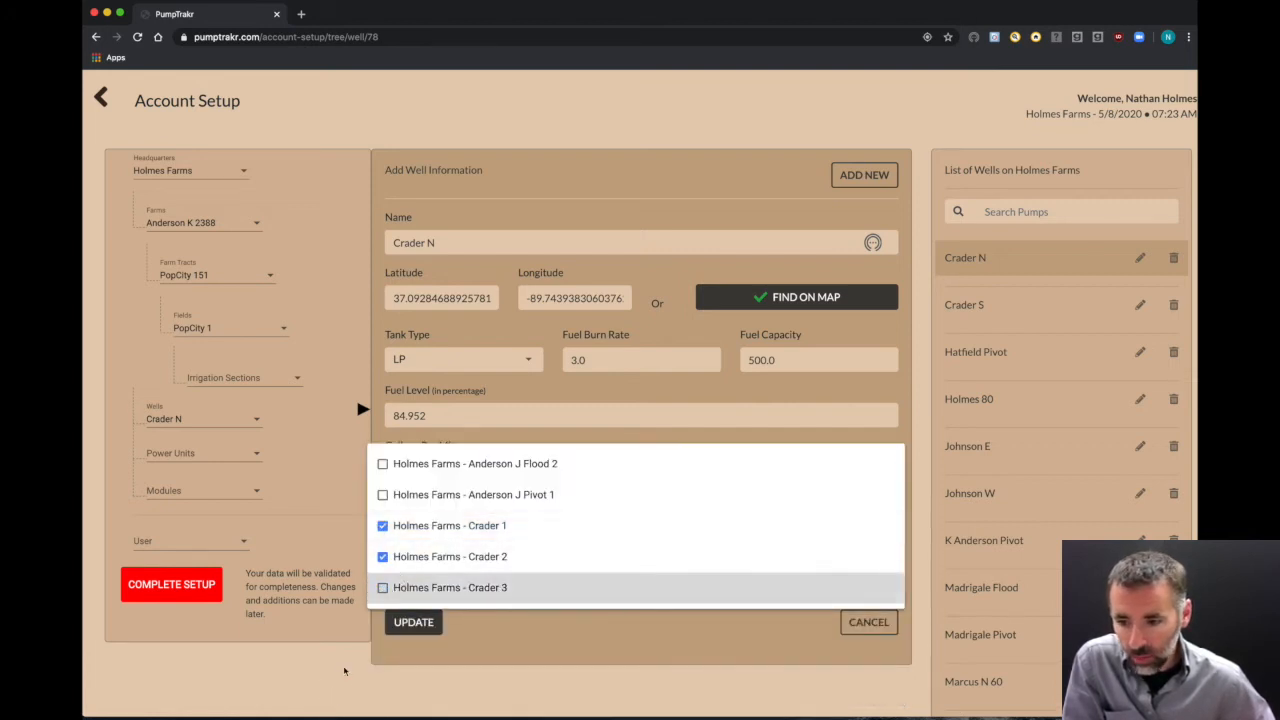
{"action": "left_click", "coordinate": [345, 665]}
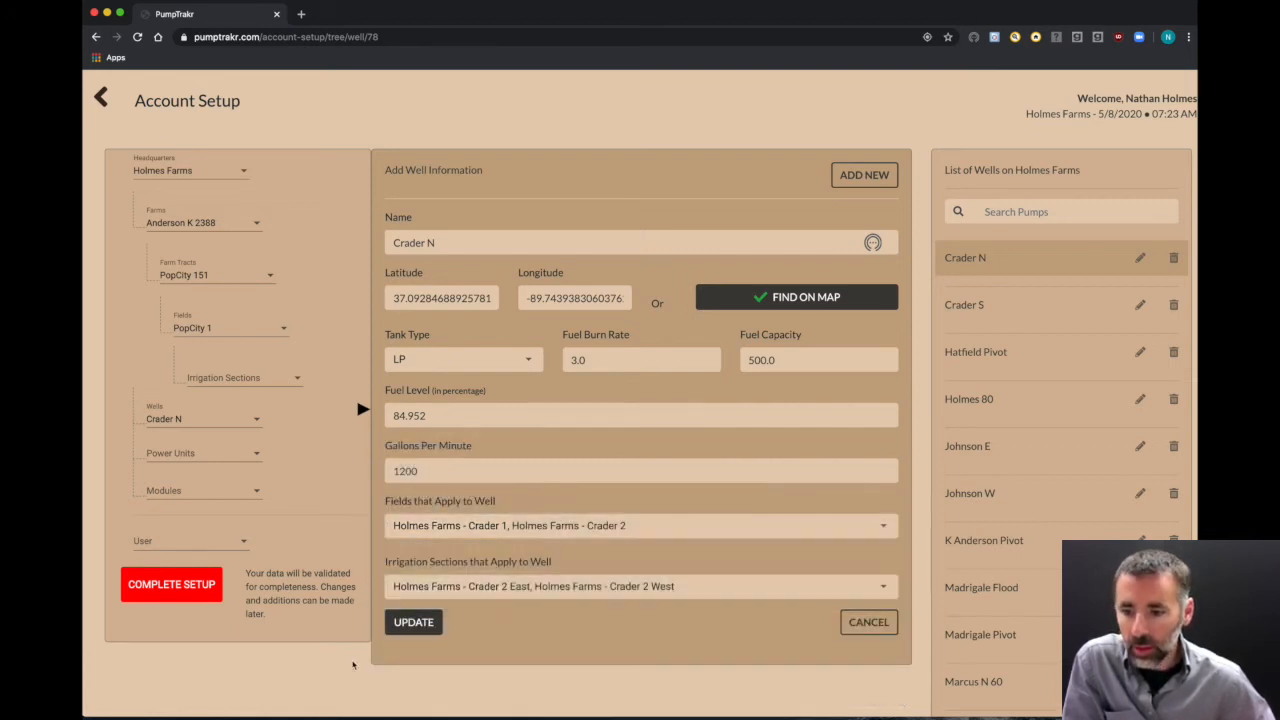
{"action": "left_click", "coordinate": [677, 588]}
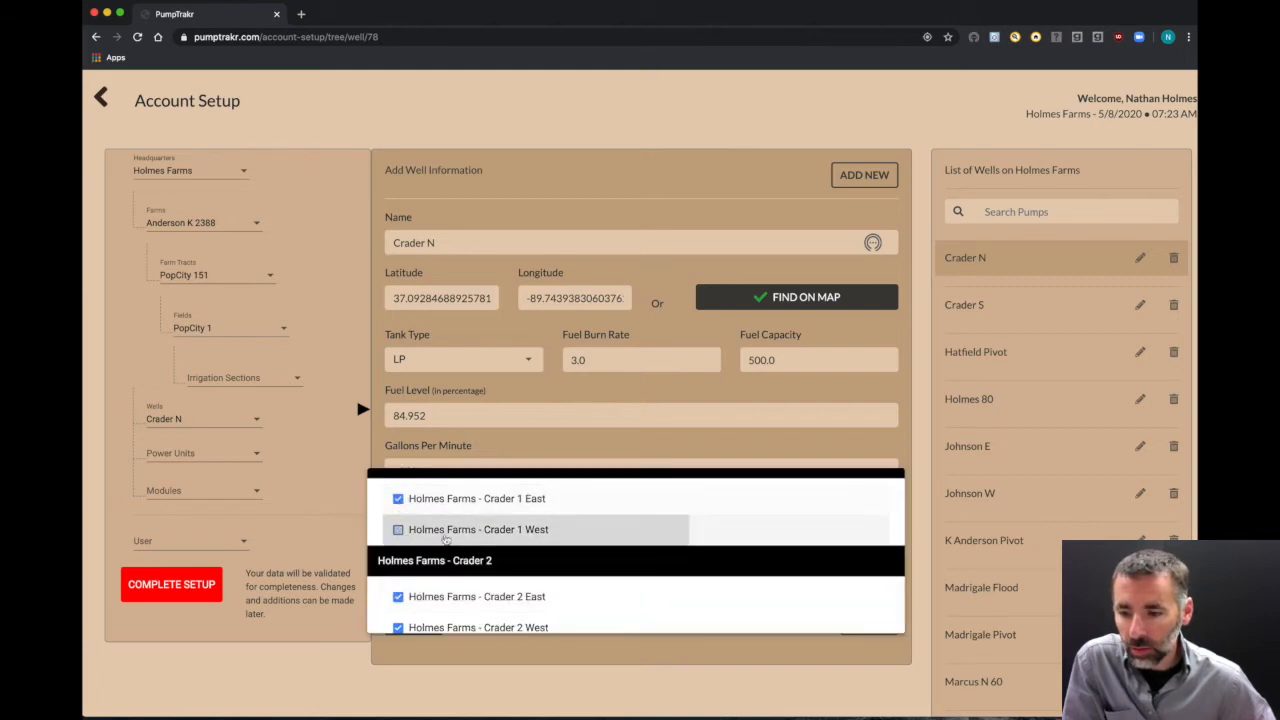
{"action": "left_click", "coordinate": [399, 529]}
{"action": "scroll", "coordinate": [467, 560], "scroll_direction": "down", "scroll_amount": 1}
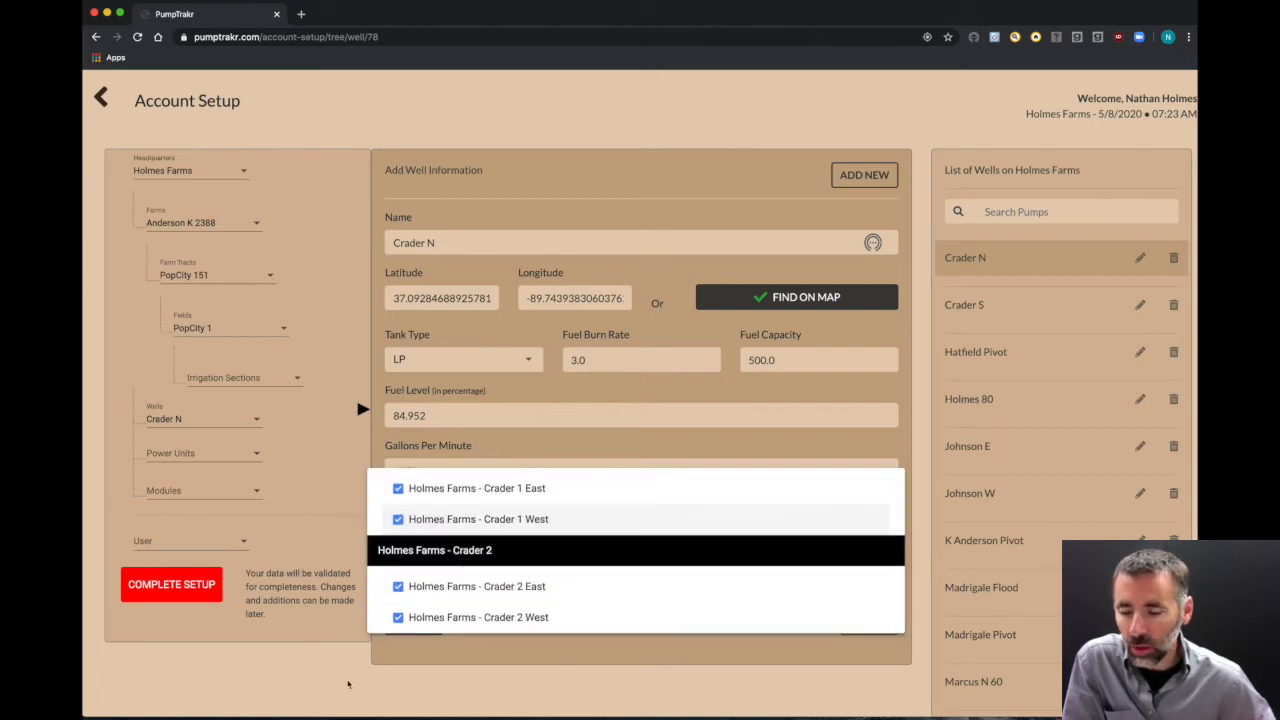
{"action": "left_click", "coordinate": [351, 686]}
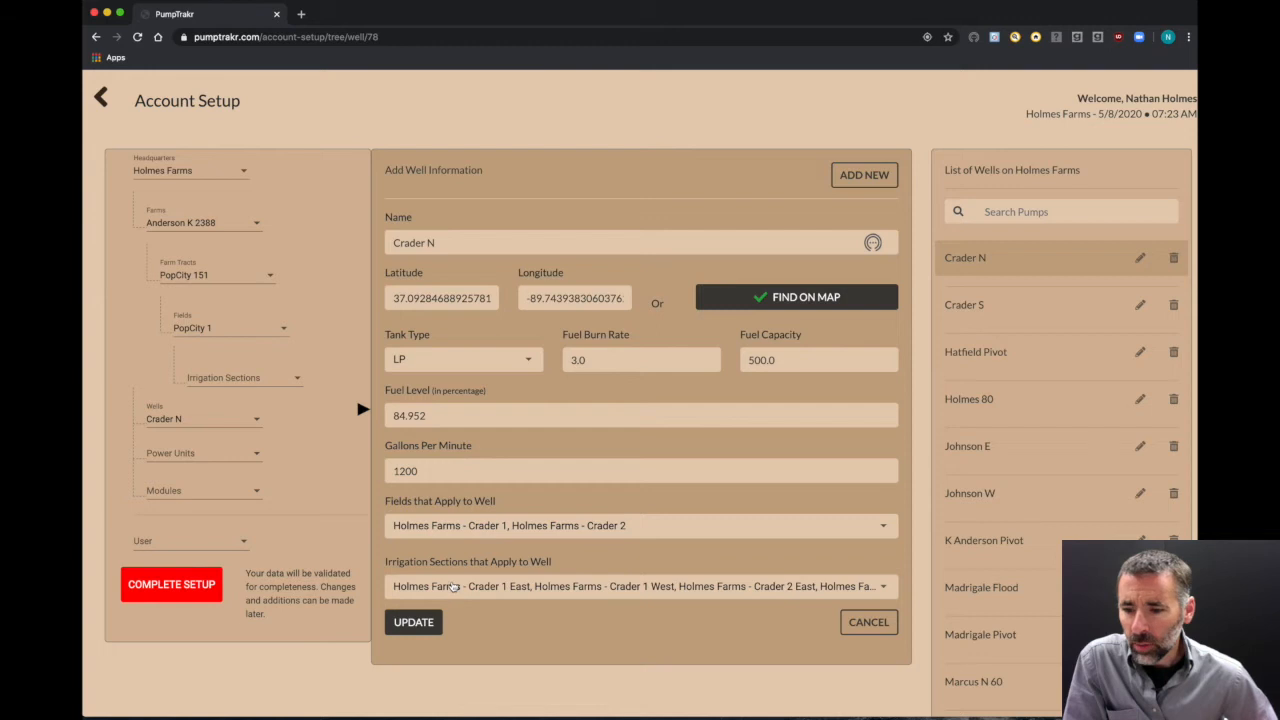
{"action": "scroll", "coordinate": [453, 588], "scroll_direction": "up", "scroll_amount": 1}
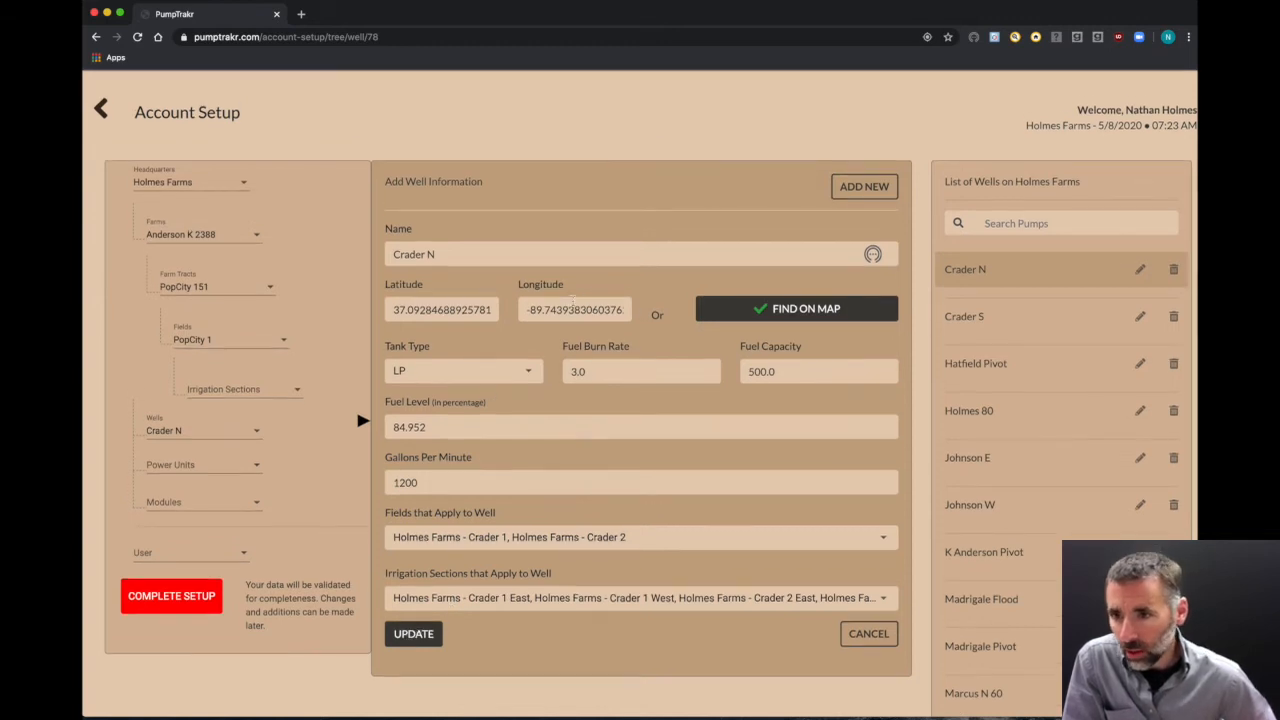
{"action": "left_click", "coordinate": [414, 634]}
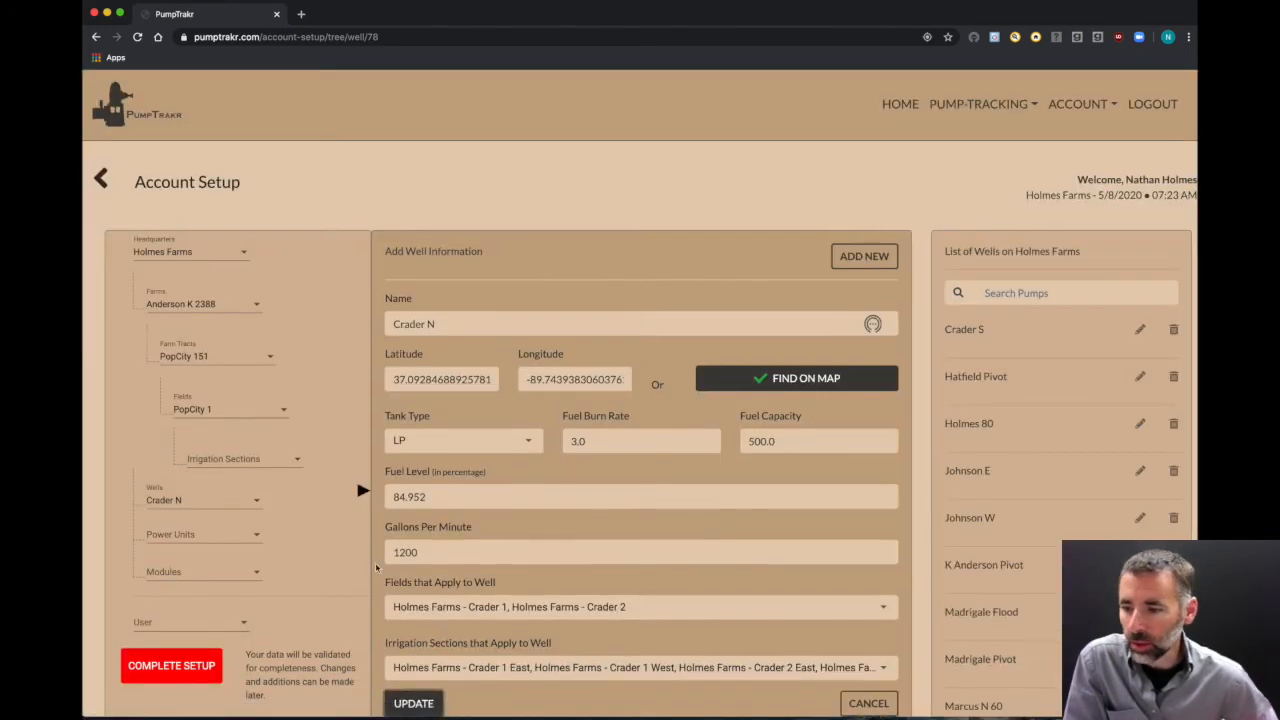
Step: Open the 01 Chrysler power unit and scroll through the Holmes Farms power units list
{"action": "left_click", "coordinate": [230, 542]}
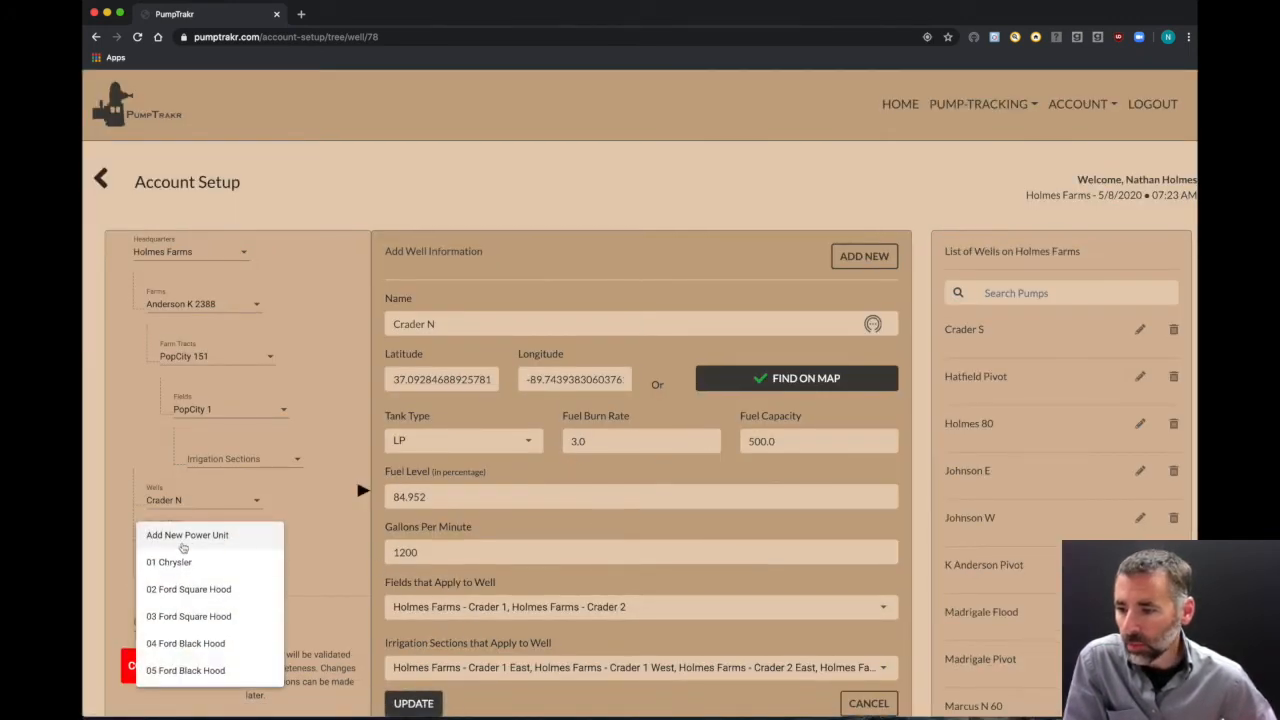
{"action": "left_click", "coordinate": [177, 568]}
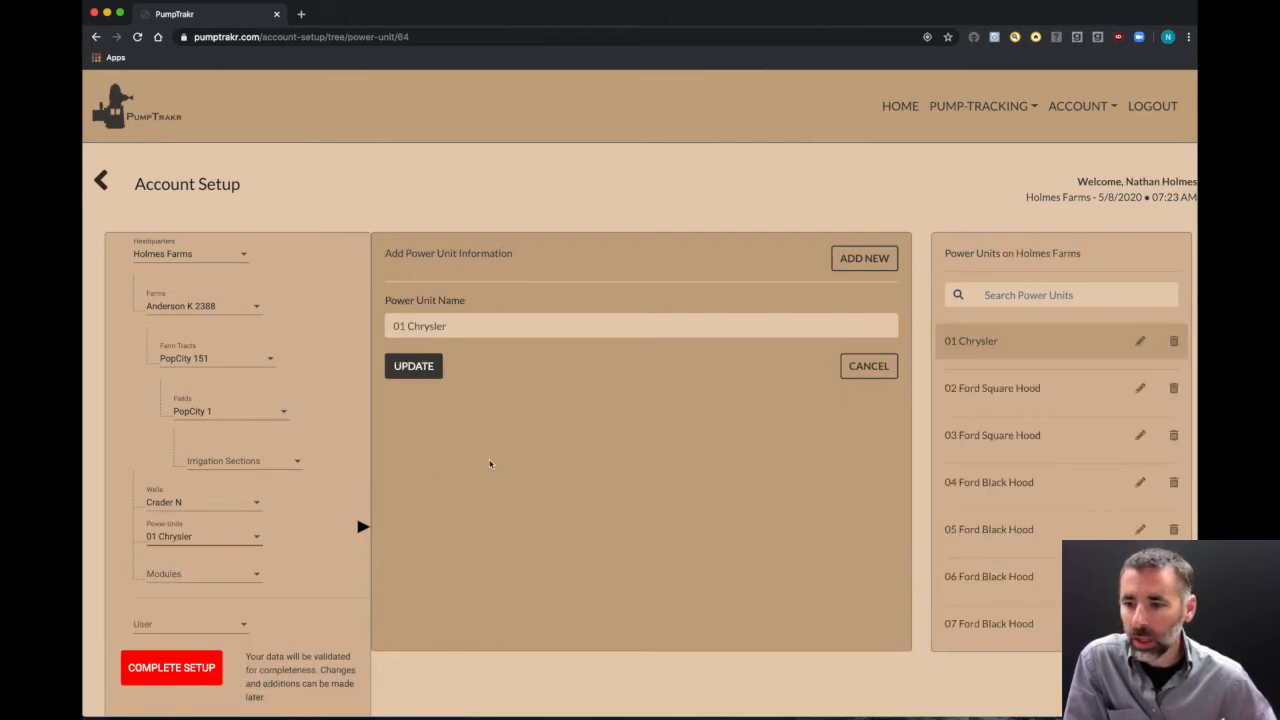
{"action": "scroll", "coordinate": [1004, 482], "scroll_direction": "down", "scroll_amount": 10}
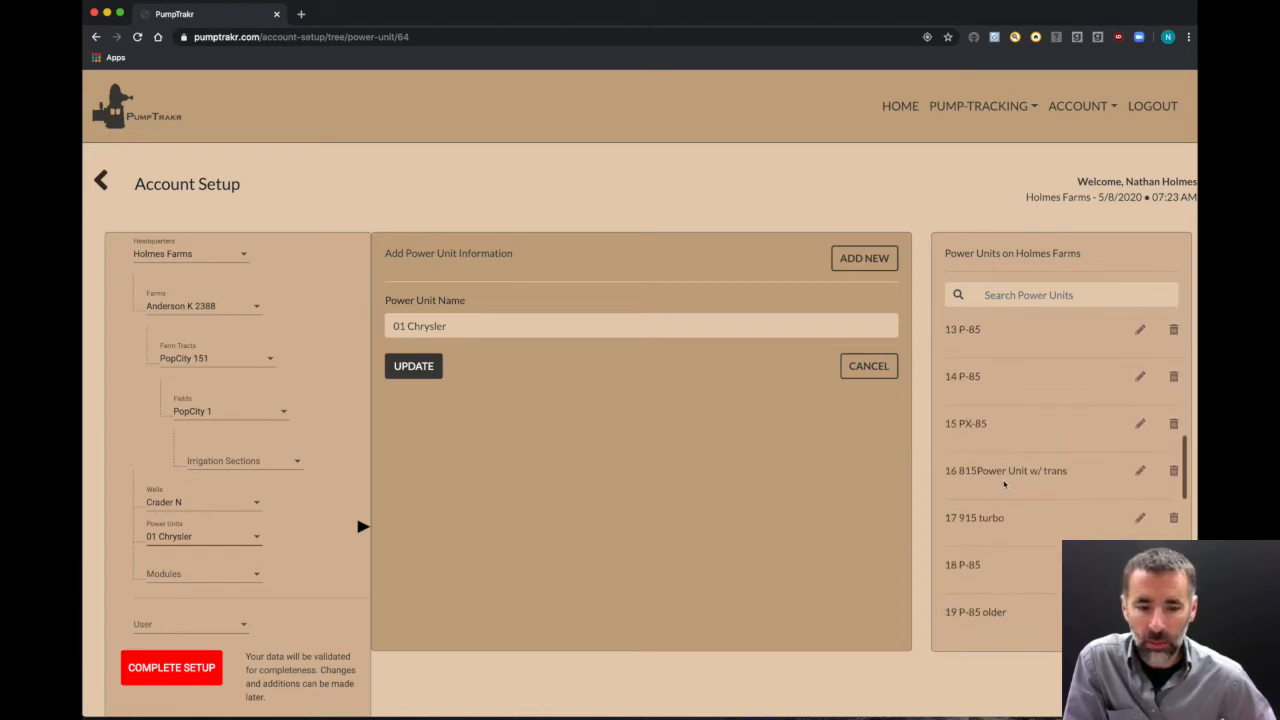
{"action": "scroll", "coordinate": [1004, 484], "scroll_direction": "up", "scroll_amount": 10}
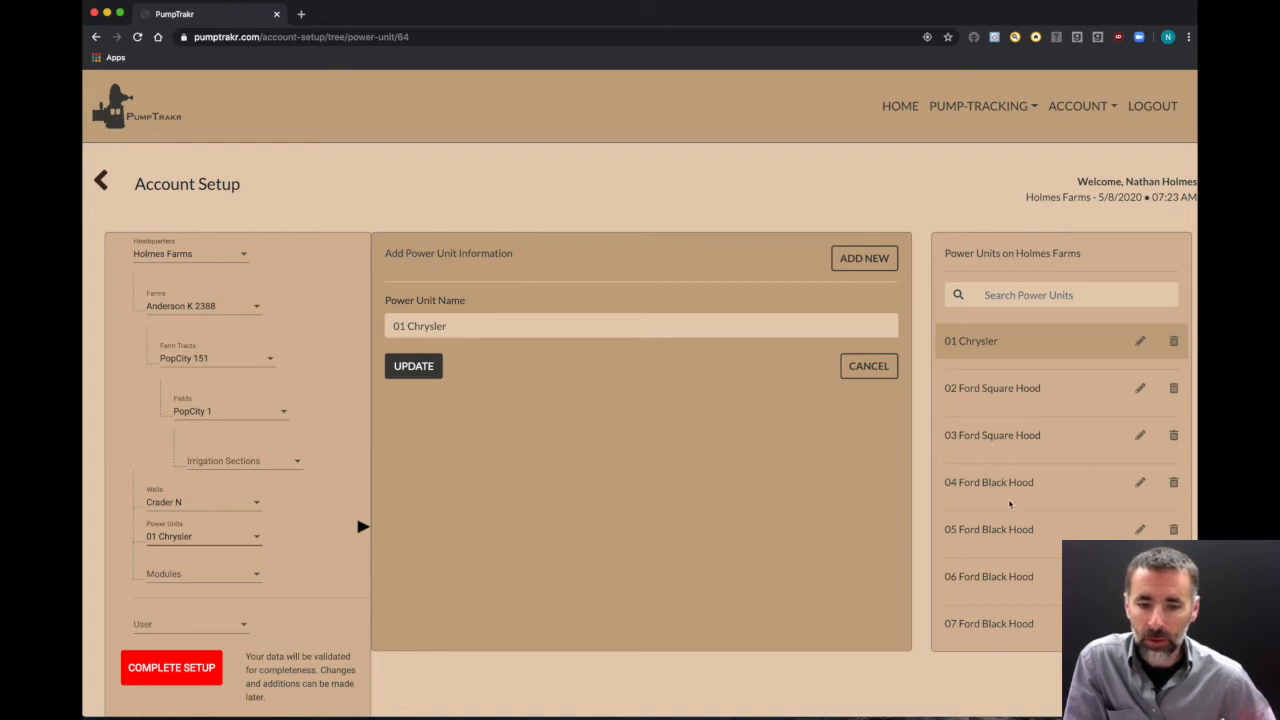
{"action": "scroll", "coordinate": [1010, 504], "scroll_direction": "down", "scroll_amount": 8}
{"action": "scroll", "coordinate": [1010, 504], "scroll_direction": "down", "scroll_amount": 8}
{"action": "scroll", "coordinate": [1010, 504], "scroll_direction": "down", "scroll_amount": 8}
{"action": "scroll", "coordinate": [1010, 504], "scroll_direction": "up", "scroll_amount": 3}
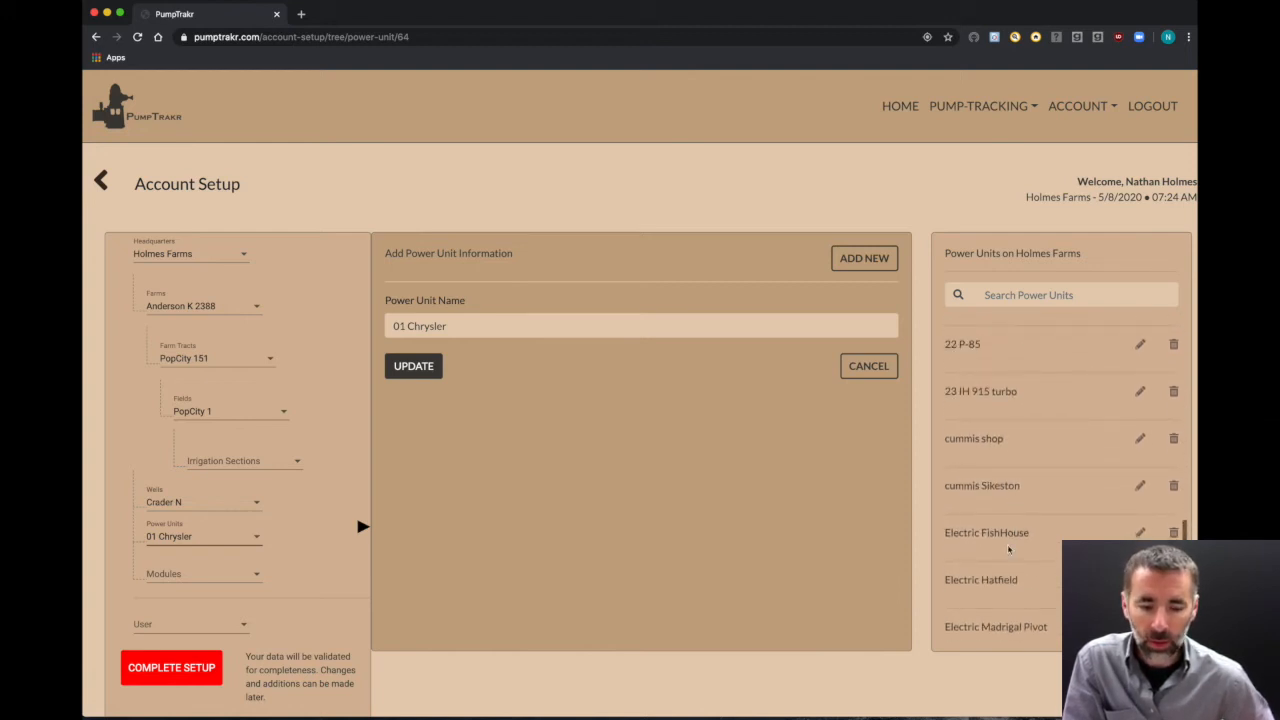
{"action": "scroll", "coordinate": [1009, 549], "scroll_direction": "down", "scroll_amount": 2}
{"action": "left_click_drag", "start_coordinate": [947, 447], "coordinate": [1030, 613]}
{"action": "left_click", "coordinate": [1028, 613]}
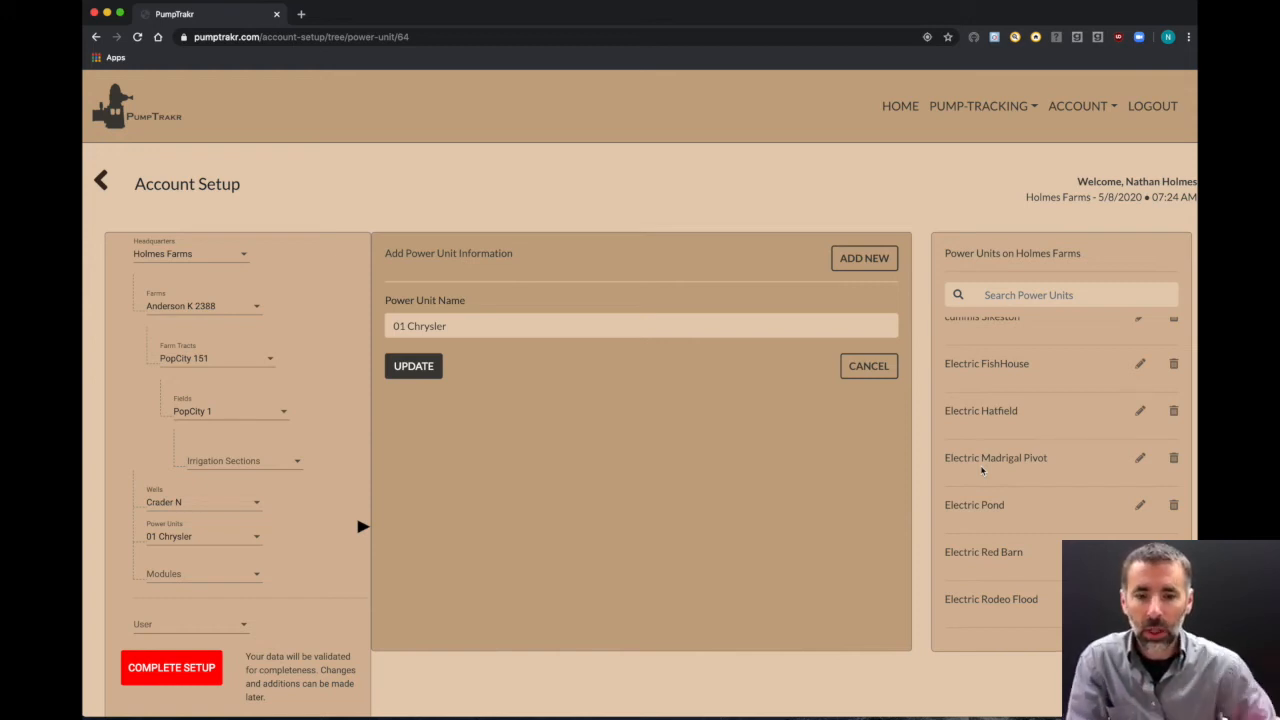
{"action": "left_click", "coordinate": [181, 509]}
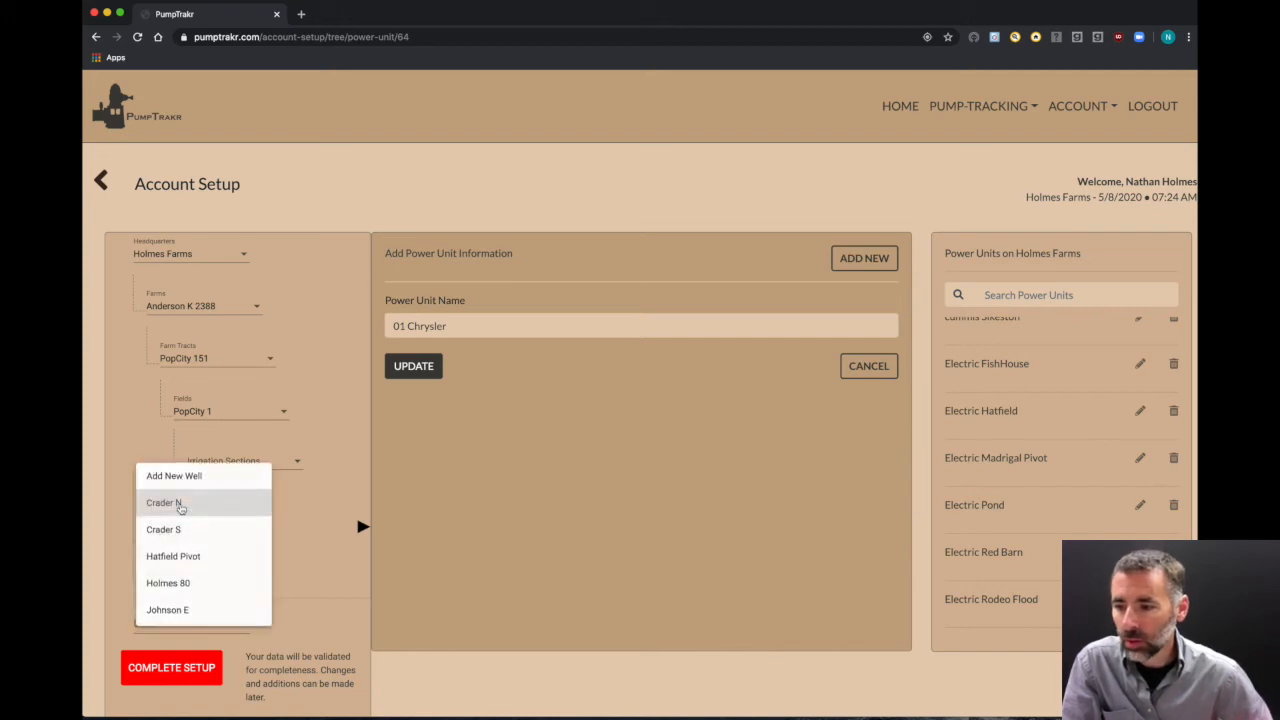
Step: Switch the selected well from Crader N to Hatfield Pivot
{"action": "left_click", "coordinate": [180, 505]}
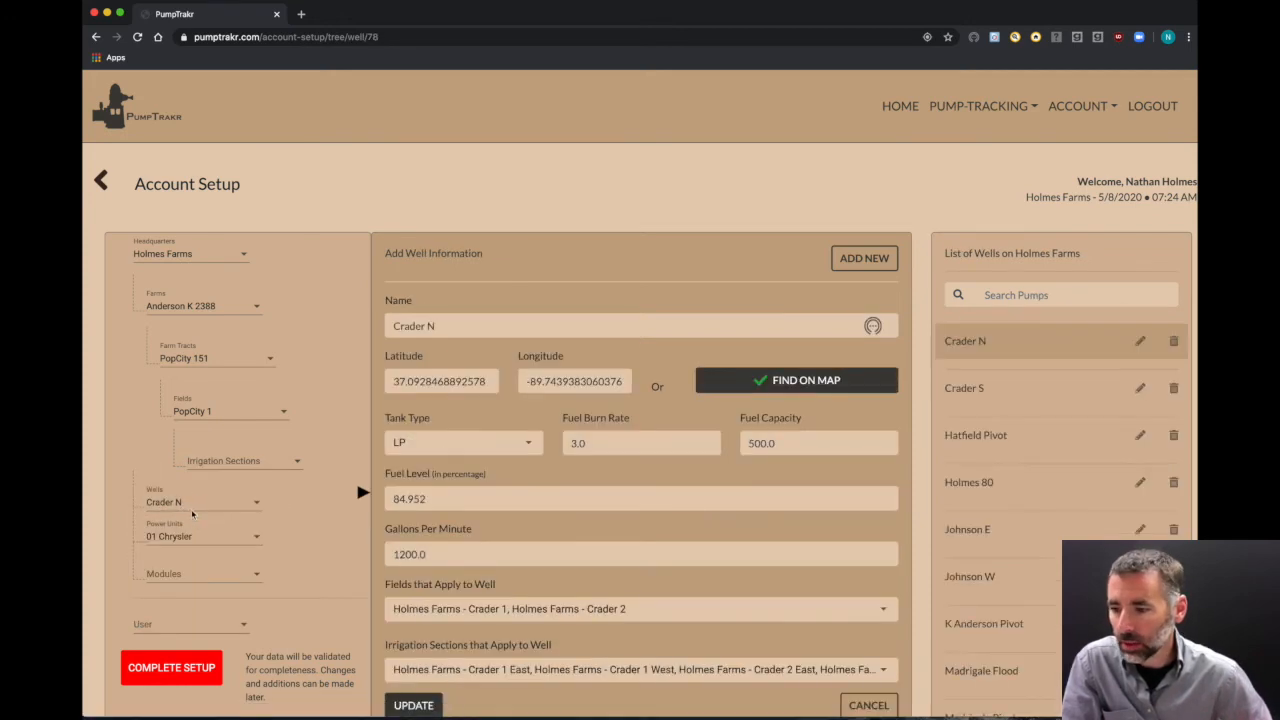
{"action": "left_click", "coordinate": [190, 510]}
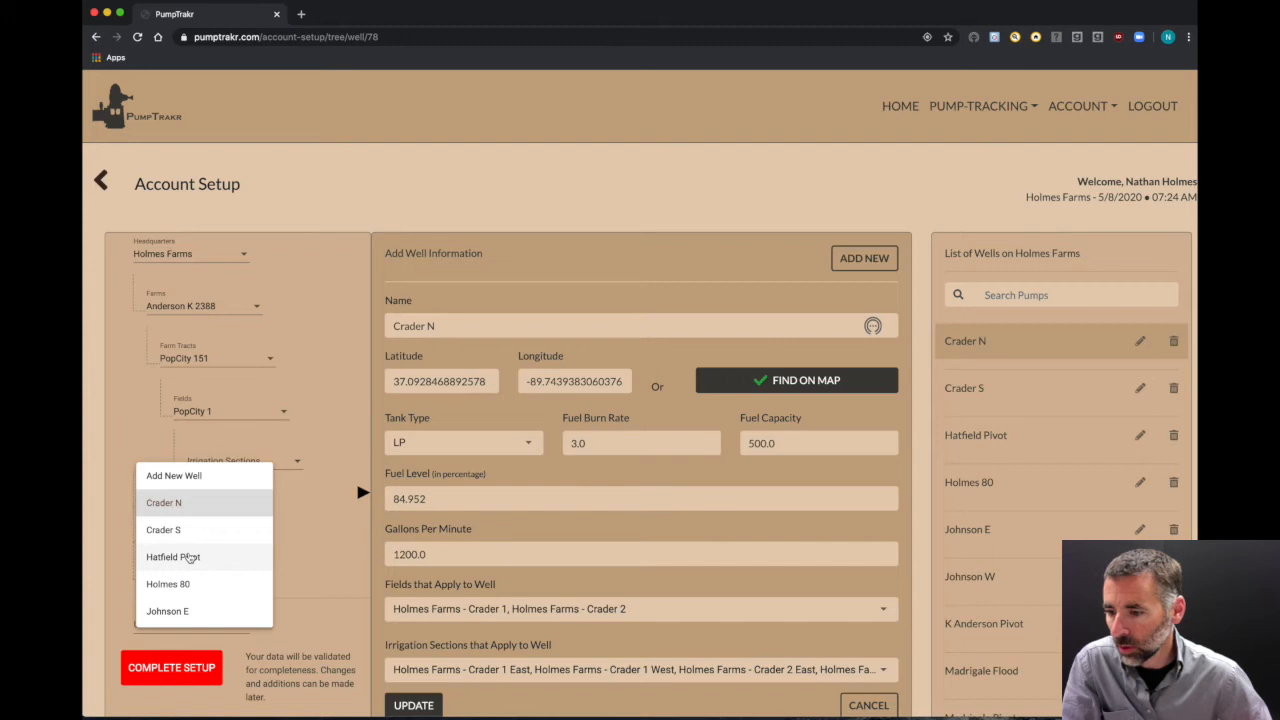
{"action": "left_click", "coordinate": [192, 560]}
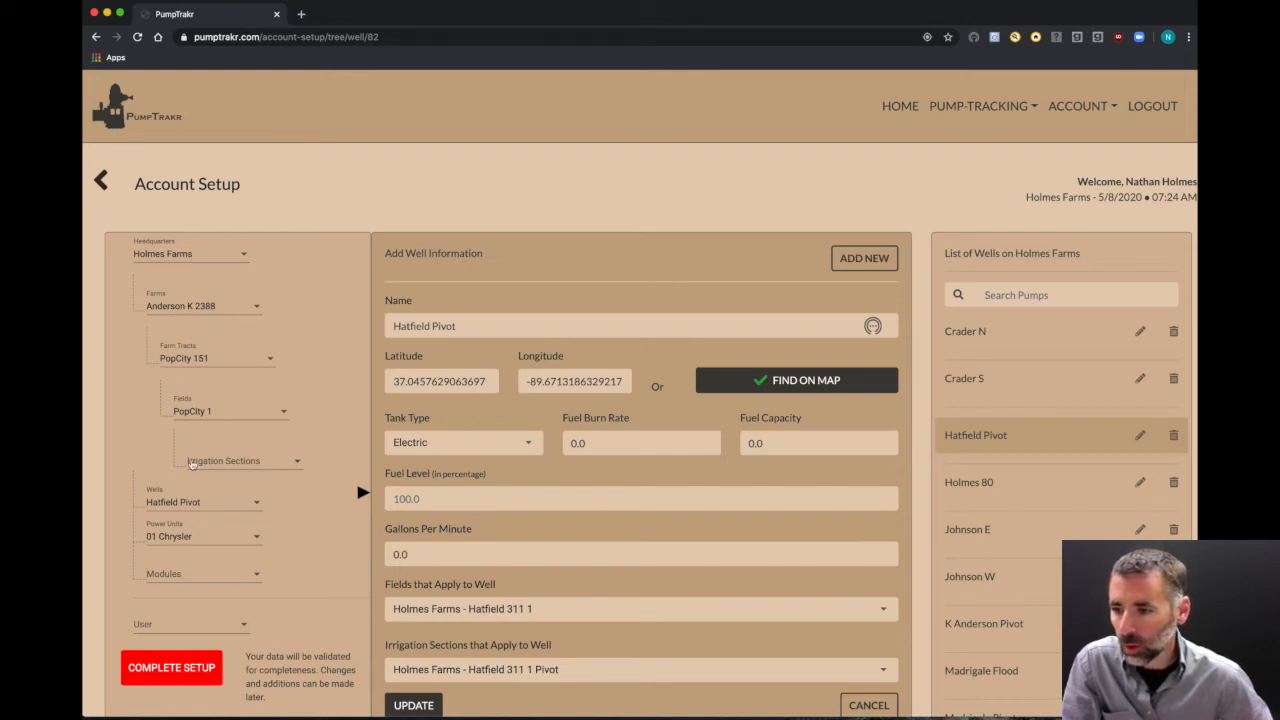
Step: Choose the Electric Hatfield power unit from the tree's Power Units list
{"action": "left_click", "coordinate": [195, 542]}
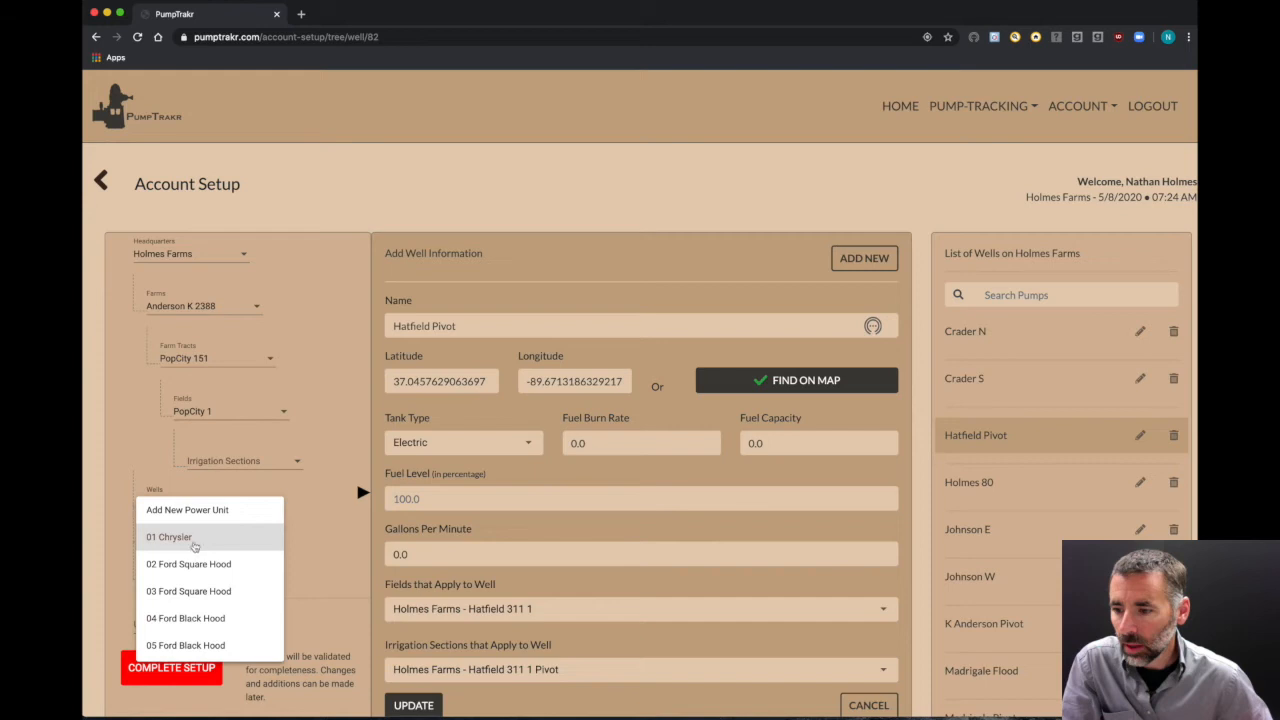
{"action": "scroll", "coordinate": [197, 575], "scroll_direction": "down", "scroll_amount": 3}
{"action": "scroll", "coordinate": [197, 575], "scroll_direction": "down", "scroll_amount": 10}
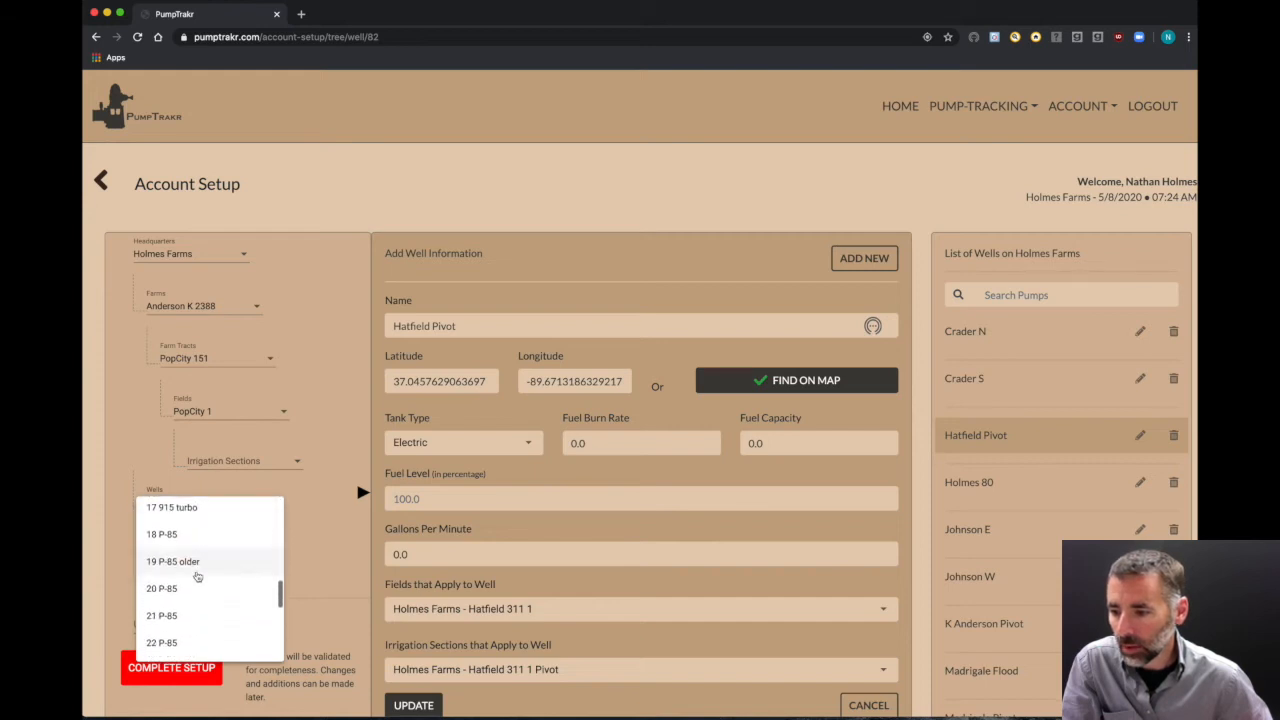
{"action": "scroll", "coordinate": [191, 622], "scroll_direction": "down", "scroll_amount": 2}
{"action": "scroll", "coordinate": [191, 622], "scroll_direction": "down", "scroll_amount": 5}
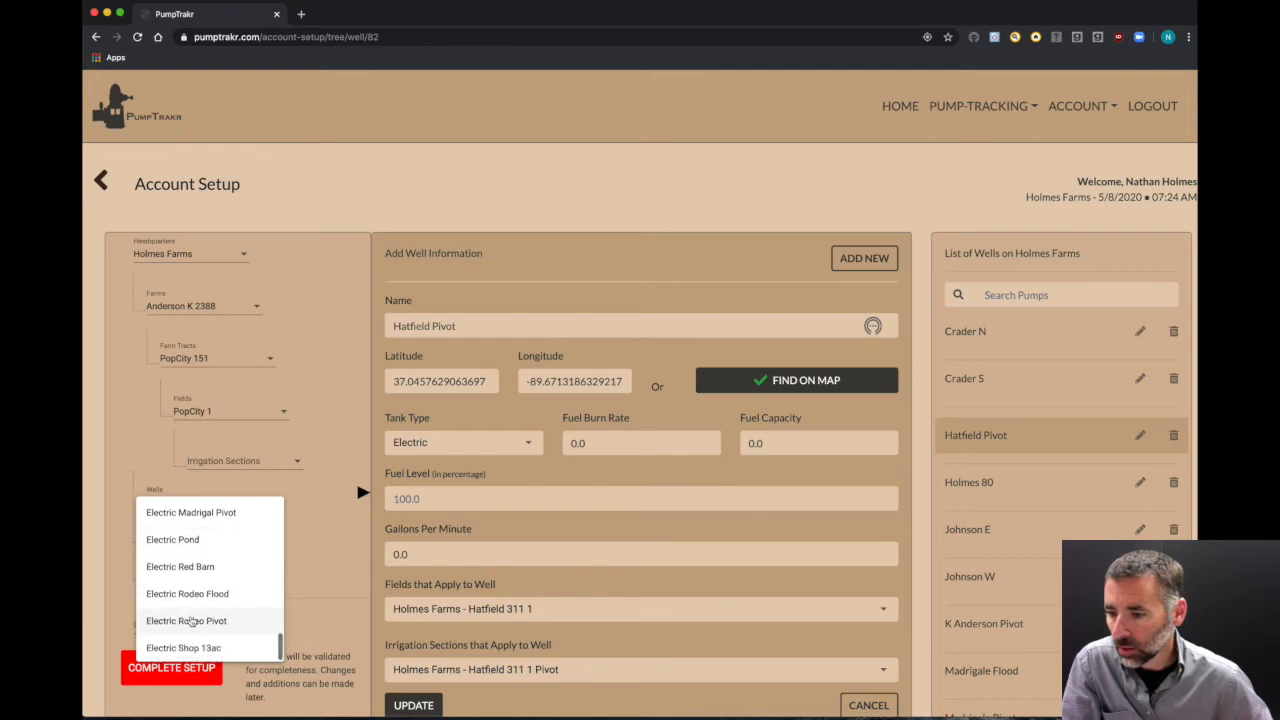
{"action": "scroll", "coordinate": [192, 532], "scroll_direction": "up", "scroll_amount": 4}
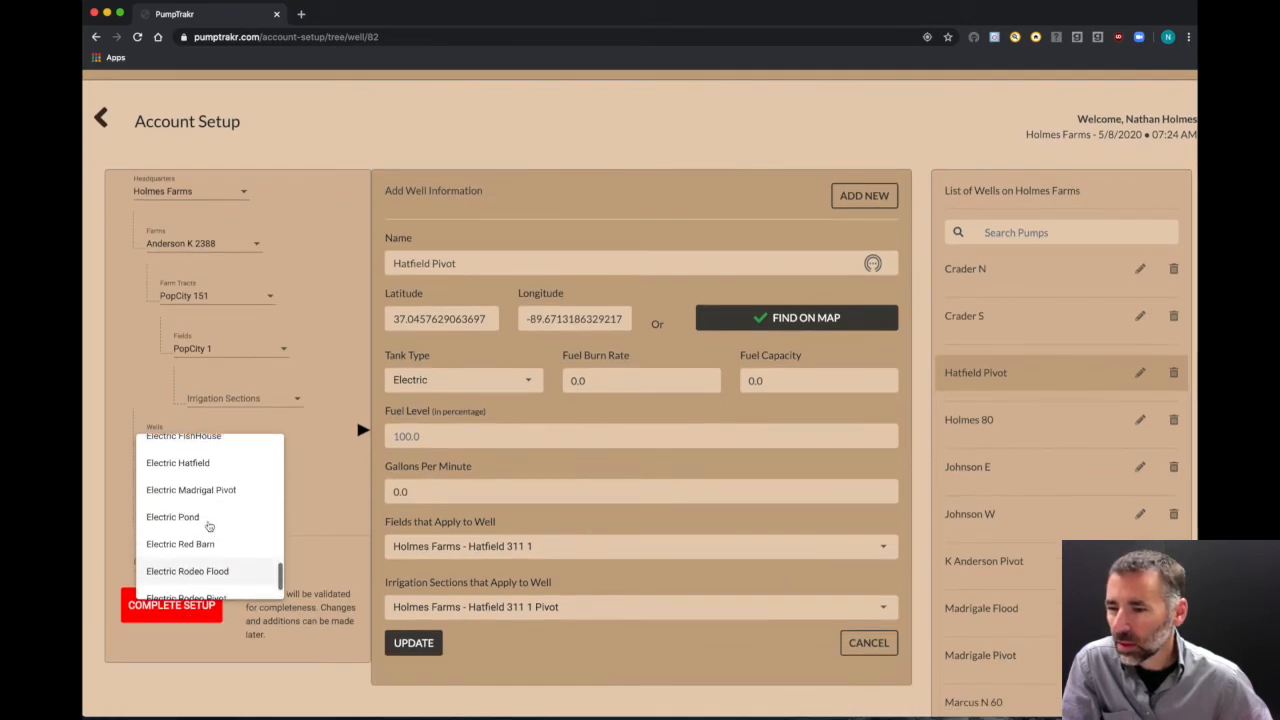
{"action": "scroll", "coordinate": [209, 525], "scroll_direction": "up", "scroll_amount": 2}
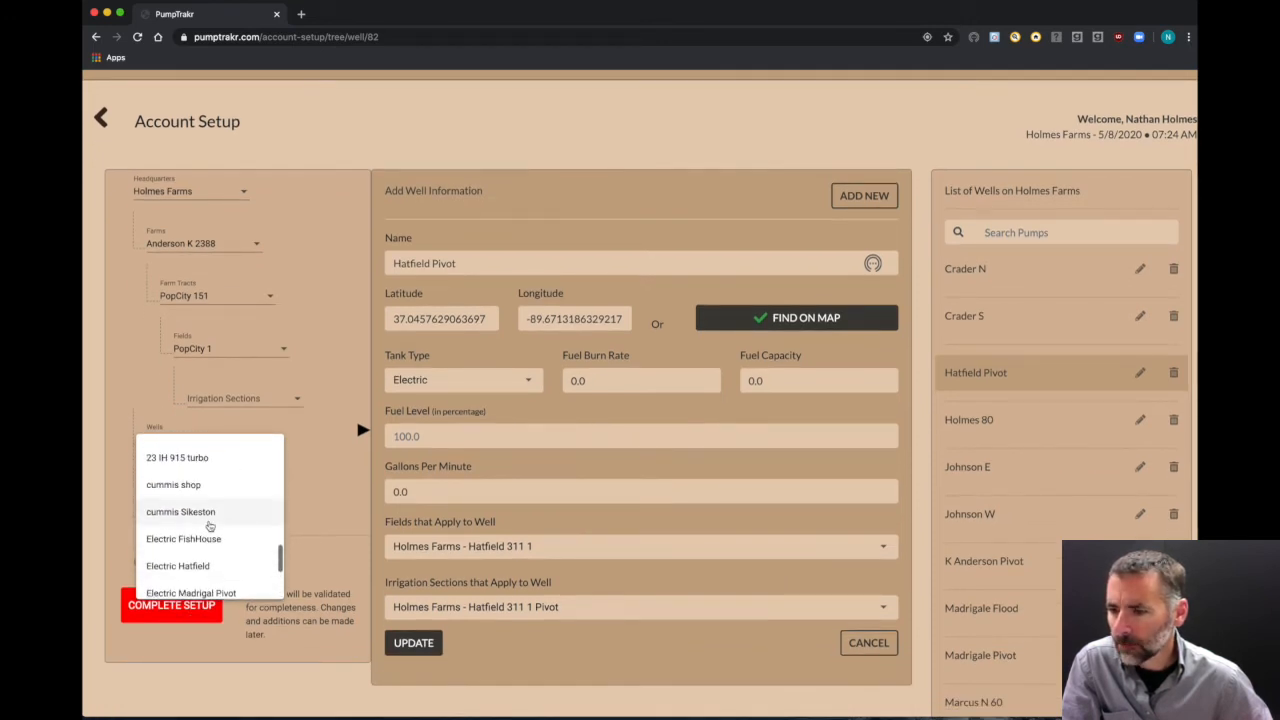
{"action": "scroll", "coordinate": [204, 543], "scroll_direction": "down", "scroll_amount": 2}
{"action": "left_click", "coordinate": [188, 524]}
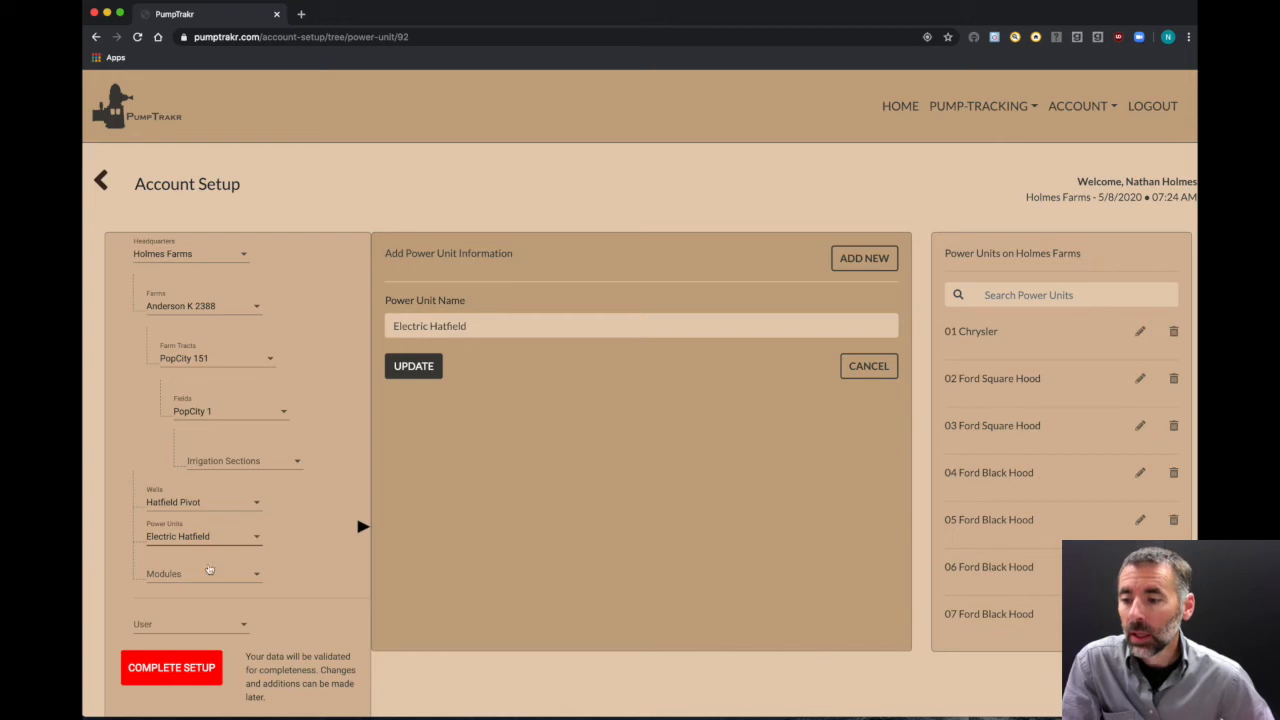
Step: Scroll down the Holmes Farms power units list and select Electric FishHouse
{"action": "scroll", "coordinate": [1025, 431], "scroll_direction": "down", "scroll_amount": 3}
{"action": "scroll", "coordinate": [1025, 431], "scroll_direction": "down", "scroll_amount": 10}
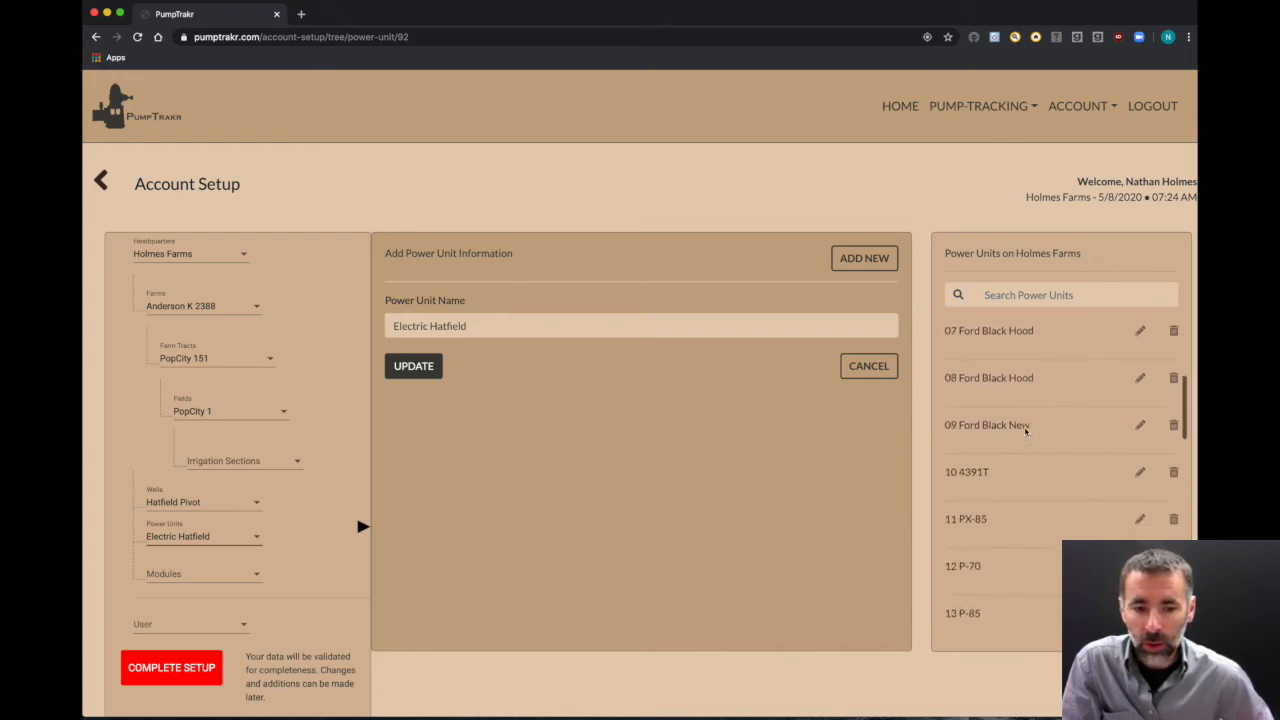
{"action": "scroll", "coordinate": [990, 516], "scroll_direction": "down", "scroll_amount": 8}
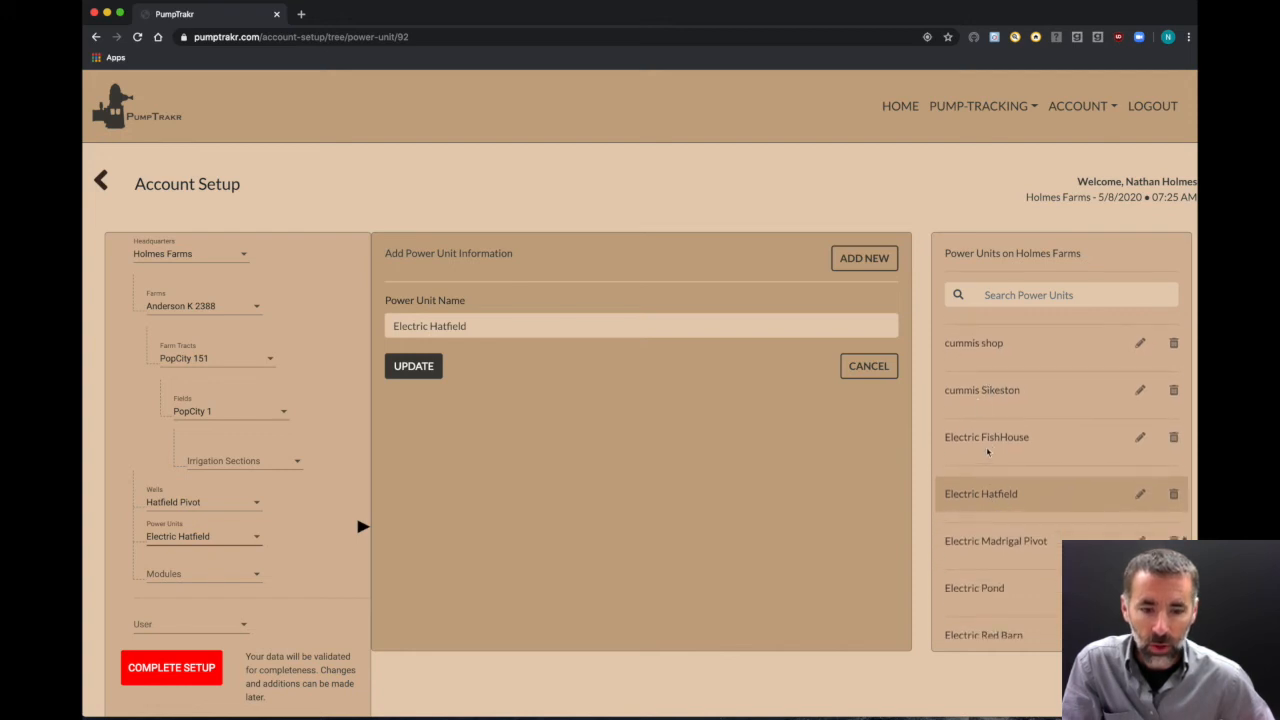
{"action": "left_click", "coordinate": [988, 438]}
{"action": "left_click", "coordinate": [551, 329]}
{"action": "type", "text": "("}
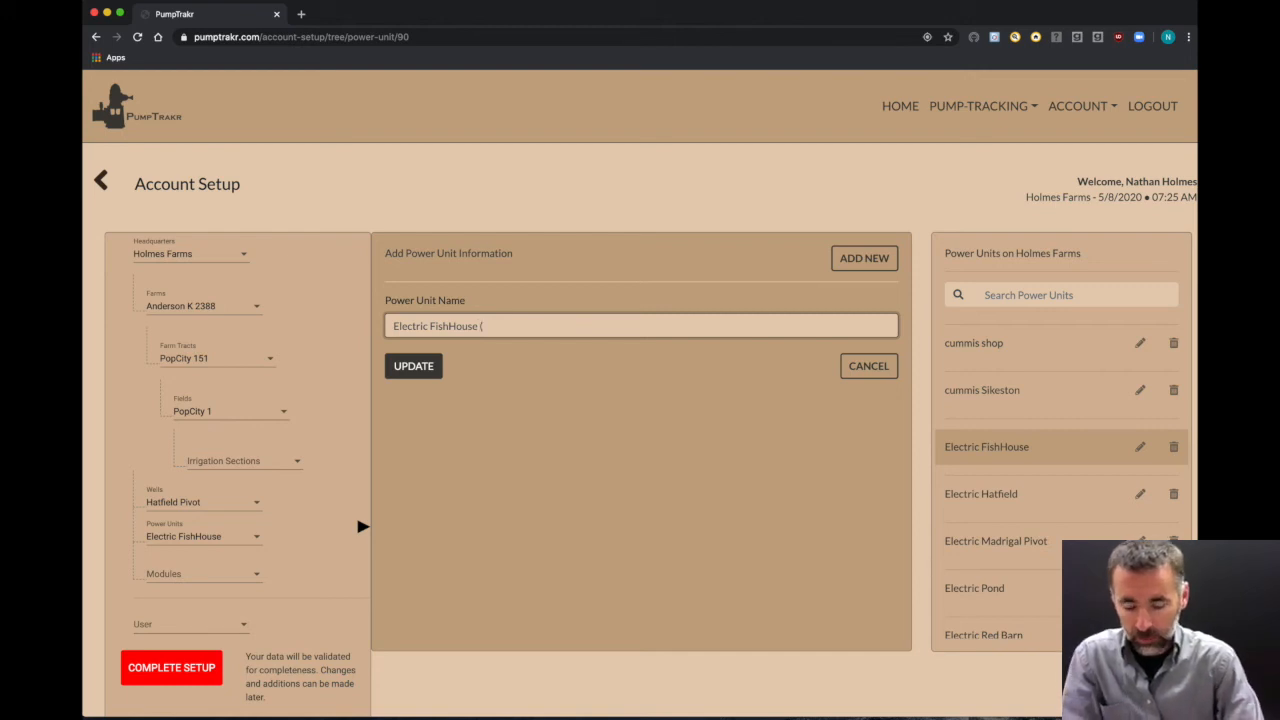
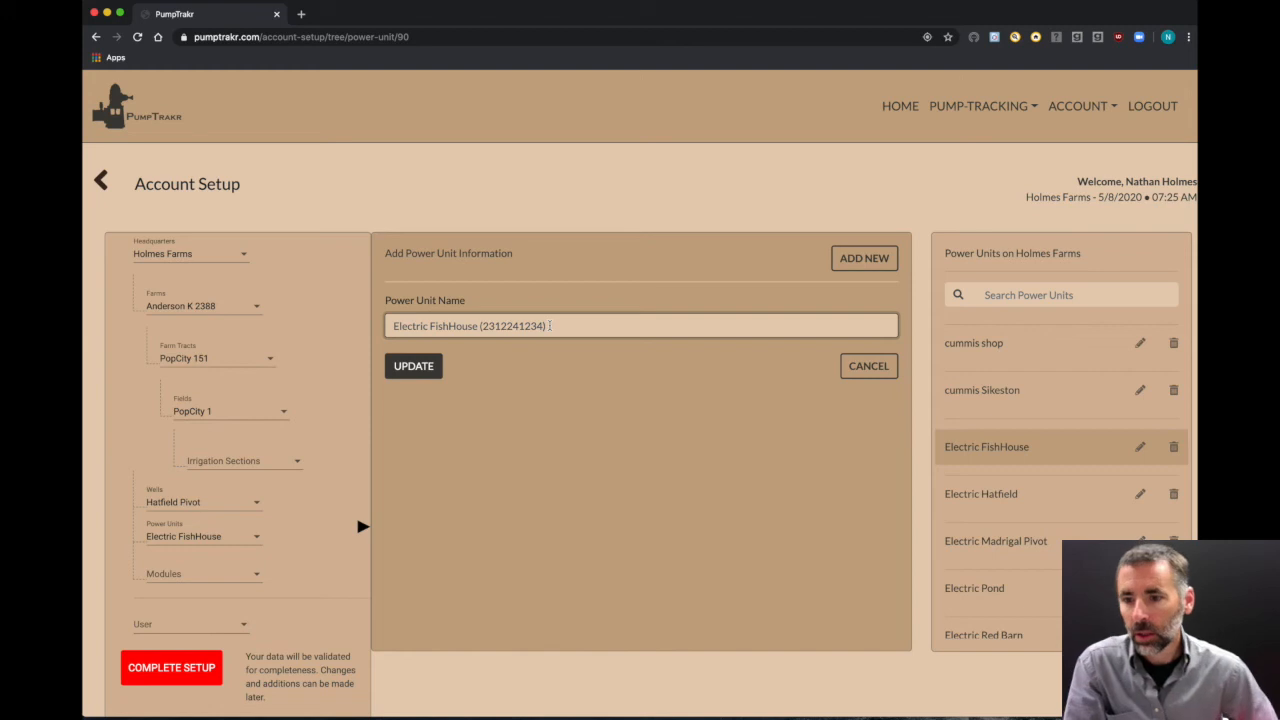
{"action": "left_click", "coordinate": [671, 467]}
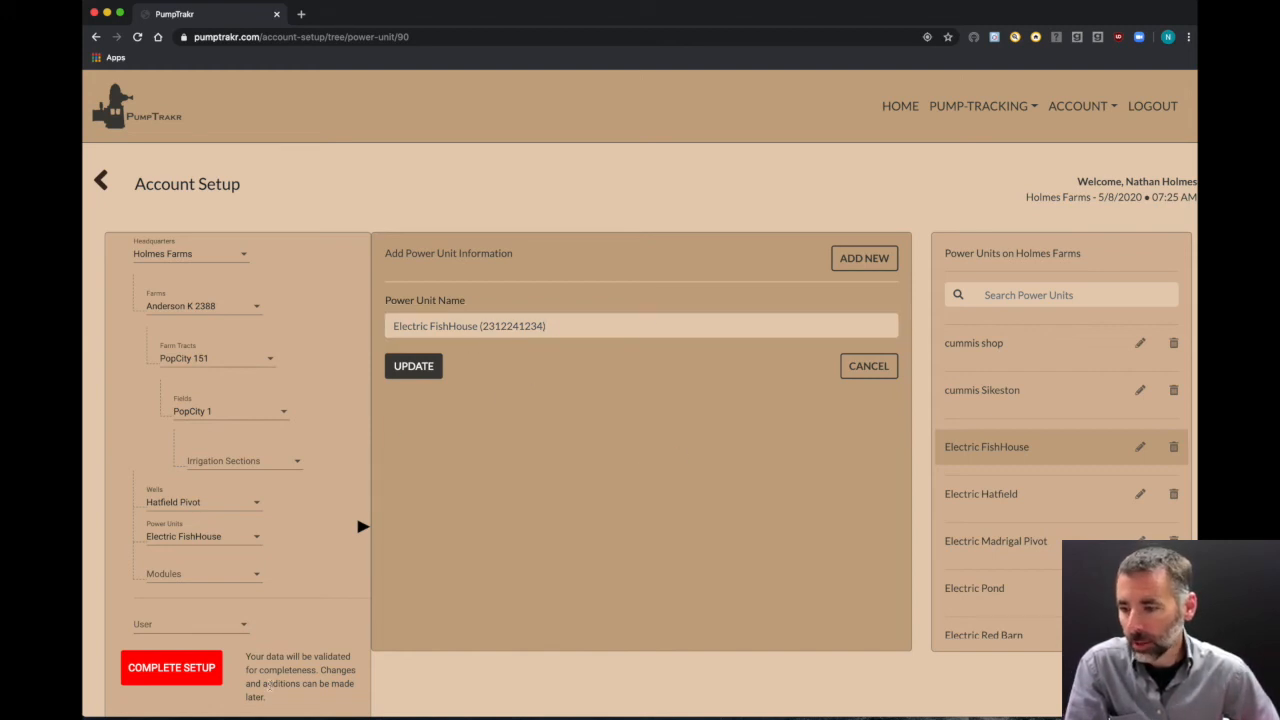
{"action": "left_click", "coordinate": [205, 578]}
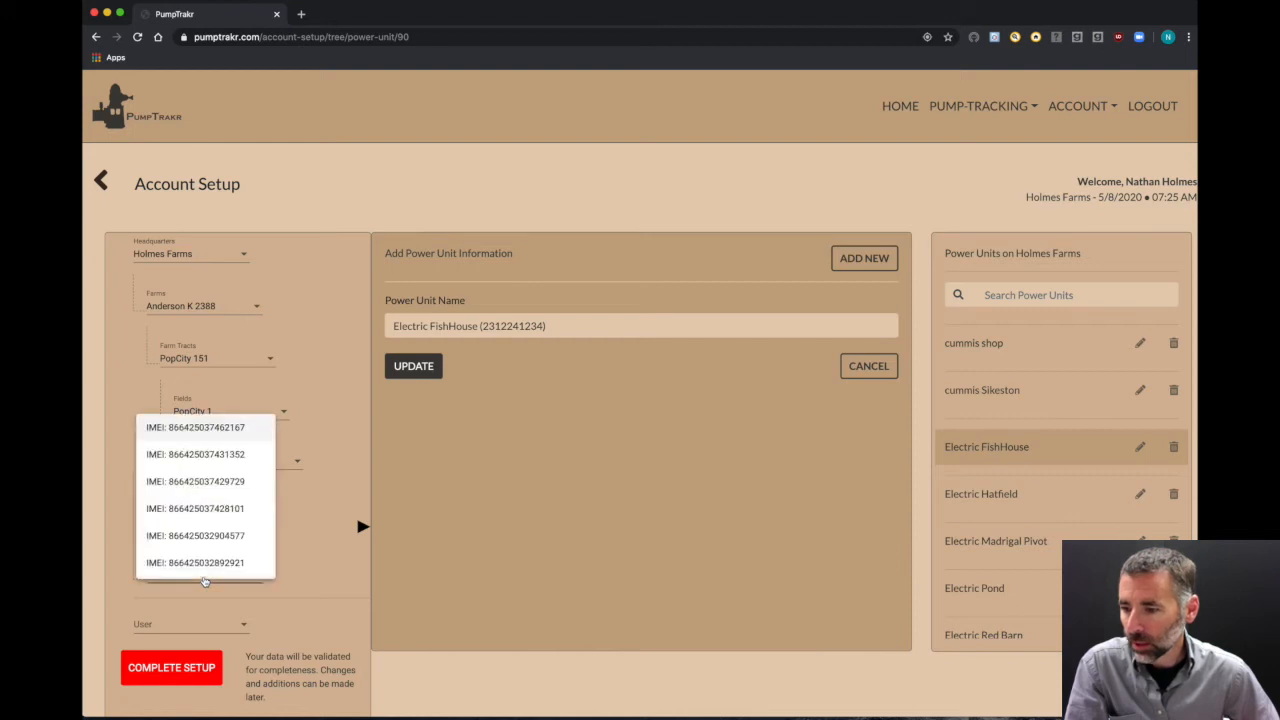
{"action": "left_click", "coordinate": [196, 460]}
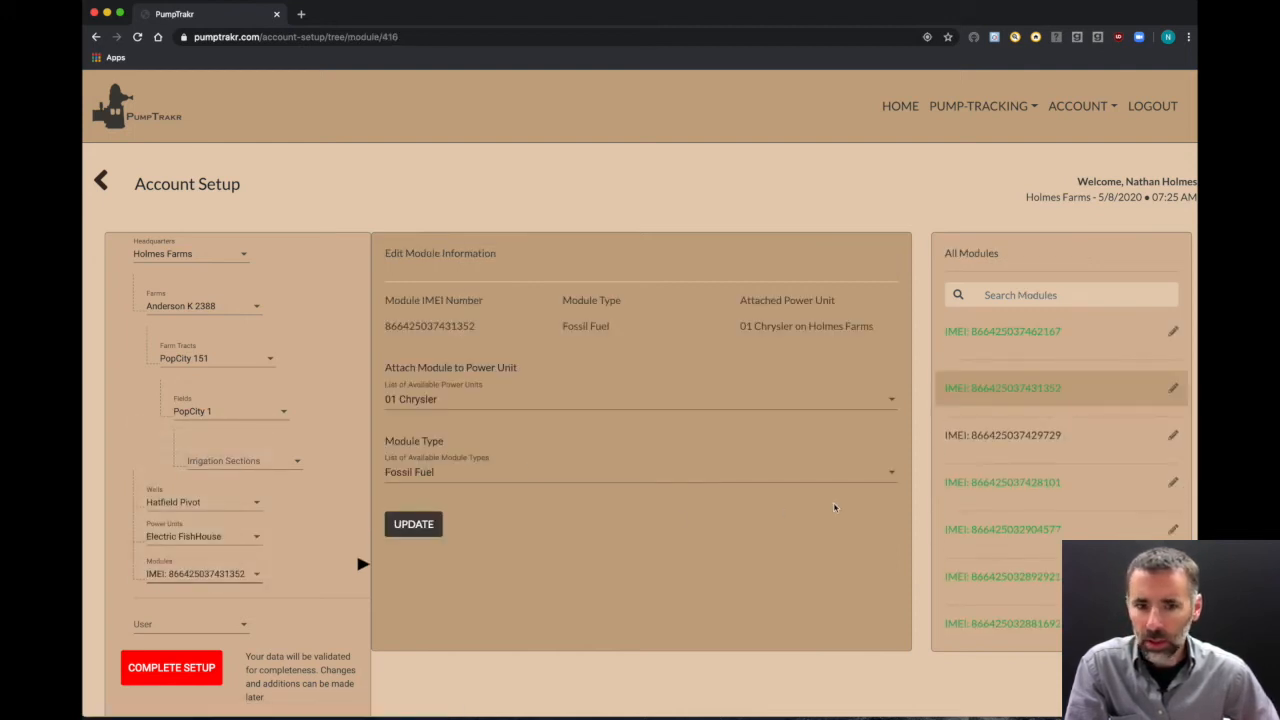
{"action": "left_click", "coordinate": [184, 574]}
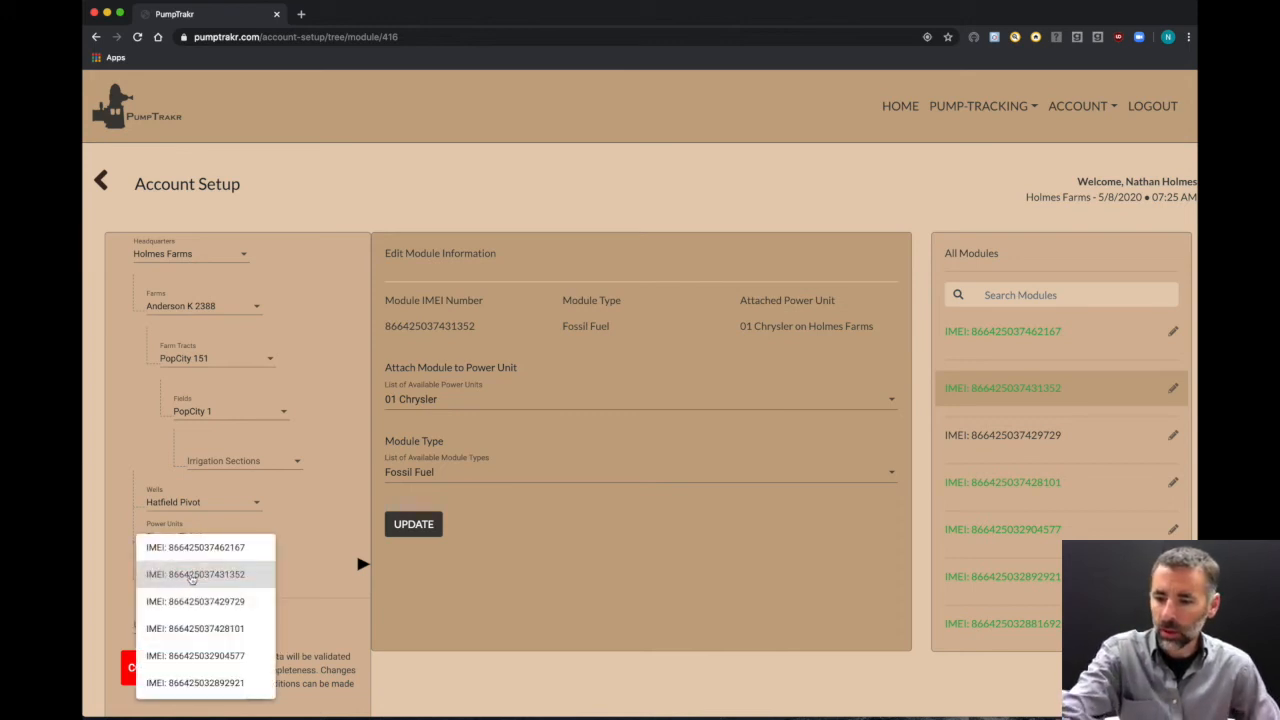
{"action": "left_click", "coordinate": [329, 566]}
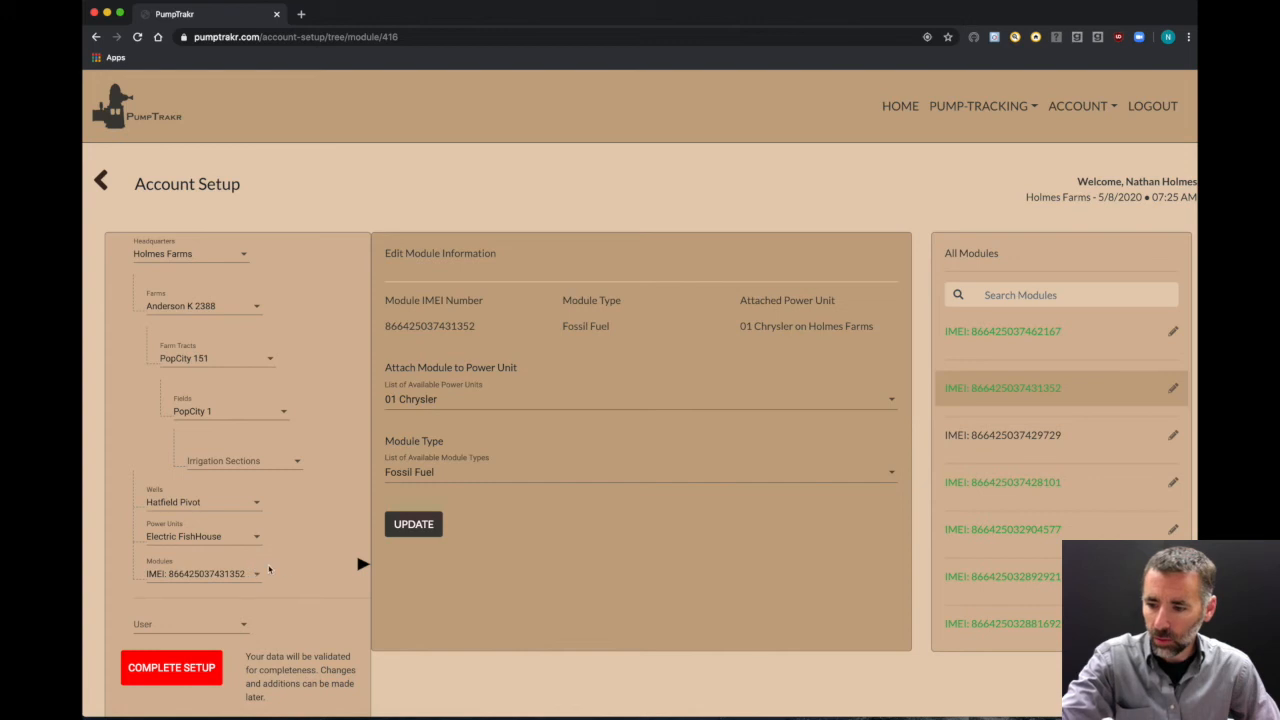
{"action": "left_click", "coordinate": [228, 573]}
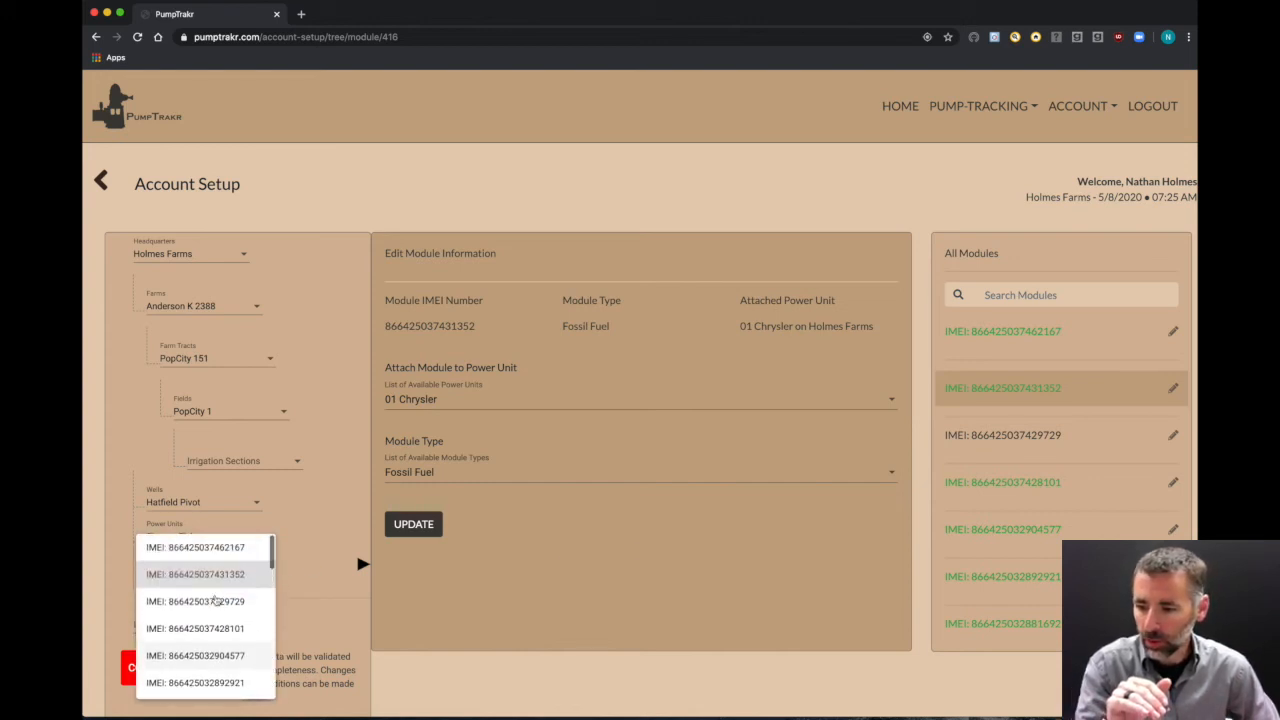
{"action": "left_click", "coordinate": [185, 547]}
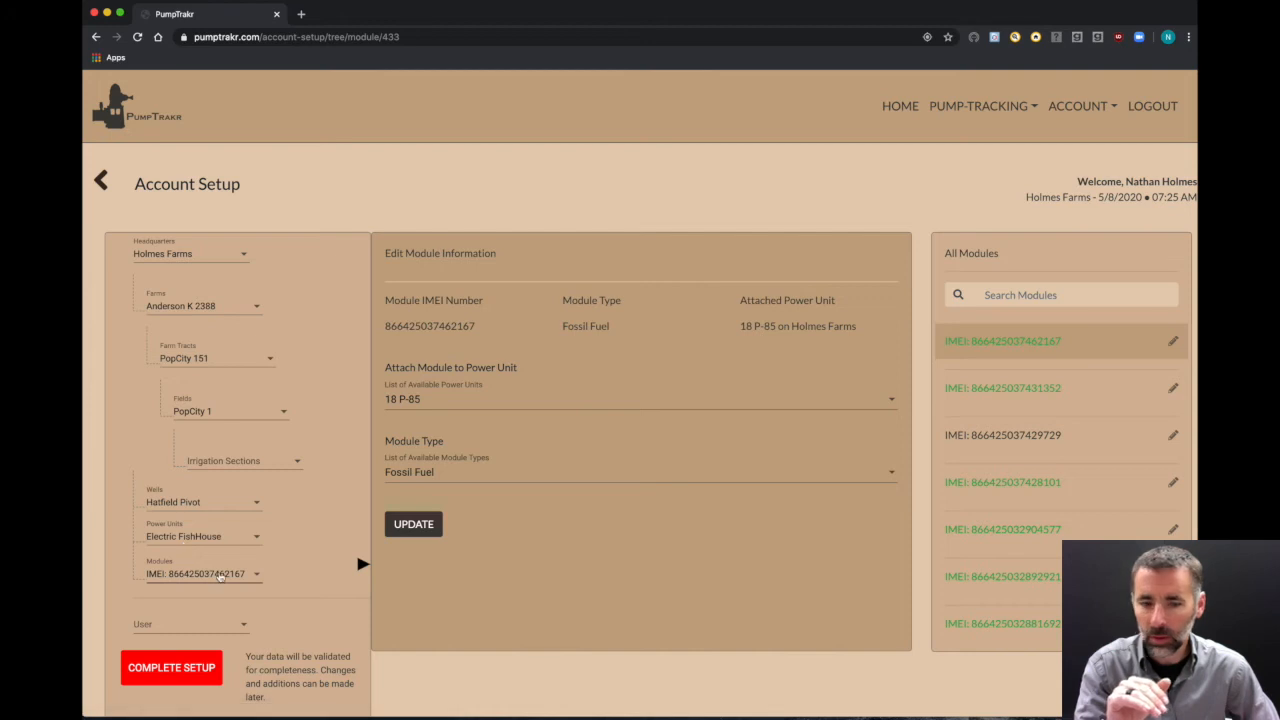
{"action": "left_click", "coordinate": [208, 576]}
{"action": "left_click", "coordinate": [343, 549]}
{"action": "left_click", "coordinate": [221, 541]}
{"action": "left_click", "coordinate": [222, 541]}
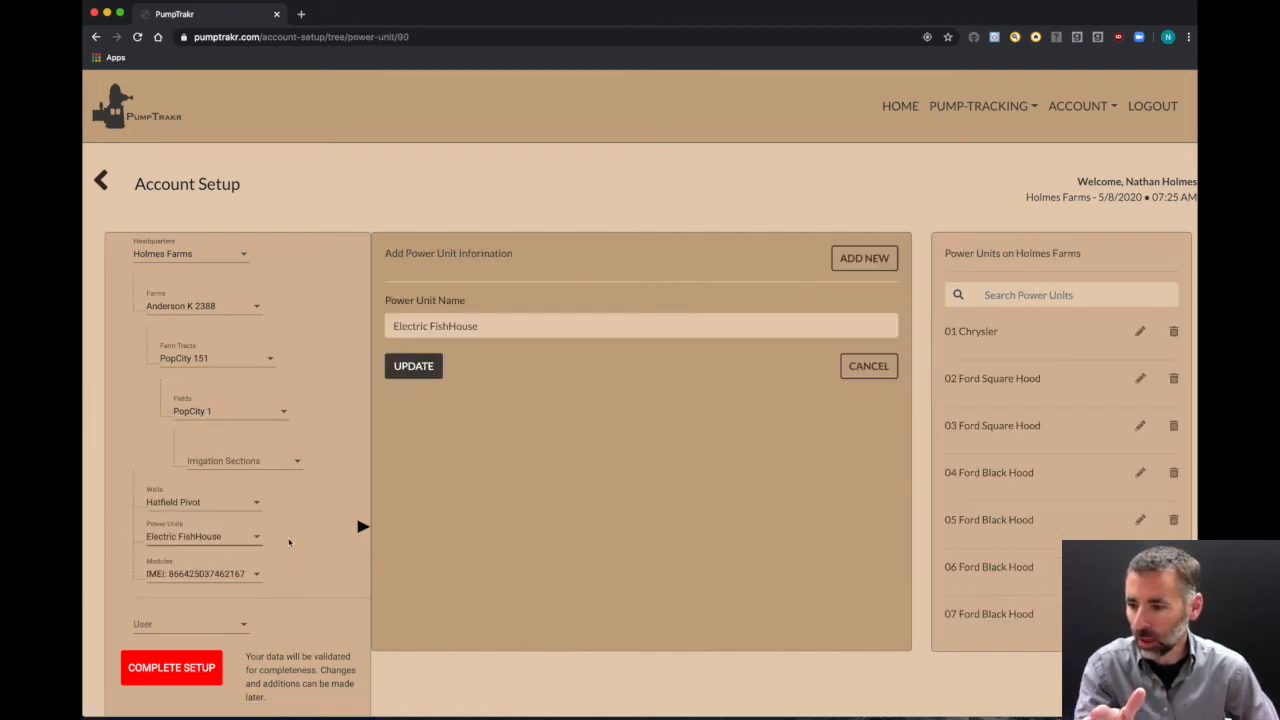
{"action": "left_click", "coordinate": [204, 573]}
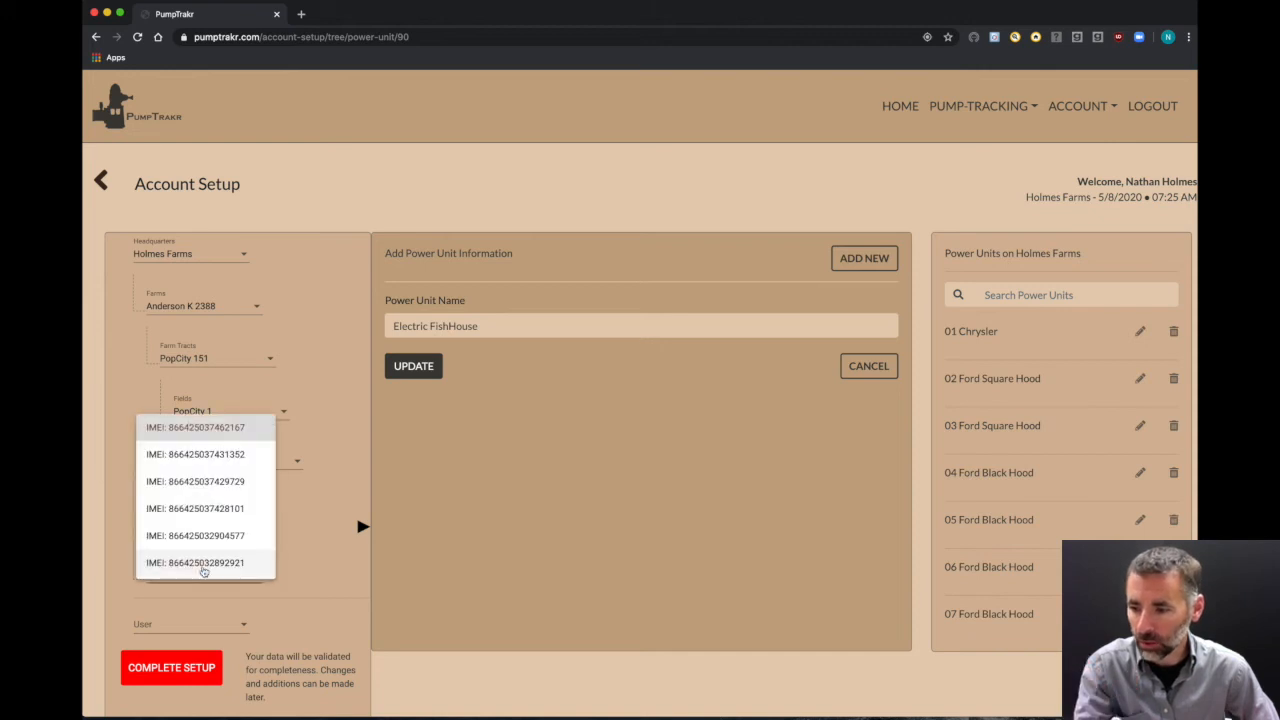
{"action": "left_click", "coordinate": [204, 563]}
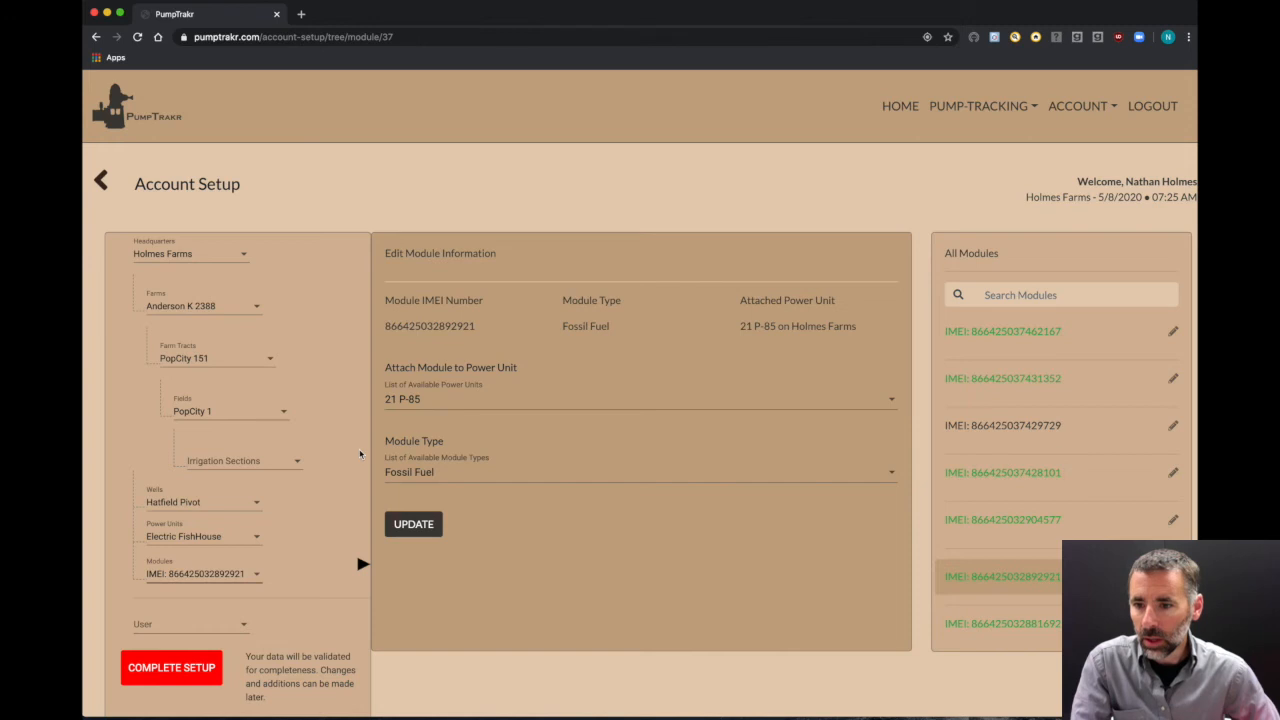
{"action": "left_click", "coordinate": [1020, 295]}
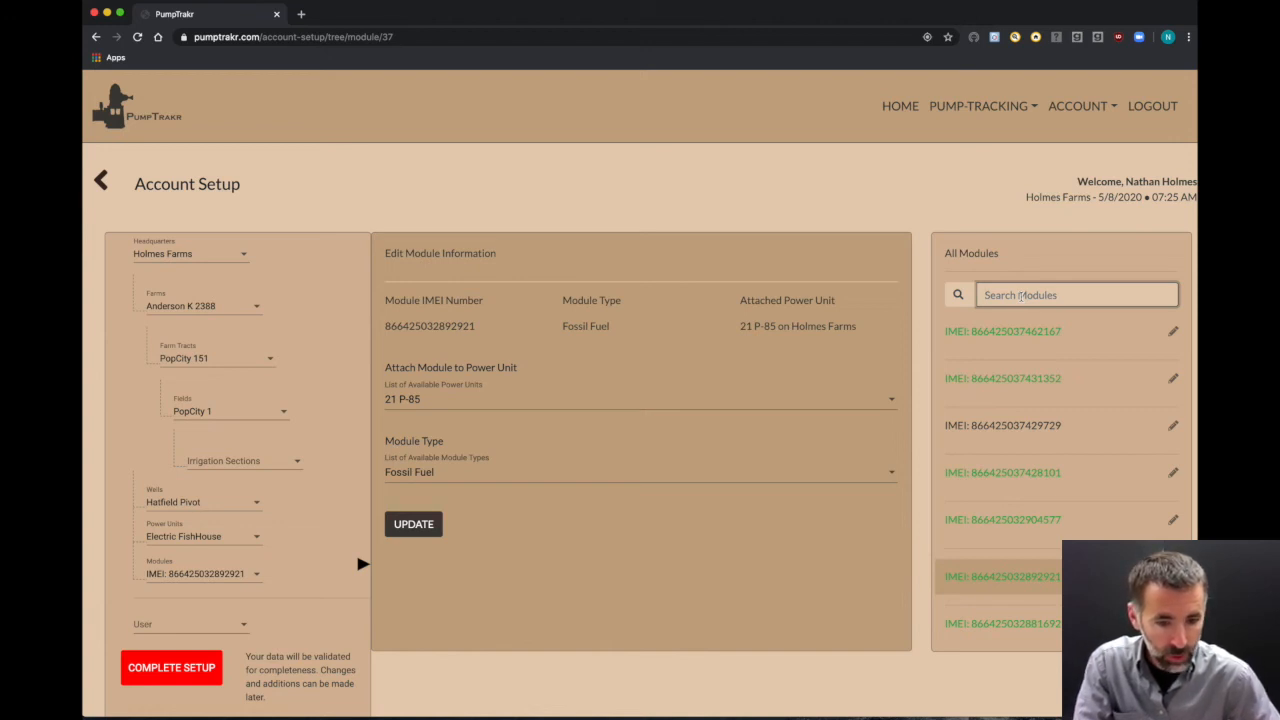
{"action": "type", "text": "1692"}
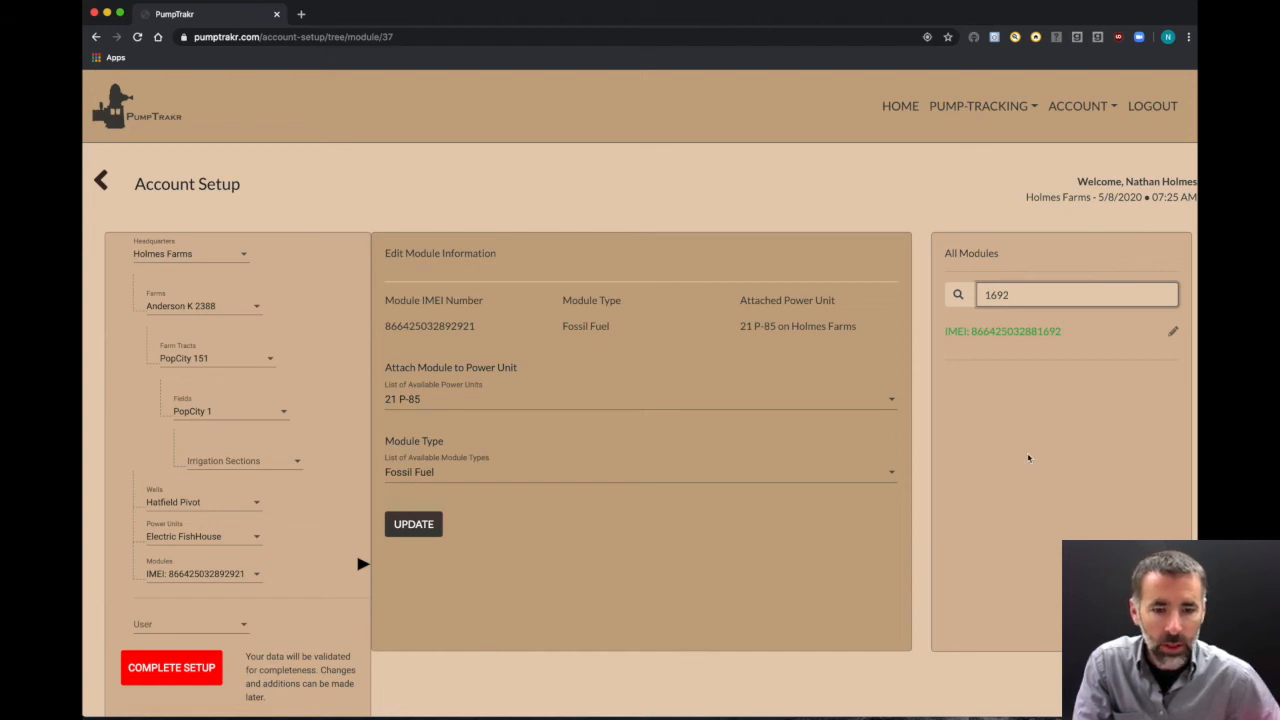
{"action": "left_click", "coordinate": [1029, 458]}
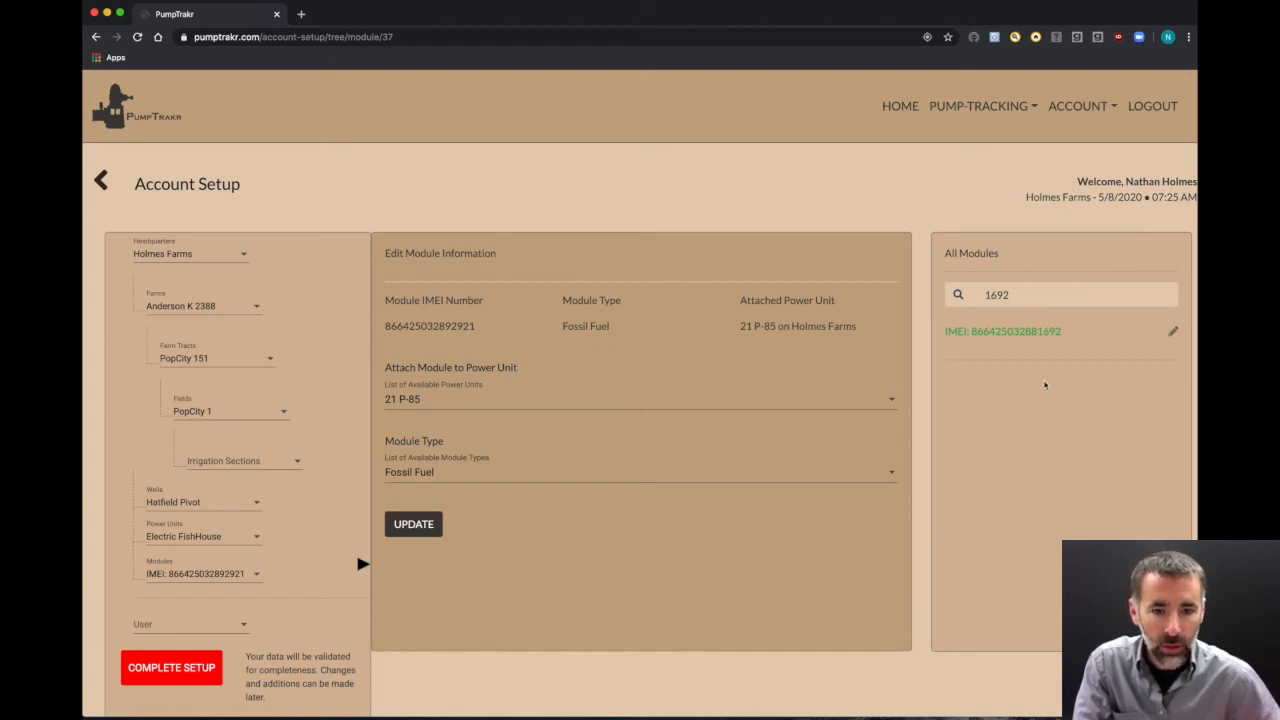
{"action": "left_click", "coordinate": [1021, 331]}
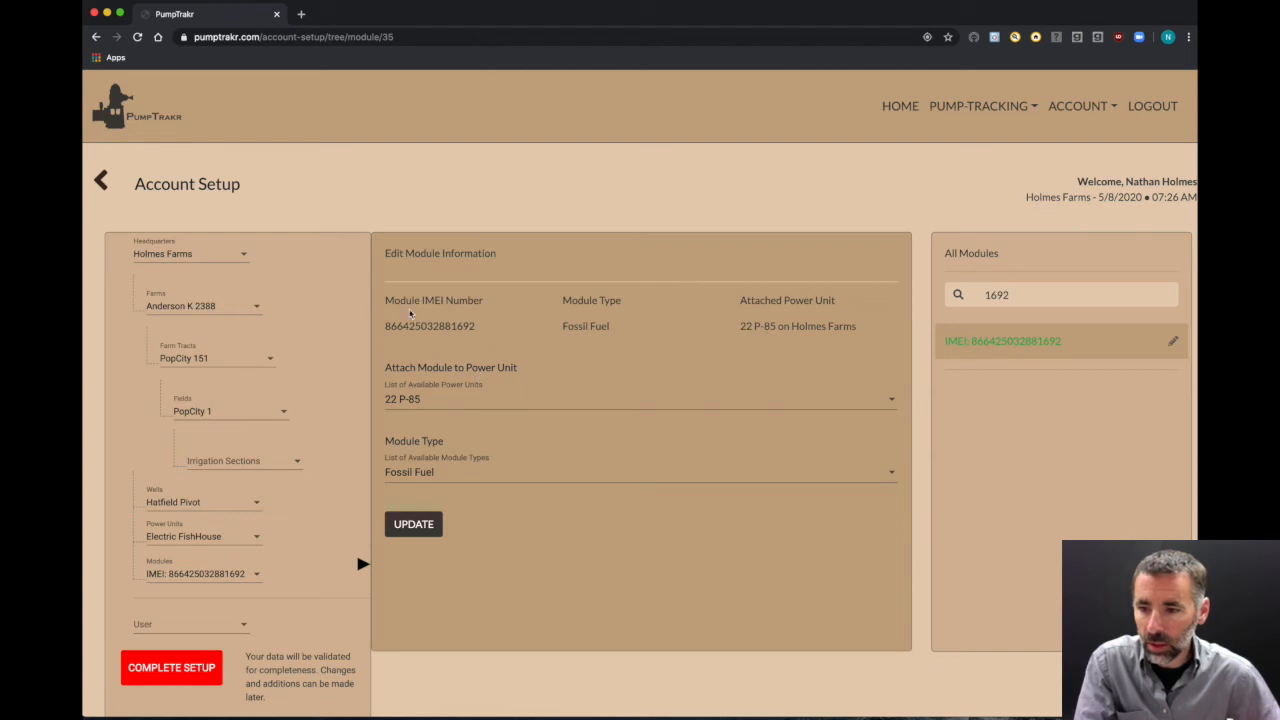
{"action": "left_click_drag", "start_coordinate": [384, 331], "coordinate": [478, 328]}
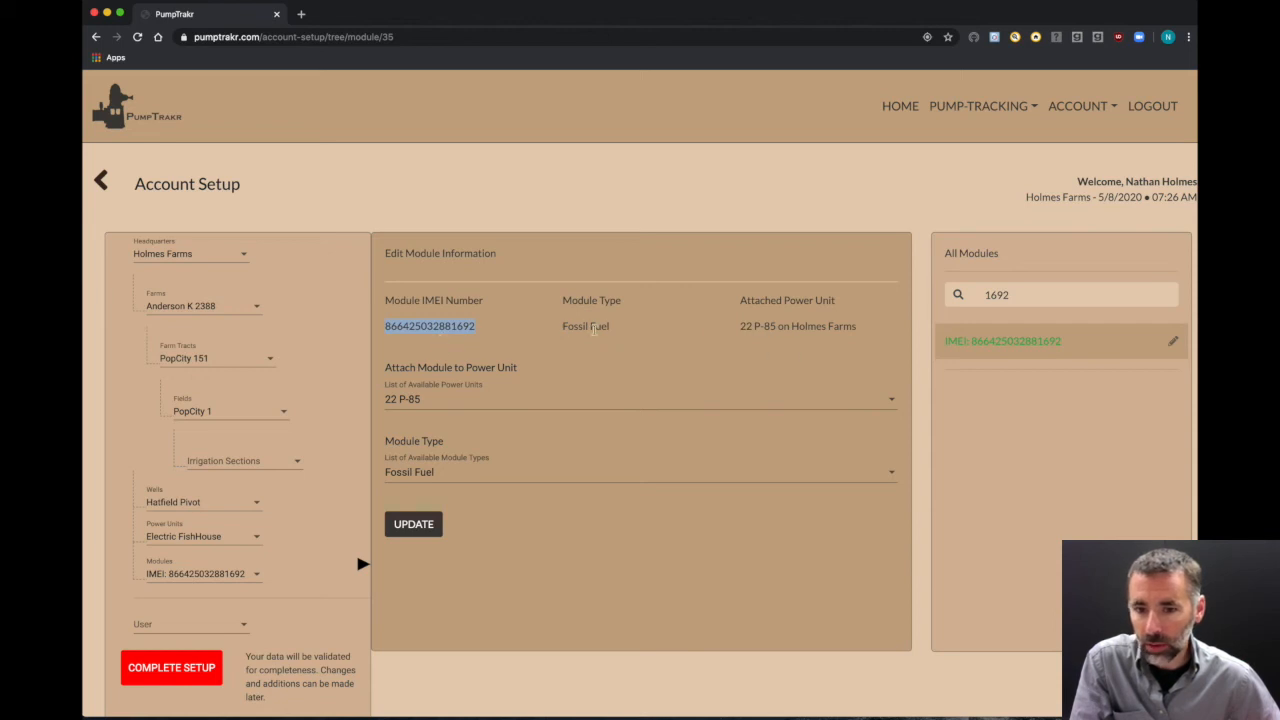
{"action": "left_click_drag", "start_coordinate": [741, 326], "coordinate": [858, 330]}
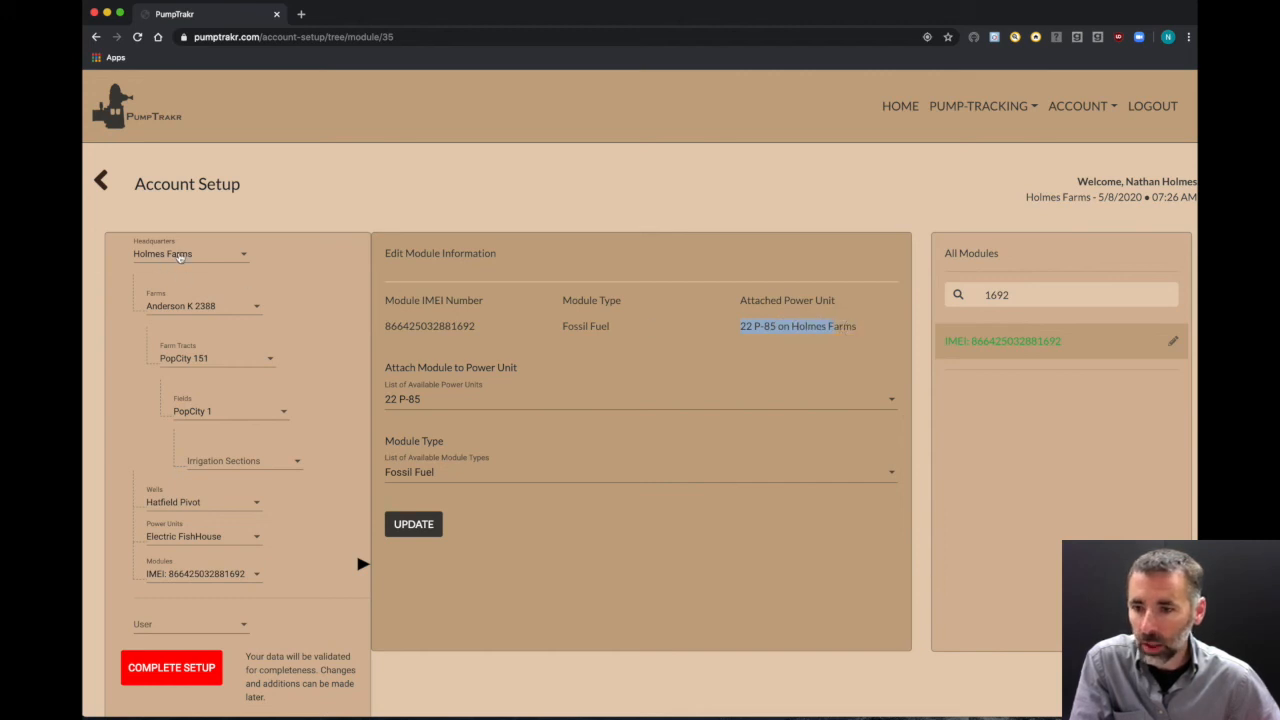
Step: Browse the Attach Module to Power Unit list, leaving 22 P-85 selected
{"action": "left_click", "coordinate": [627, 401]}
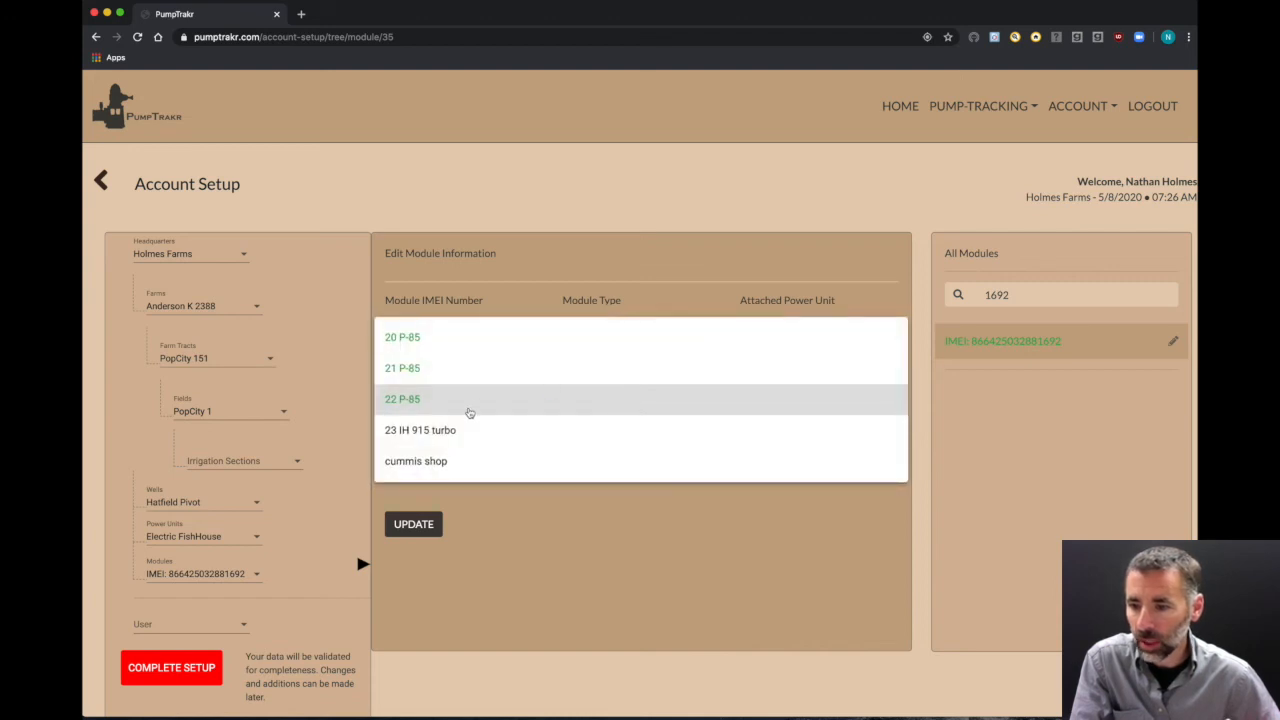
{"action": "scroll", "coordinate": [470, 412], "scroll_direction": "down", "scroll_amount": 1}
{"action": "scroll", "coordinate": [470, 412], "scroll_direction": "up", "scroll_amount": 10}
{"action": "scroll", "coordinate": [470, 412], "scroll_direction": "down", "scroll_amount": 4}
{"action": "scroll", "coordinate": [468, 412], "scroll_direction": "down", "scroll_amount": 5}
{"action": "scroll", "coordinate": [468, 412], "scroll_direction": "up", "scroll_amount": 3}
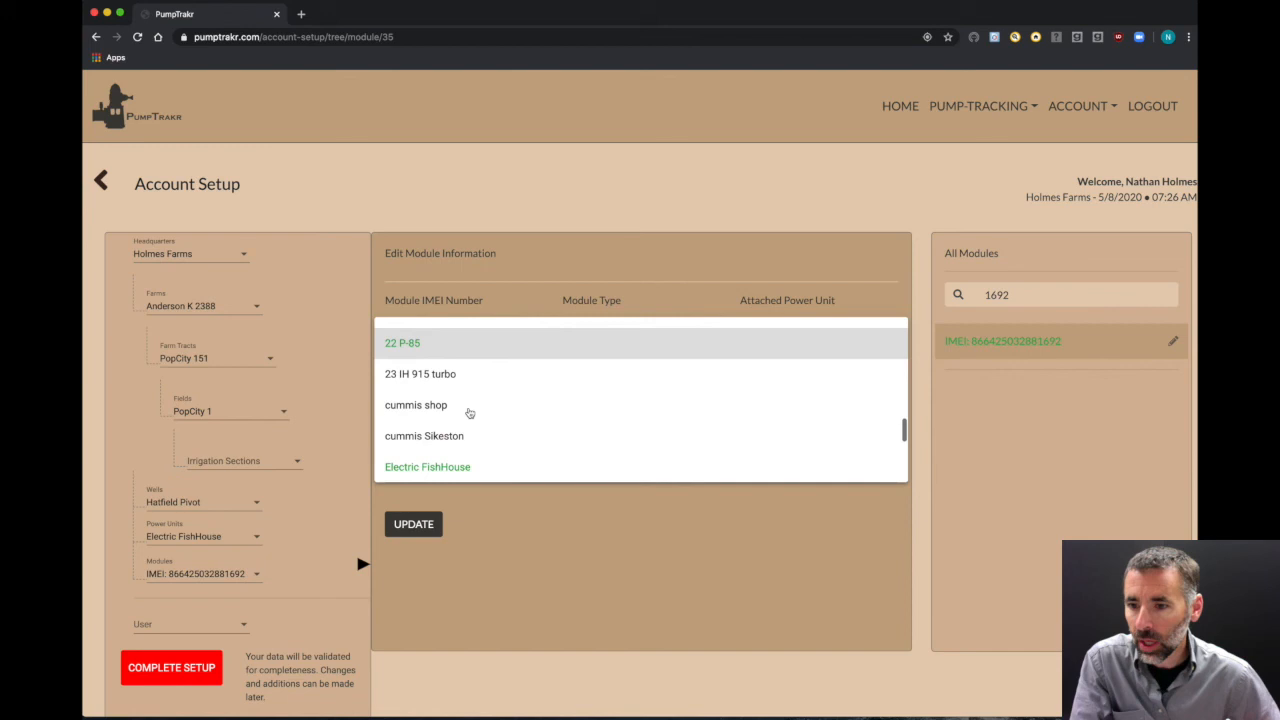
{"action": "left_click", "coordinate": [646, 600]}
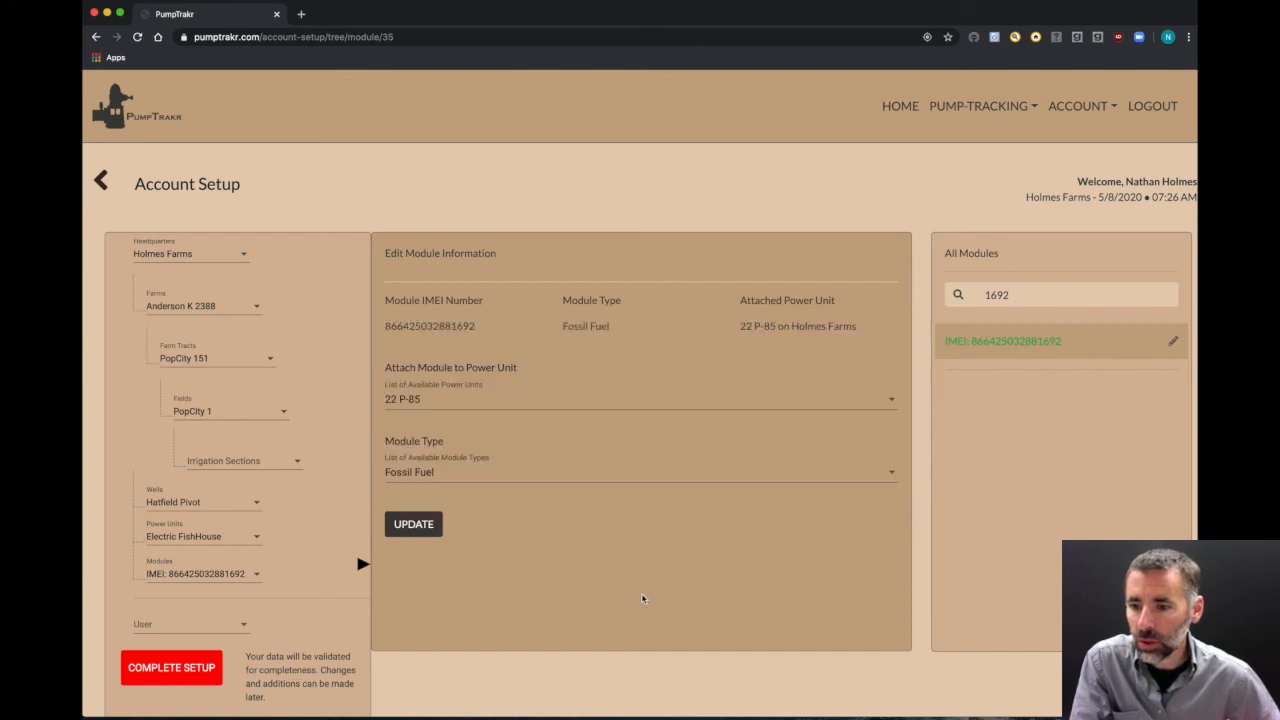
{"action": "left_click", "coordinate": [459, 402]}
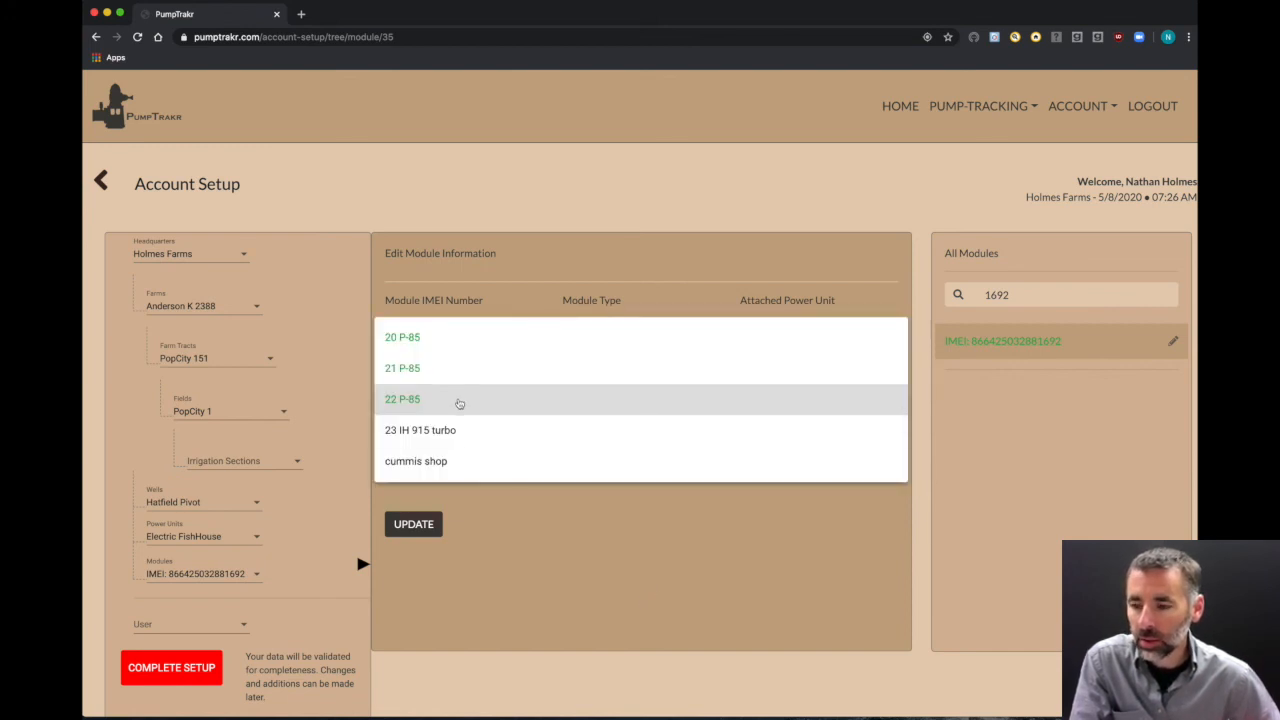
{"action": "left_click", "coordinate": [535, 550]}
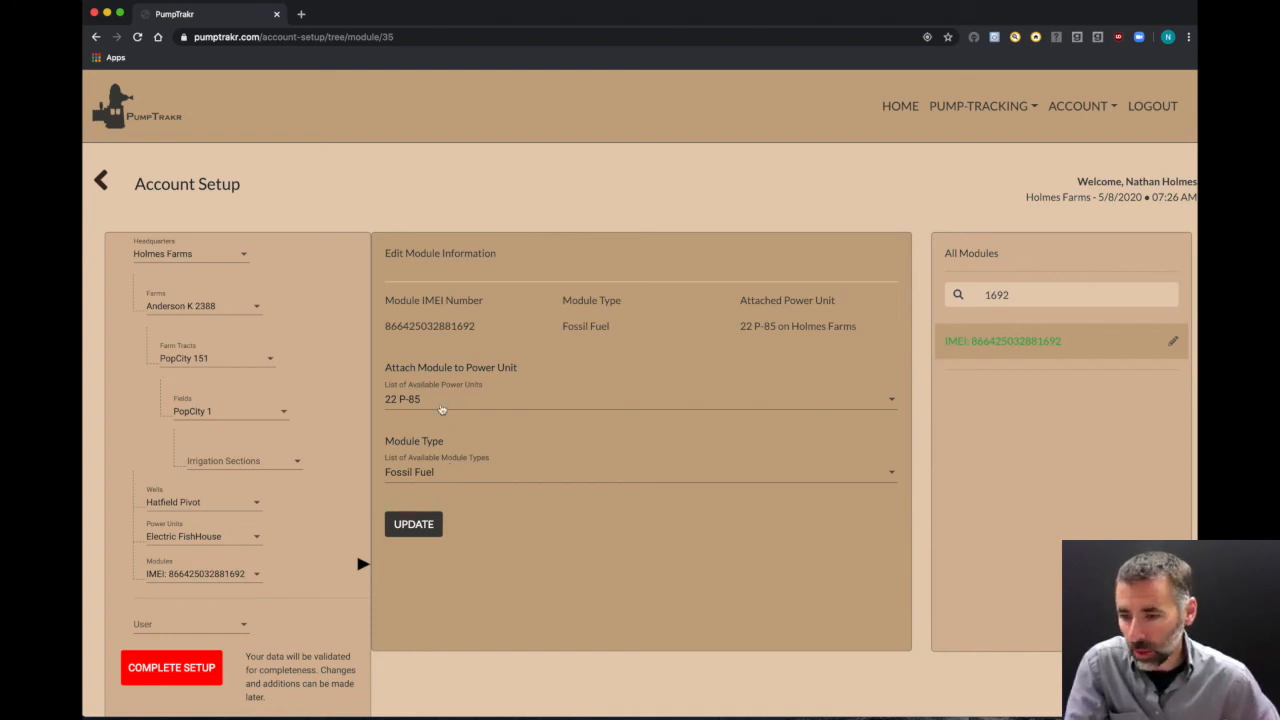
{"action": "left_click", "coordinate": [460, 482]}
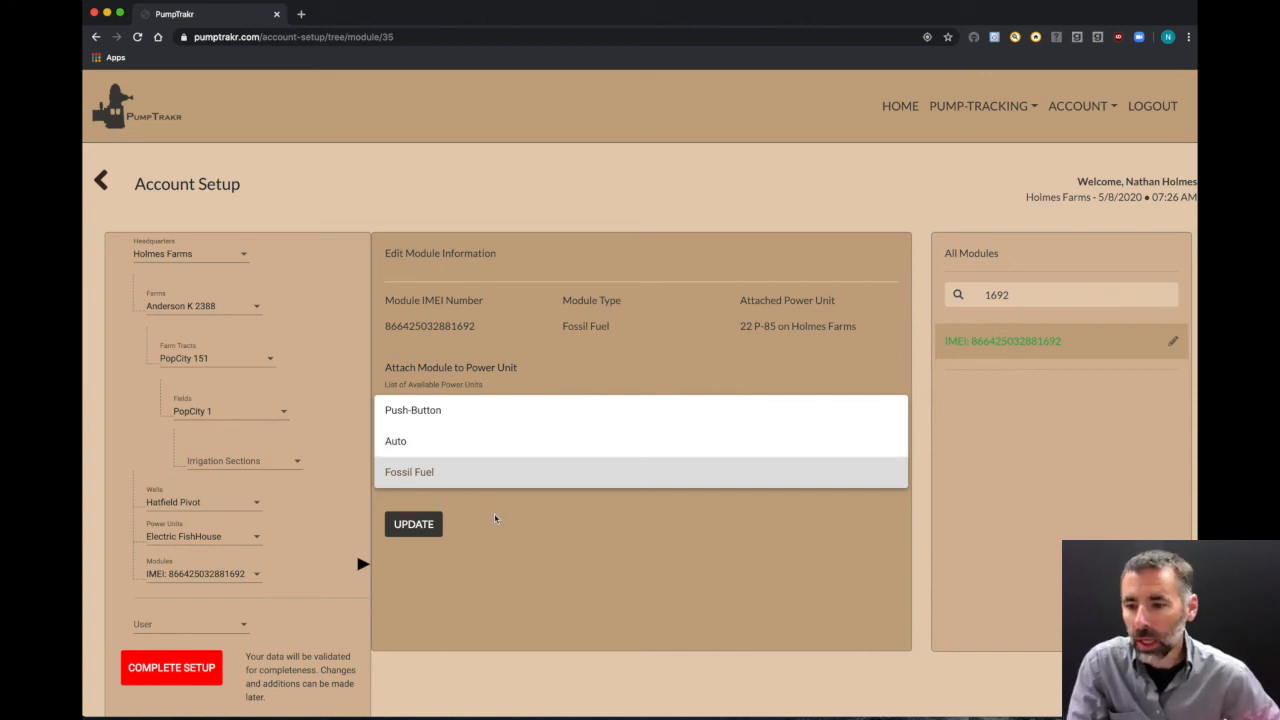
Step: Try Push-Button as module type, revert to Fossil Fuel, and update the module
{"action": "left_click", "coordinate": [493, 516]}
{"action": "left_click", "coordinate": [440, 478]}
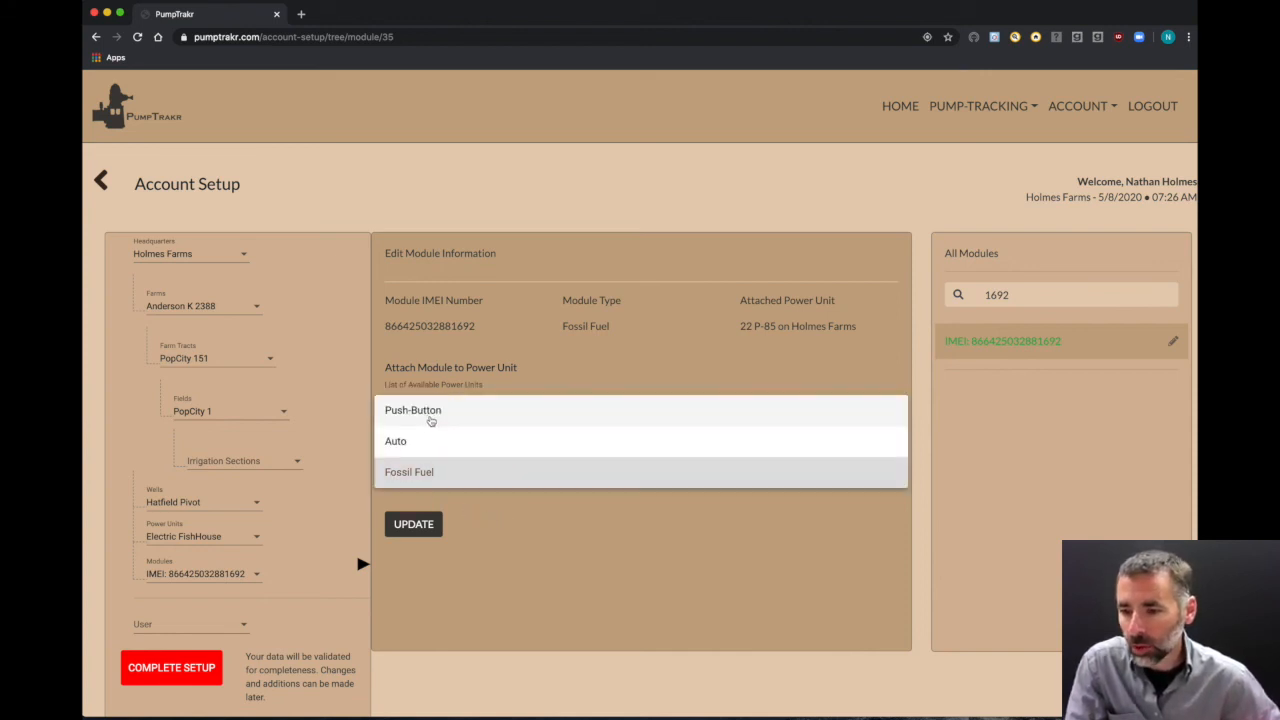
{"action": "left_click", "coordinate": [430, 414]}
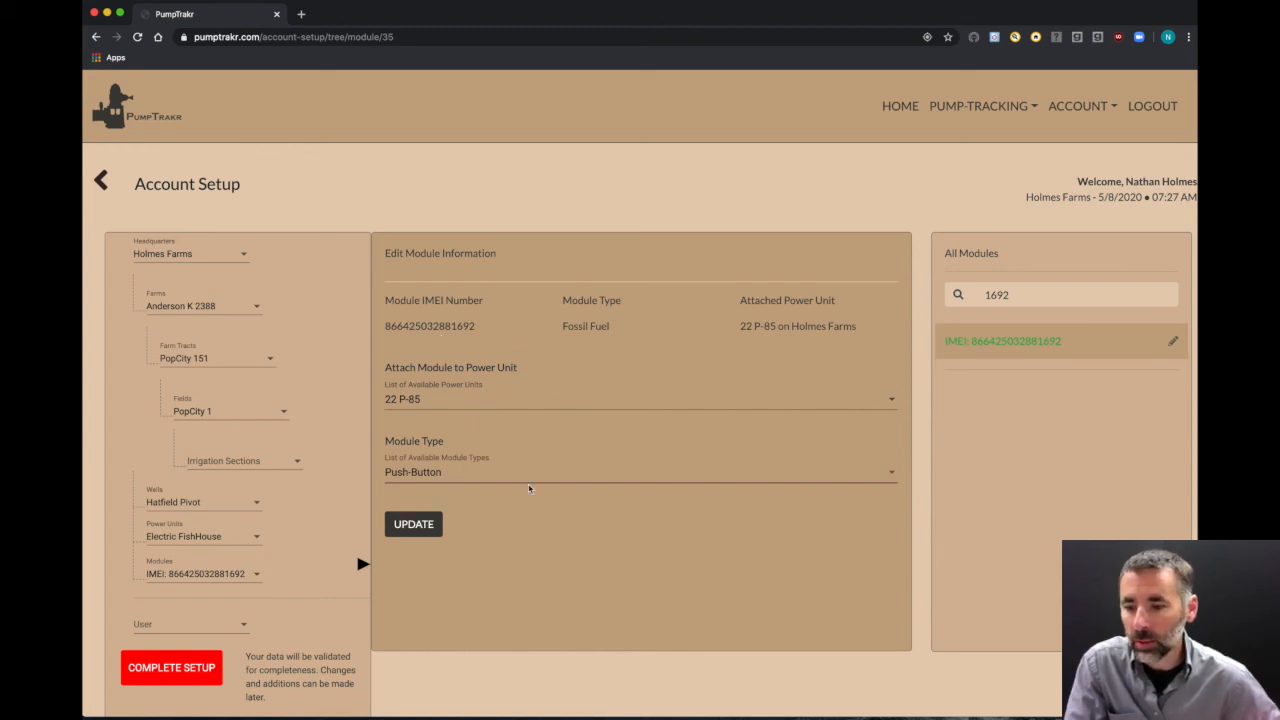
{"action": "left_click", "coordinate": [457, 474]}
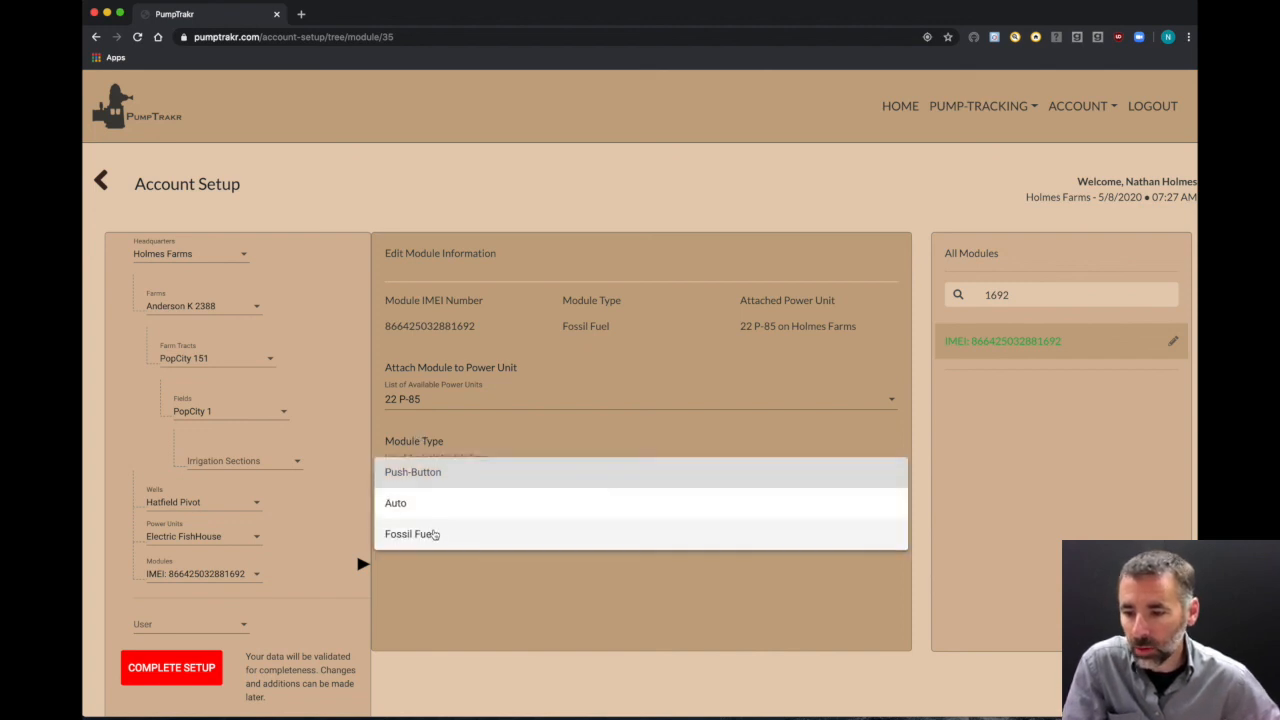
{"action": "left_click", "coordinate": [435, 535]}
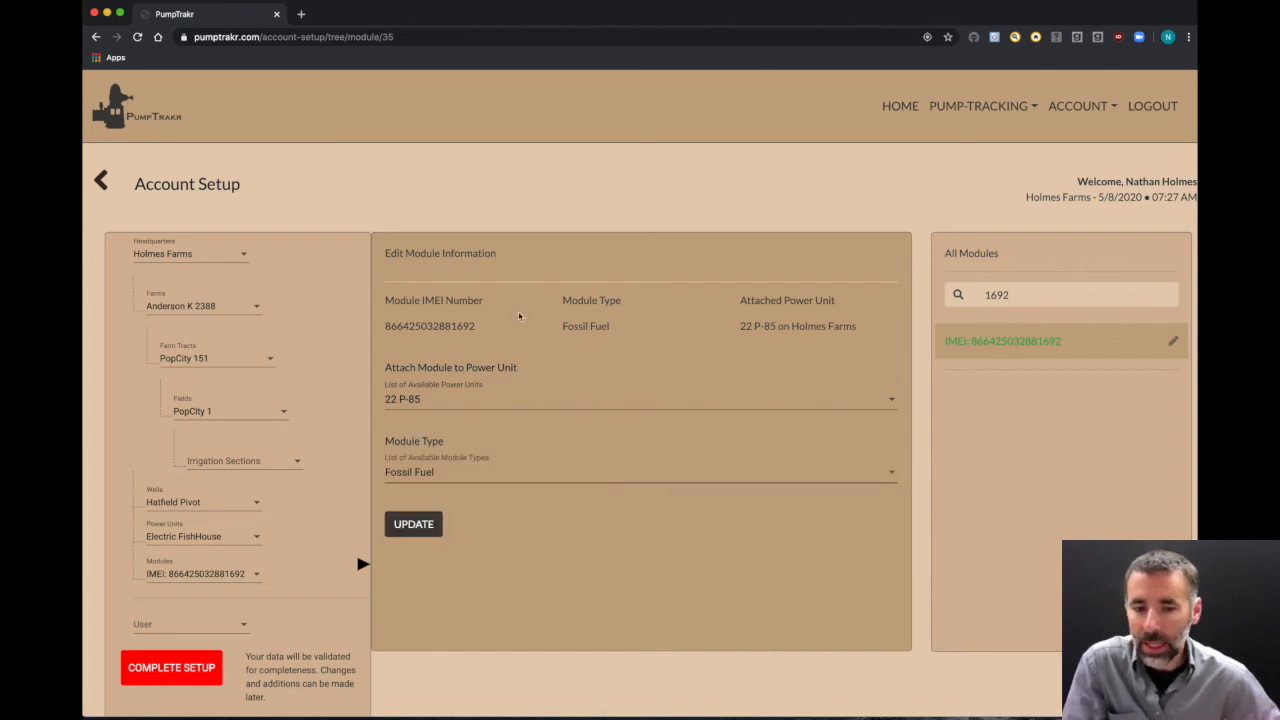
{"action": "left_click", "coordinate": [420, 535]}
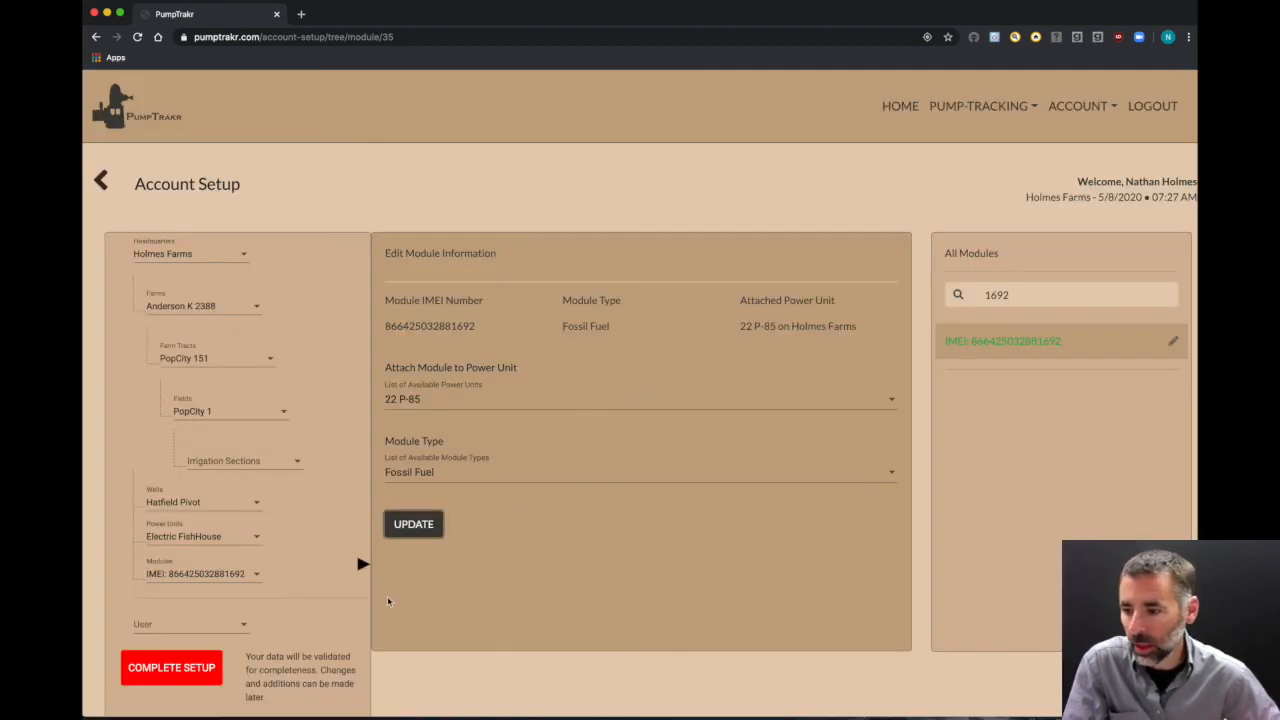
{"action": "scroll", "coordinate": [335, 428], "scroll_direction": "down", "scroll_amount": 1}
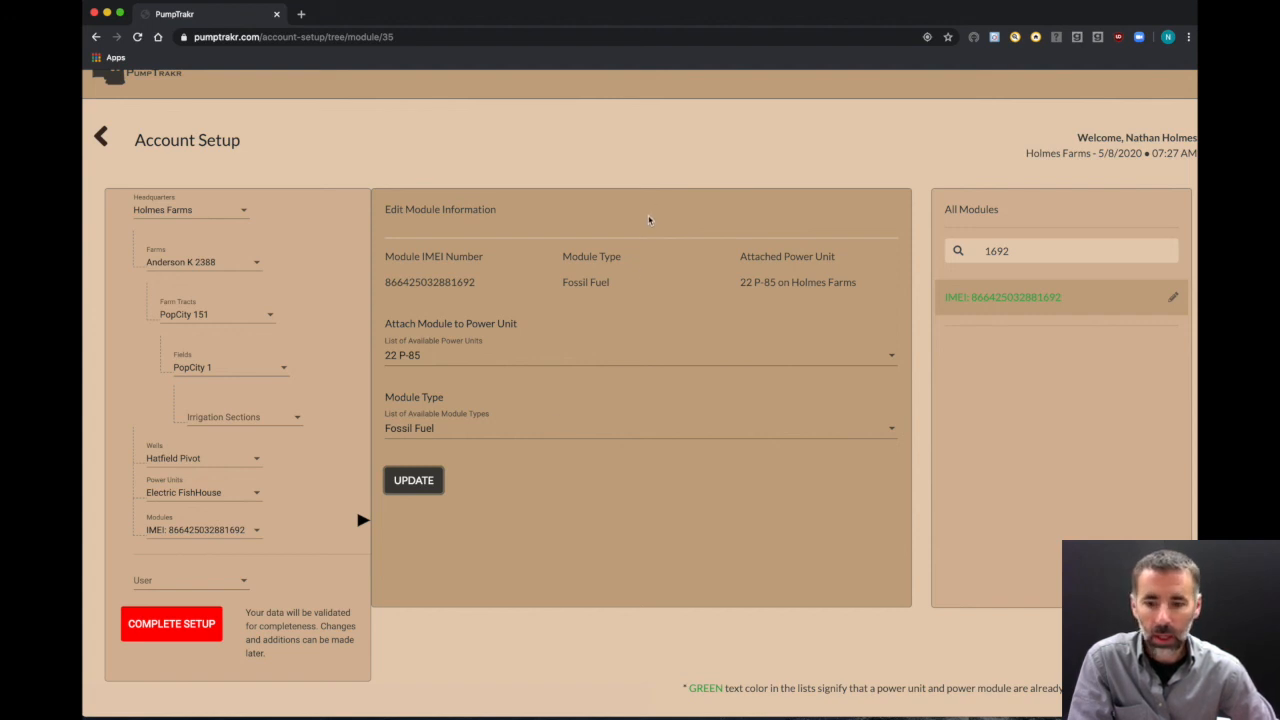
{"action": "scroll", "coordinate": [608, 447], "scroll_direction": "up", "scroll_amount": 1}
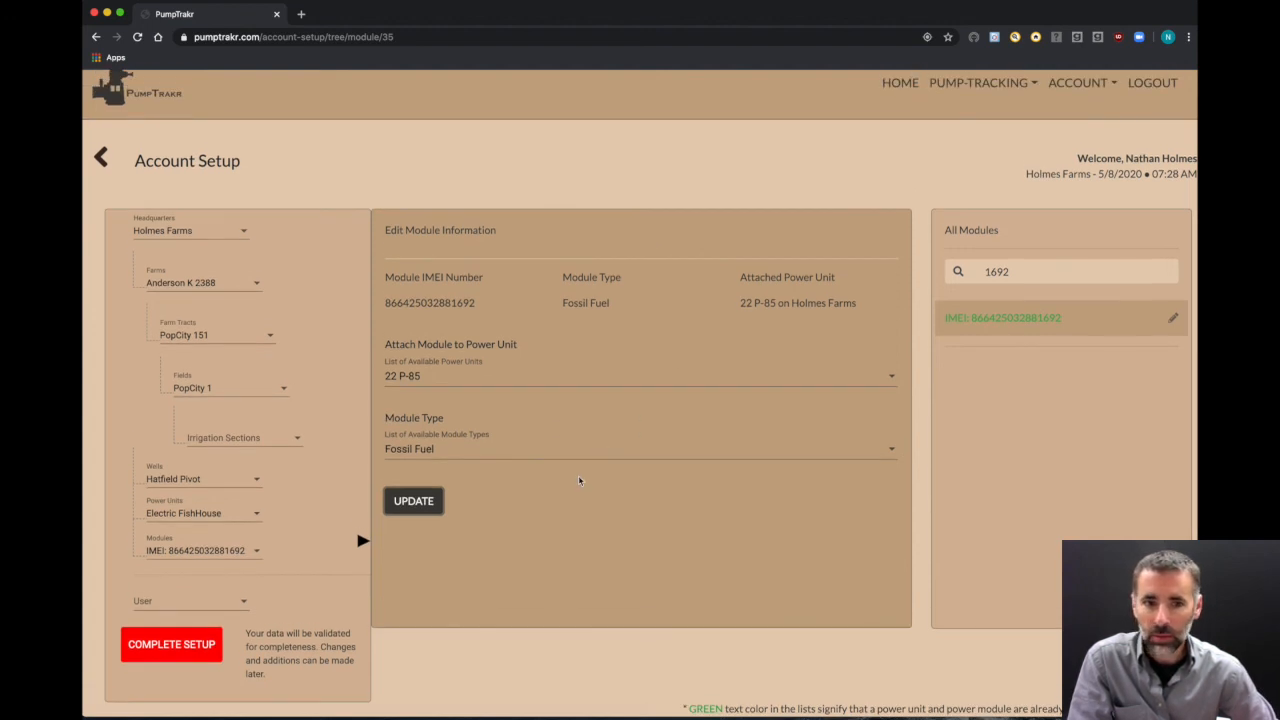